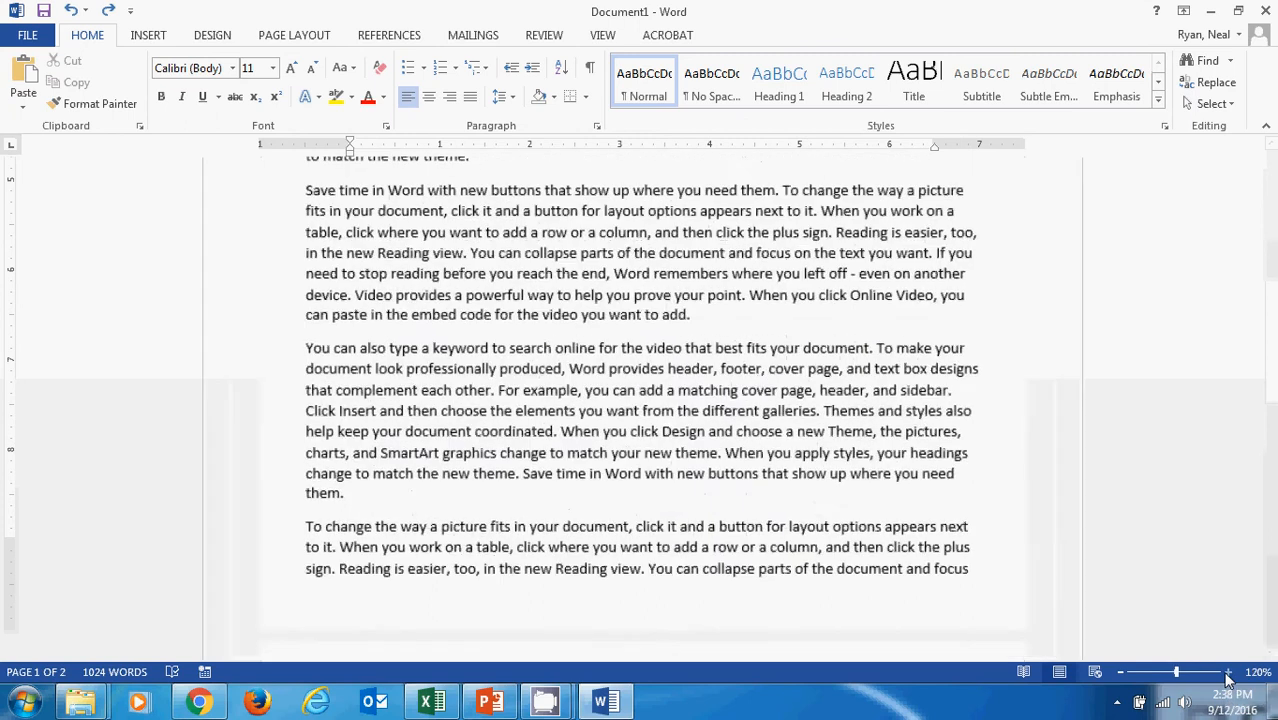
# Select the phrase "keyword to search online for the video" in the paragraph beginning "You can also", and clear the selection.
pyautogui.click(1228, 672)
pyautogui.click(1228, 672)
pyautogui.click(1228, 672)
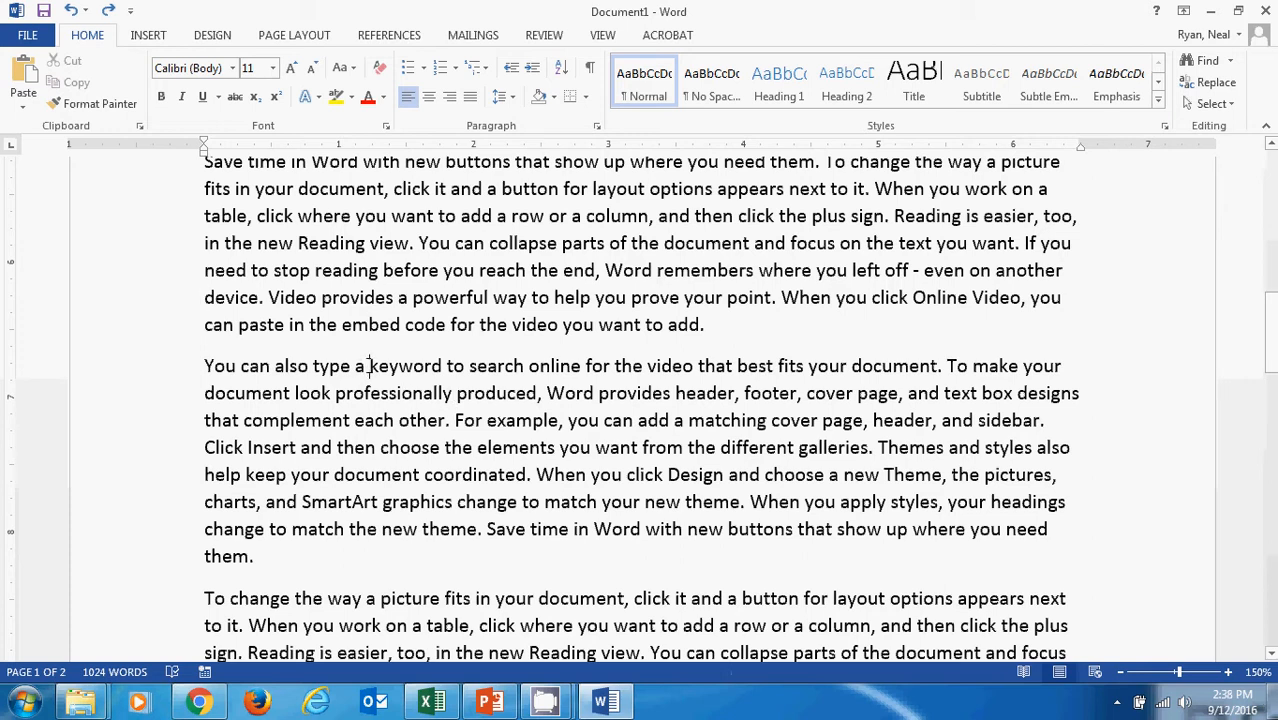
pyautogui.moveTo(369, 366); pyautogui.dragTo(696, 368)
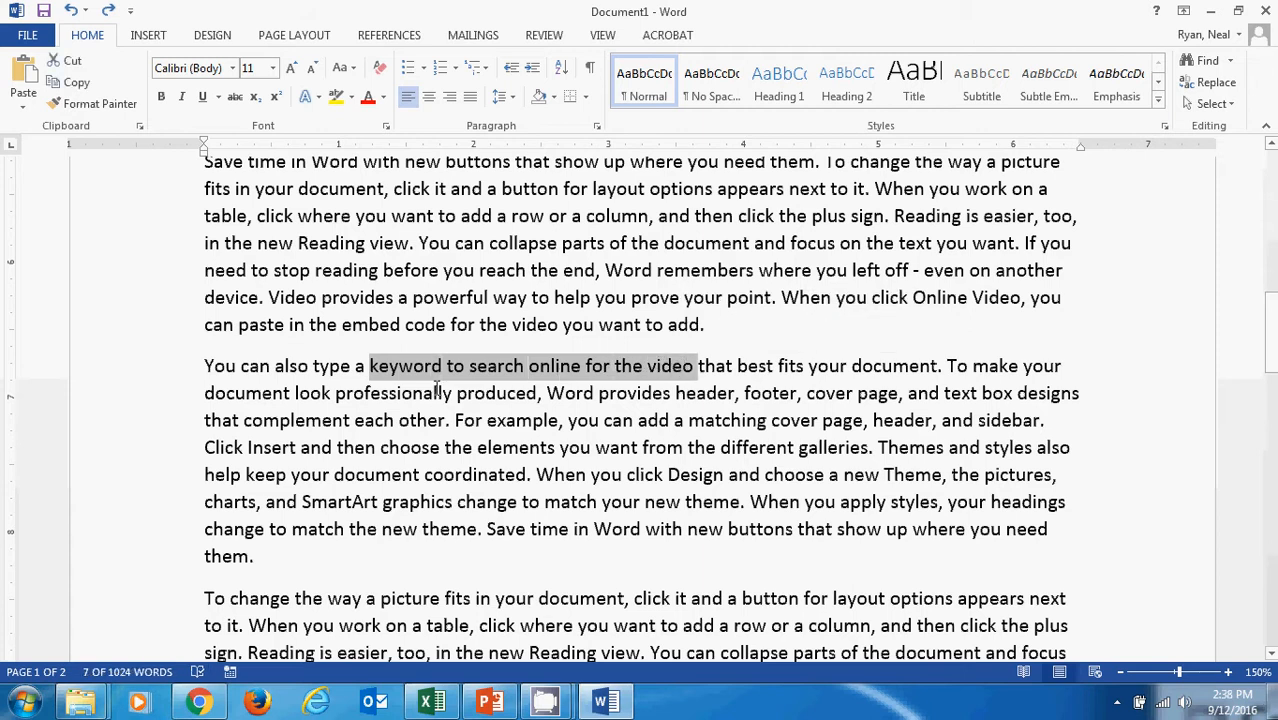
pyautogui.click(412, 298)
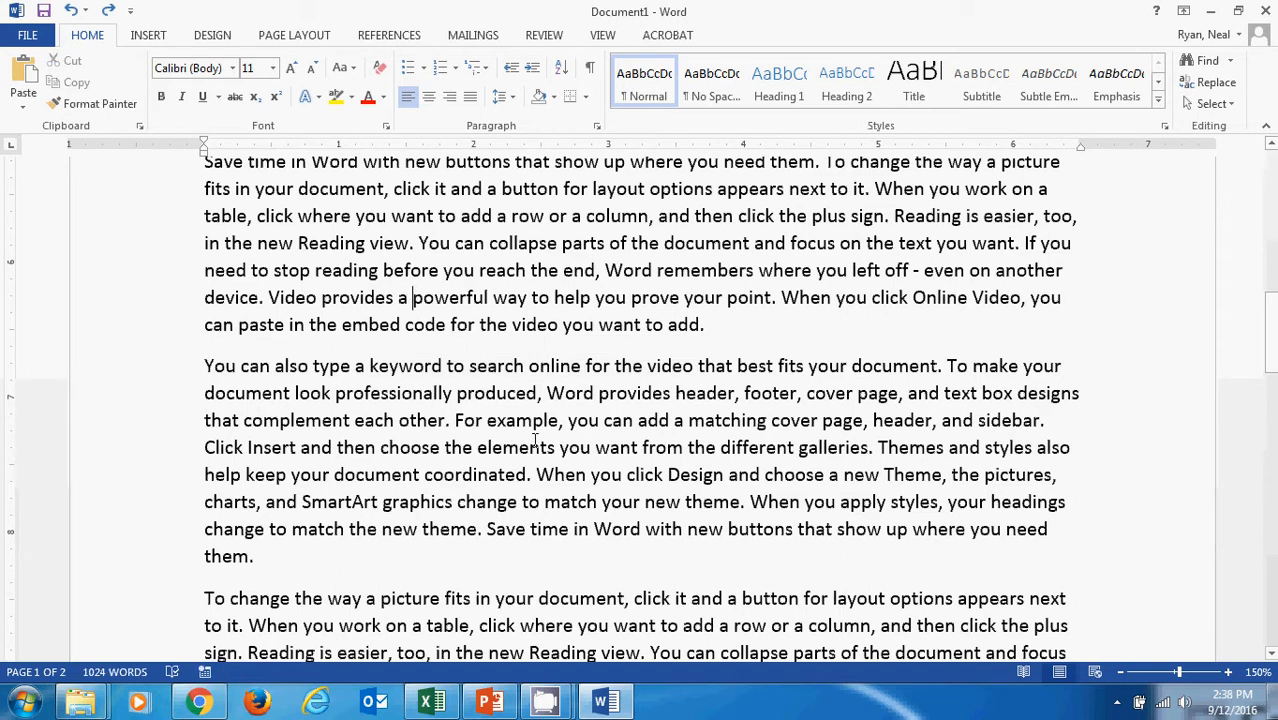
# Select the single word "keyword" and the whole paragraph containing it, leaving nothing selected at the end.
pyautogui.doubleClick(398, 366)
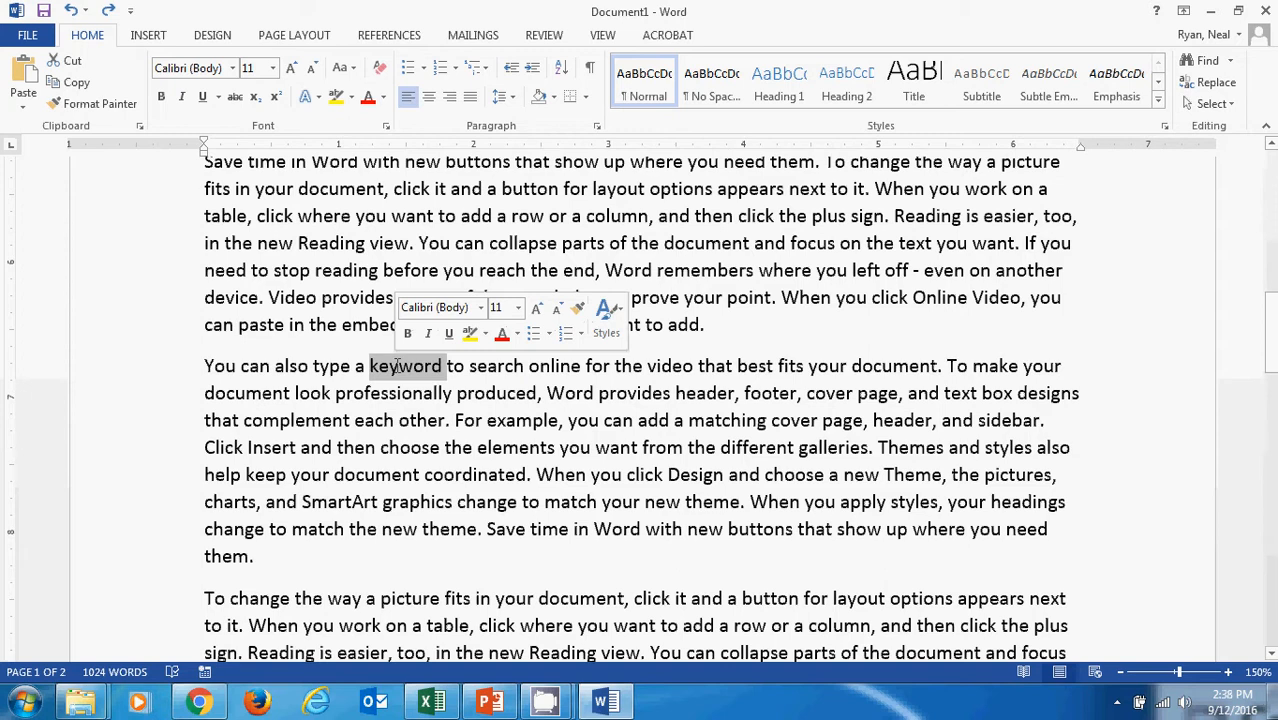
pyautogui.tripleClick(577, 397)
pyautogui.click(572, 395)
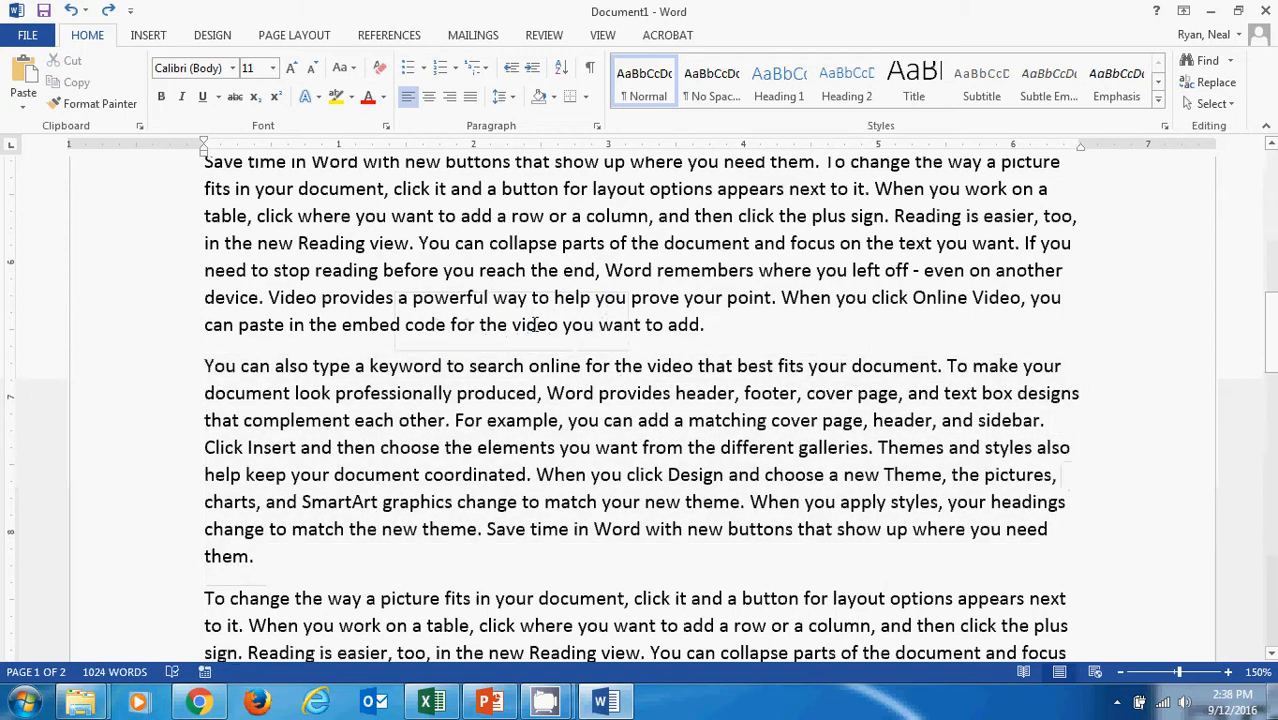
# Select the words "video" and "embed" individually, and the entire "You can also" paragraph below them, clearing the selection at the end.
pyautogui.doubleClick(546, 330)
pyautogui.doubleClick(373, 326)
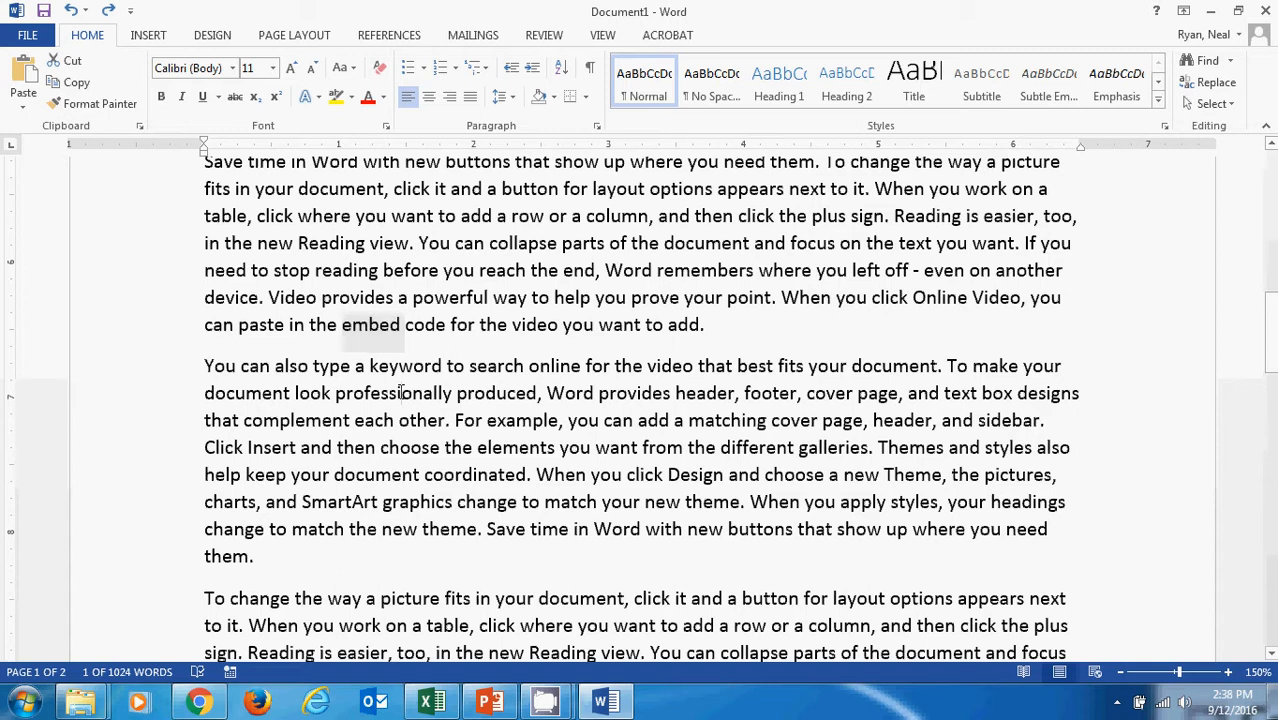
pyautogui.tripleClick(401, 393)
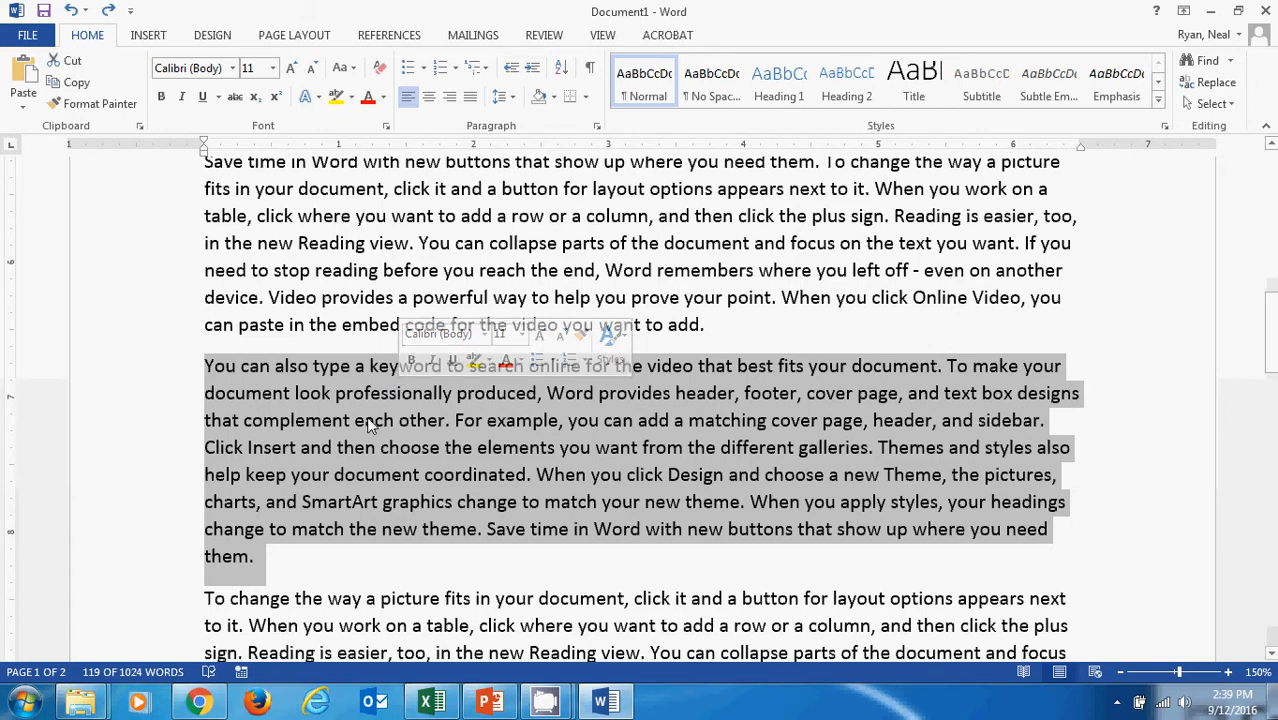
pyautogui.click(379, 420)
# Alternate between selecting only the word "professionally" and its entire paragraph, ending with nothing selected.
pyautogui.doubleClick(376, 394)
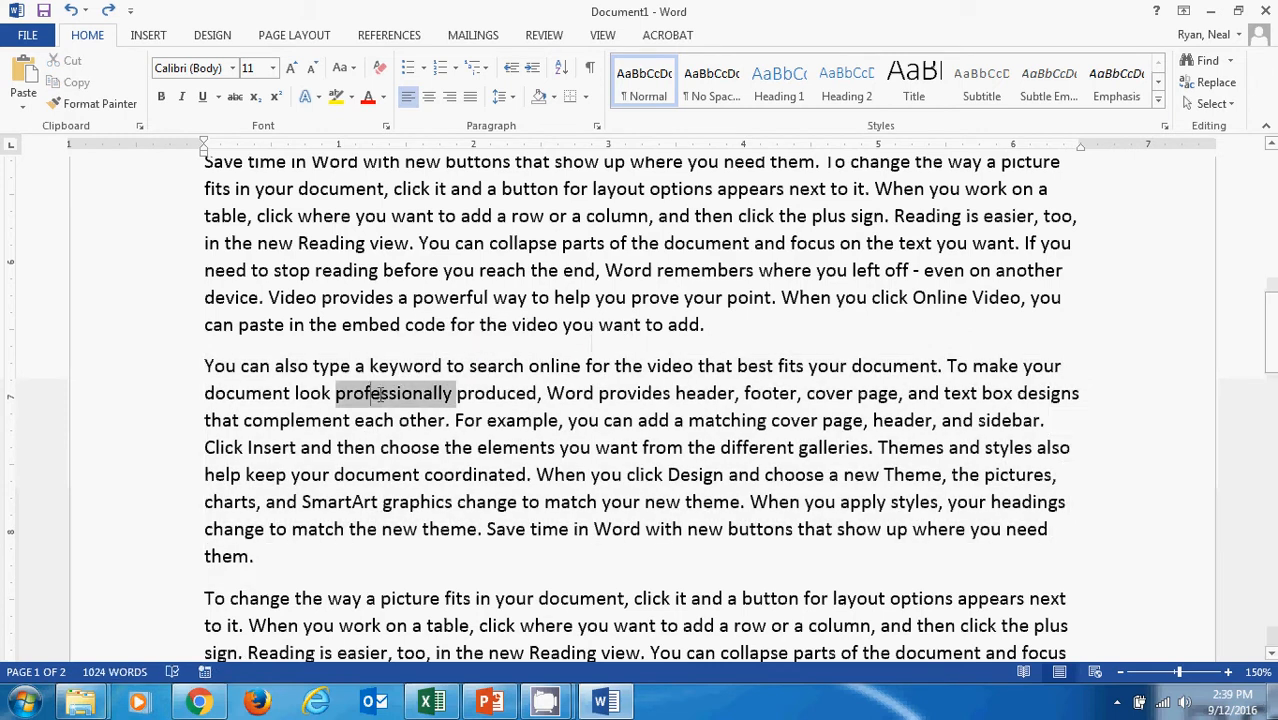
pyautogui.click(376, 394)
pyautogui.tripleClick(380, 394)
pyautogui.doubleClick(383, 394)
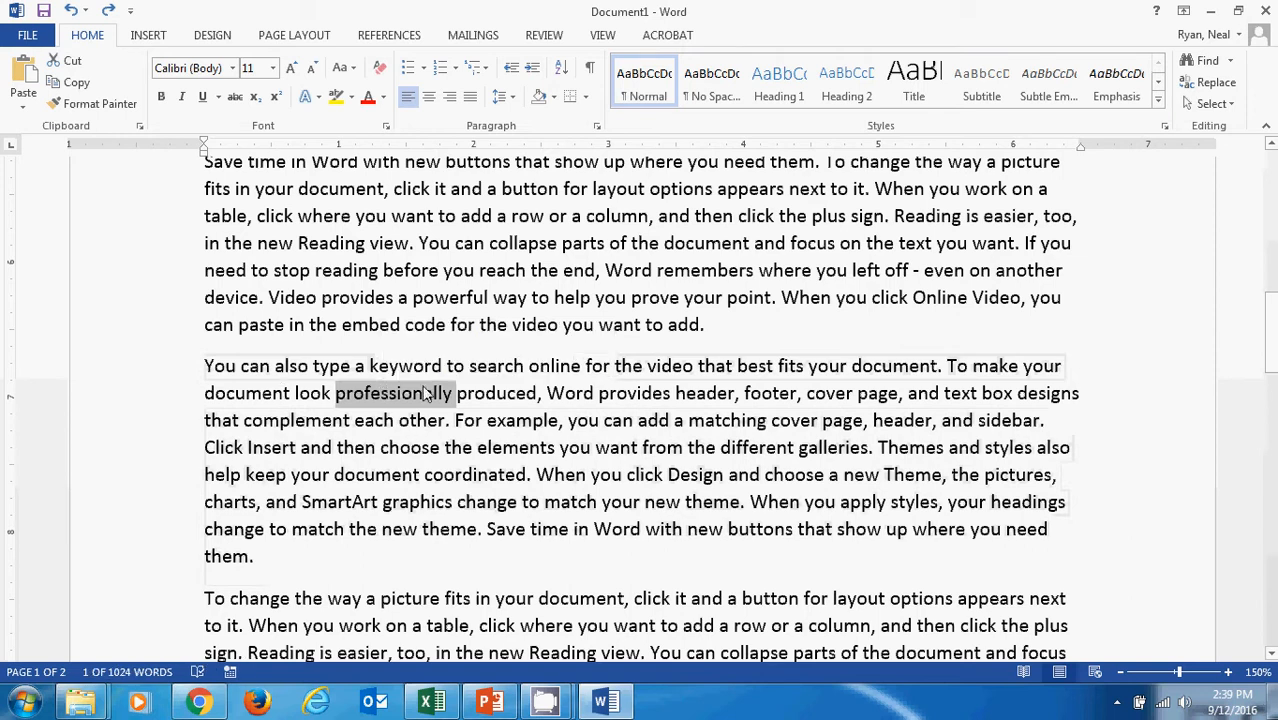
pyautogui.click(427, 393)
pyautogui.tripleClick(427, 393)
pyautogui.click(427, 393)
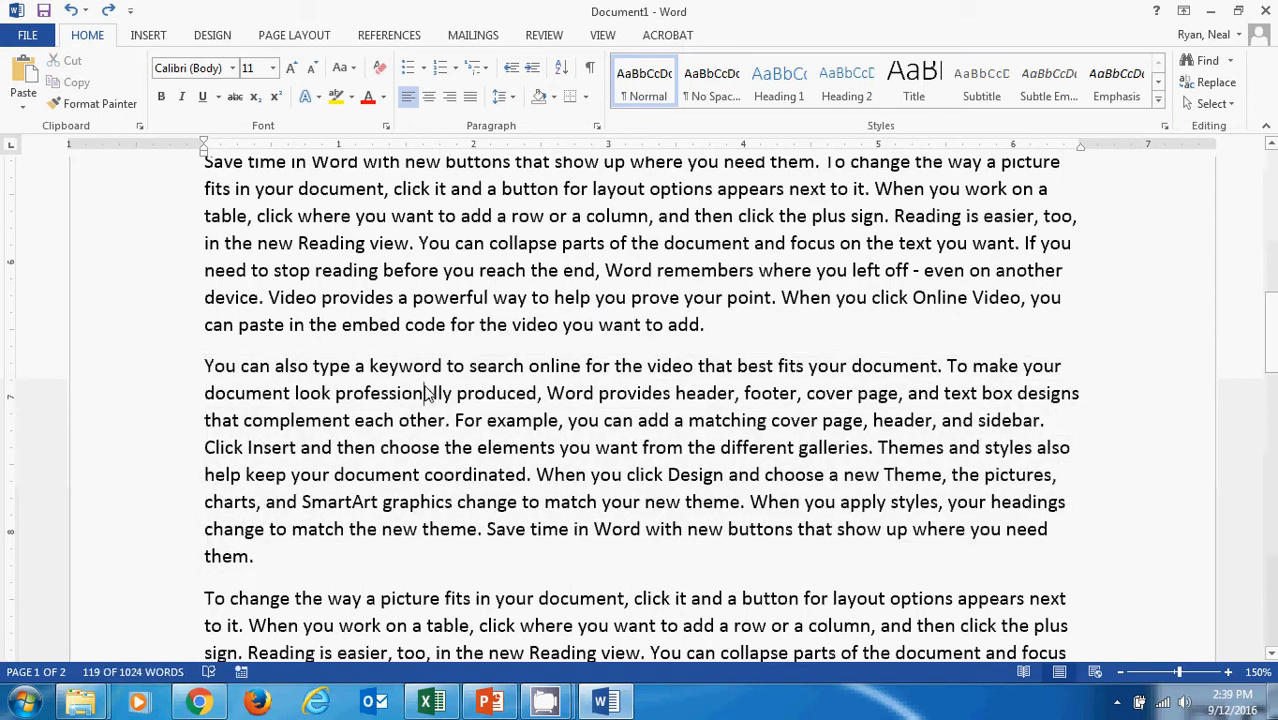
pyautogui.tripleClick(427, 393)
pyautogui.doubleClick(427, 393)
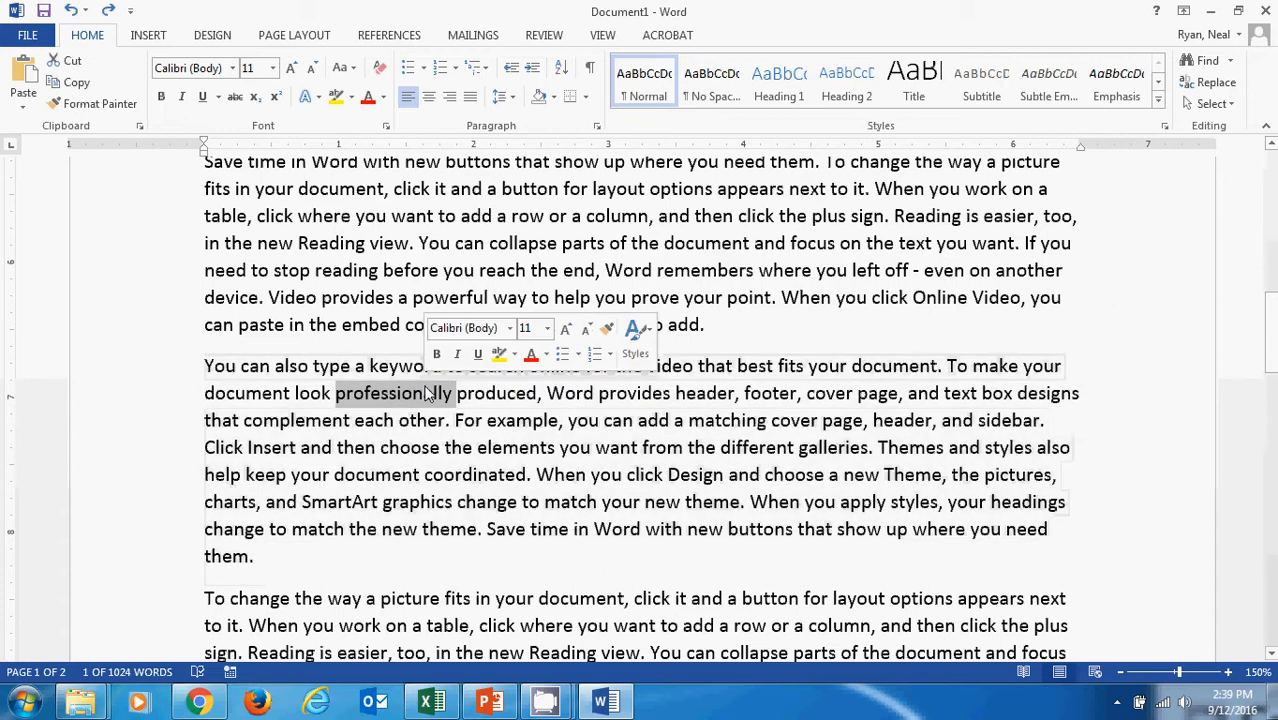
pyautogui.tripleClick(427, 393)
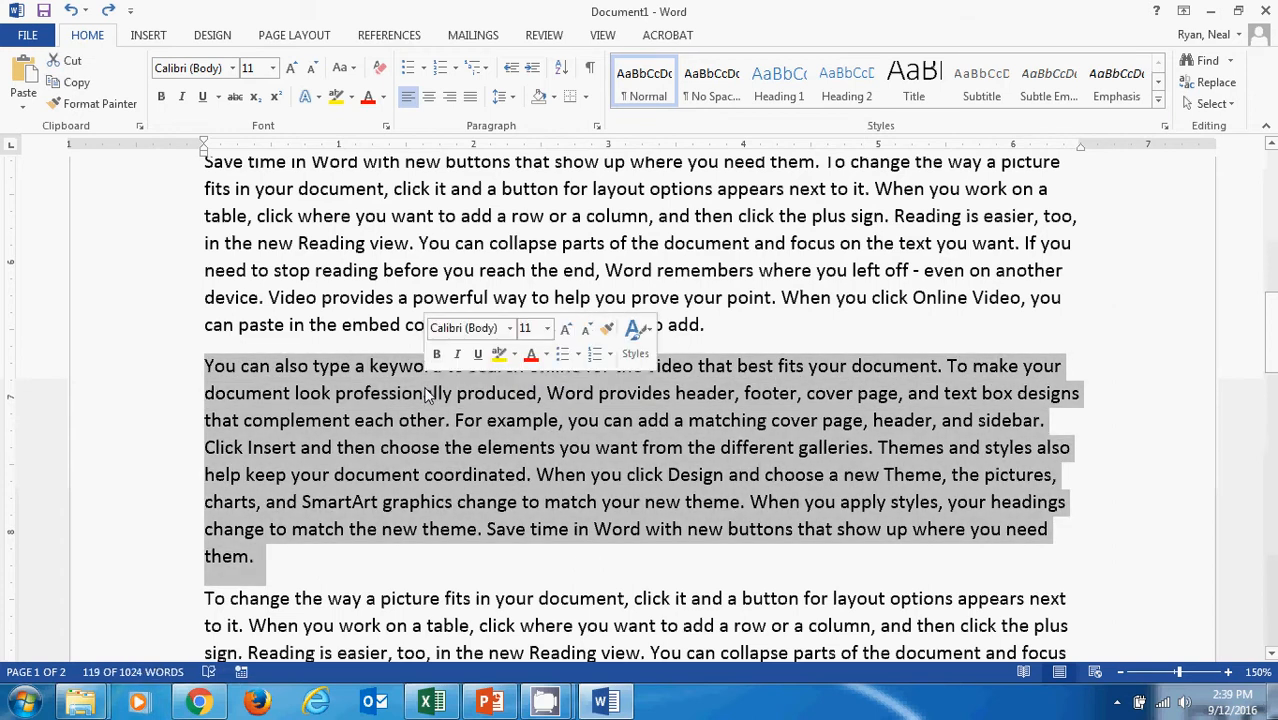
pyautogui.click(427, 393)
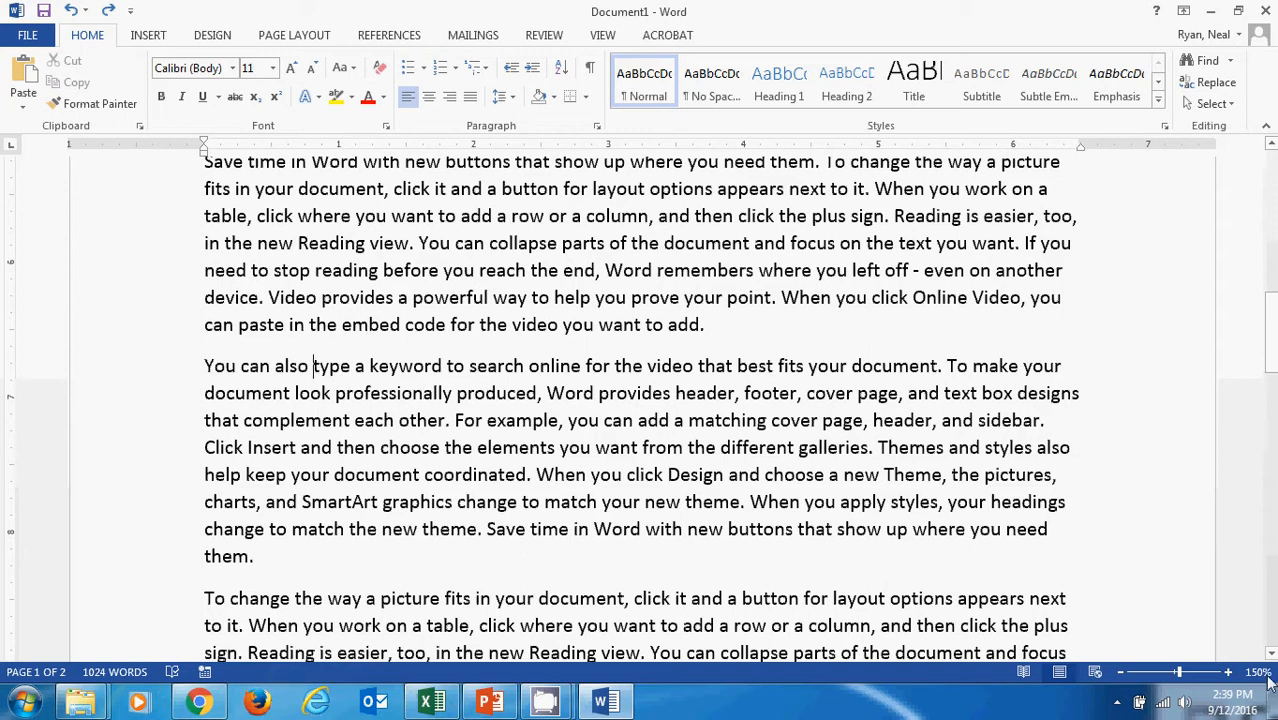
# Extend a selection character by character from before "type" through "type a keyword to search on".
pyautogui.click(1228, 672)
pyautogui.click(1228, 672)
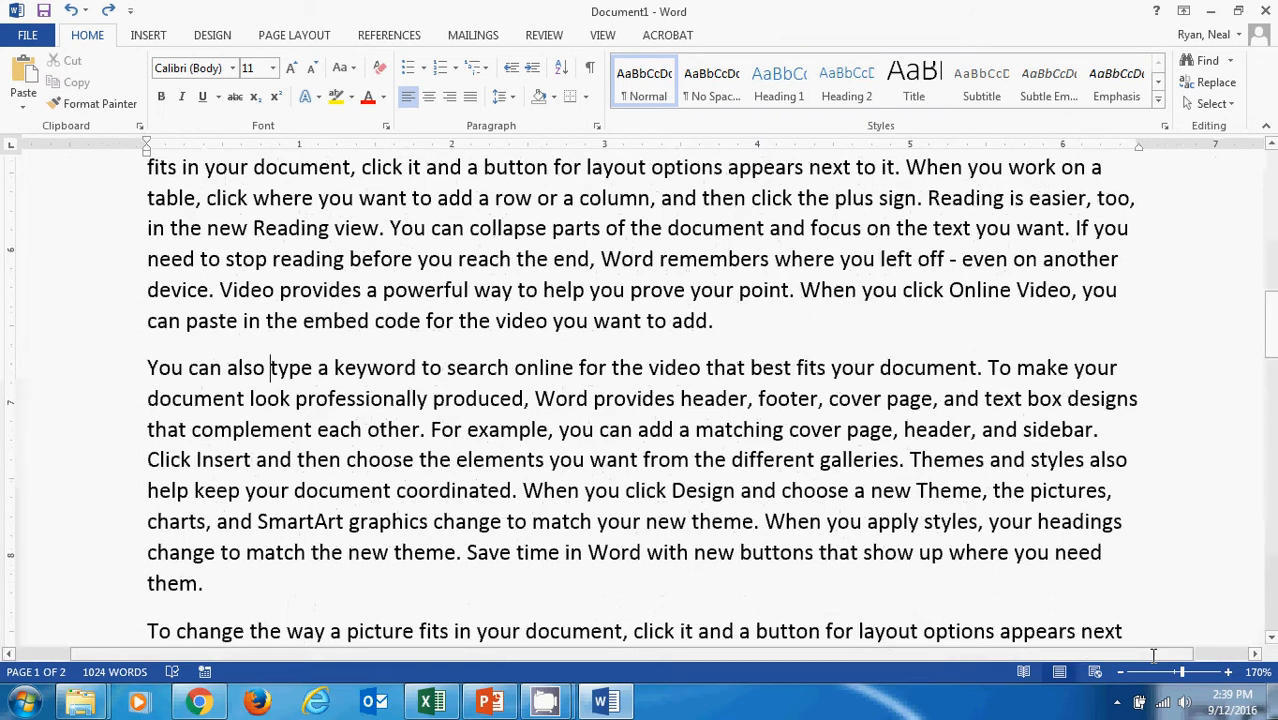
pyautogui.hotkey('shift', 'Right')
pyautogui.hotkey('shift', 'Right')
pyautogui.hotkey('shift', 'Right')
pyautogui.hotkey('shift', 'Right')
pyautogui.hotkey('shift', 'Right')
pyautogui.hotkey('shift', 'Right')
pyautogui.hotkey('shift', 'Right')
pyautogui.hotkey('shift', 'Right')
pyautogui.hotkey('shift', 'Right')
pyautogui.hotkey('shift', 'Right')
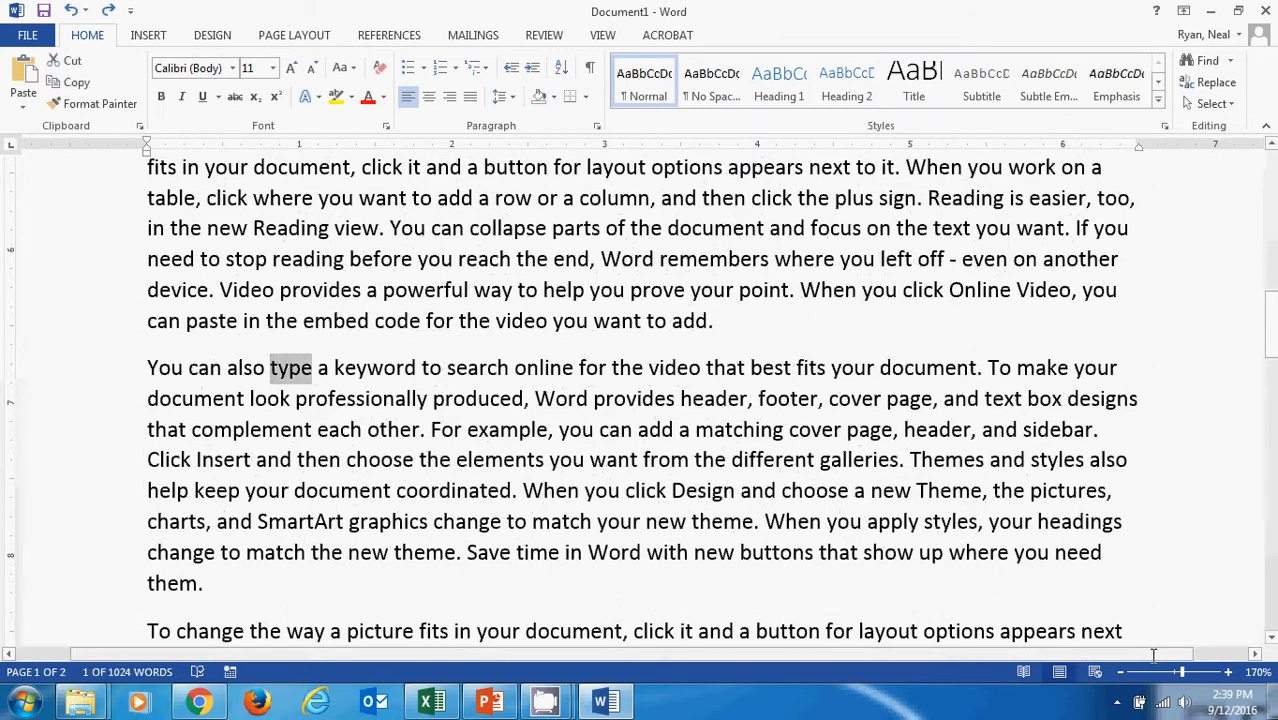
pyautogui.hotkey('shift', 'Right')
pyautogui.hotkey('shift', 'Right')
pyautogui.hotkey('shift', 'Right')
pyautogui.hotkey('shift', 'Right')
pyautogui.hotkey('shift', 'Right')
pyautogui.hotkey('shift', 'Right')
pyautogui.hotkey('shift', 'Right')
pyautogui.hotkey('shift', 'Right')
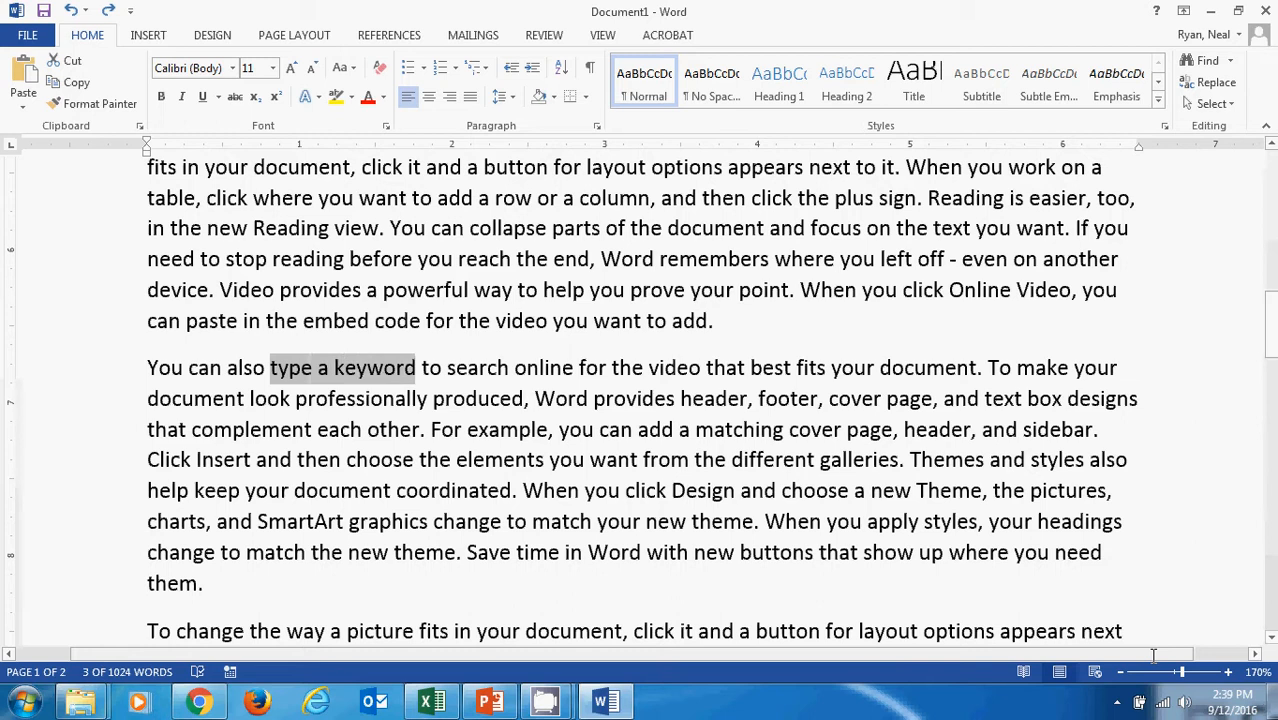
pyautogui.hotkey('shift', 'Right')
pyautogui.hotkey('shift', 'Right')
pyautogui.hotkey('shift', 'Right')
pyautogui.hotkey('shift', 'Right')
pyautogui.hotkey('shift', 'Right')
pyautogui.hotkey('shift', 'Right')
pyautogui.hotkey('shift', 'Right')
pyautogui.hotkey('shift', 'Right')
pyautogui.hotkey('shift', 'Right')
pyautogui.hotkey('shift', 'Right')
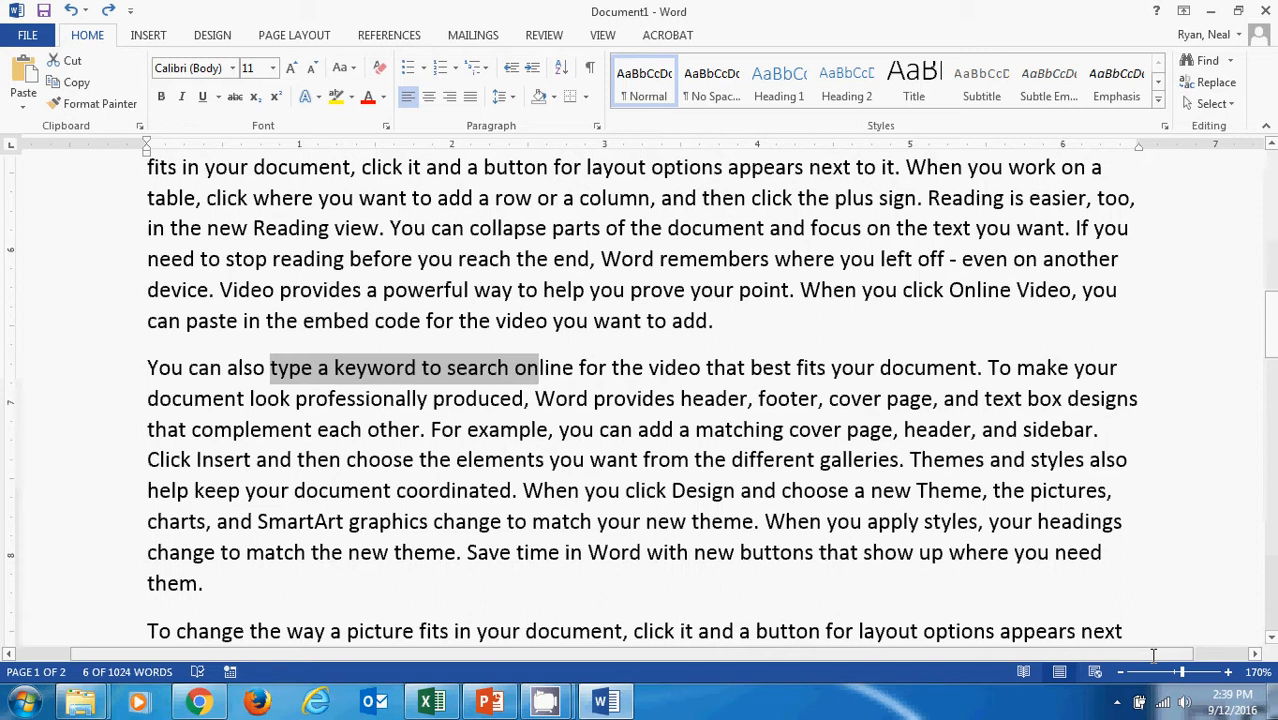
# Extend the selection down and up by whole lines, ending inside "elements" on the paragraph's fourth line.
pyautogui.hotkey('shift', 'Down')
pyautogui.hotkey('shift', 'Down')
pyautogui.hotkey('shift', 'Down')
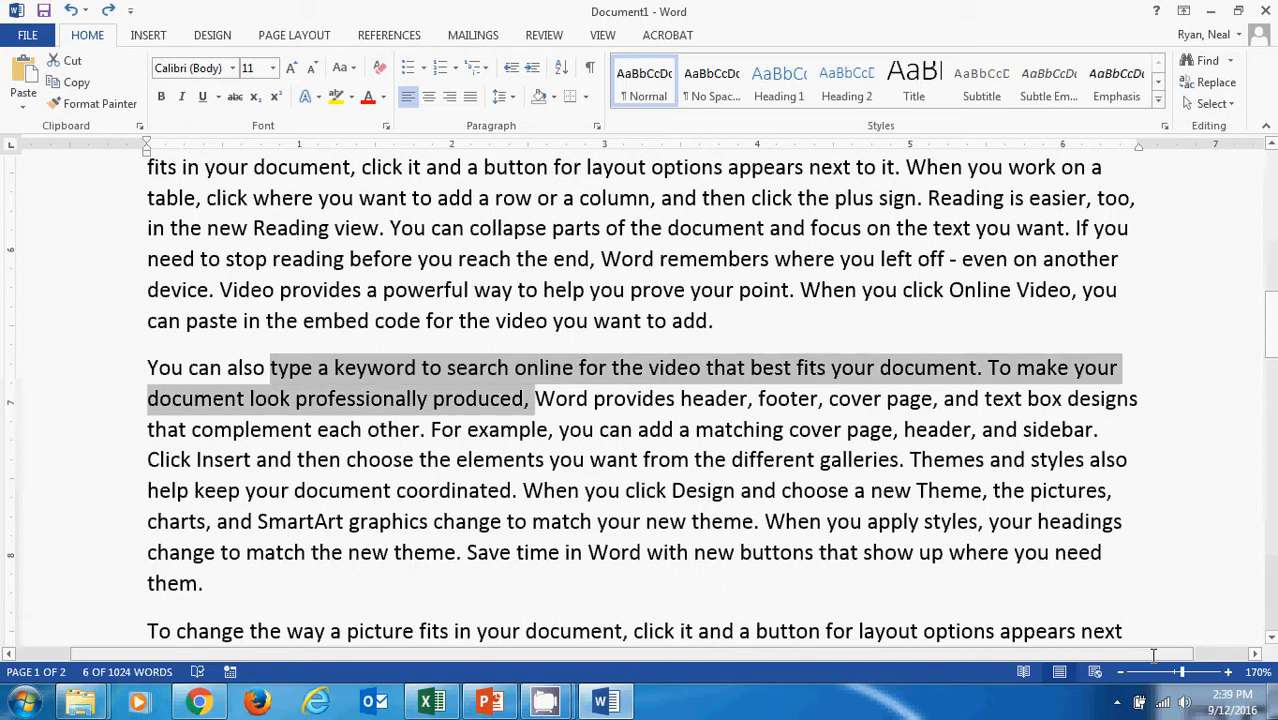
pyautogui.hotkey('shift', 'Up')
pyautogui.hotkey('shift', 'Up')
pyautogui.hotkey('shift', 'Up')
pyautogui.hotkey('shift', 'Up')
pyautogui.hotkey('shift', 'Up')
pyautogui.hotkey('shift', 'Up')
pyautogui.hotkey('shift', 'Up')
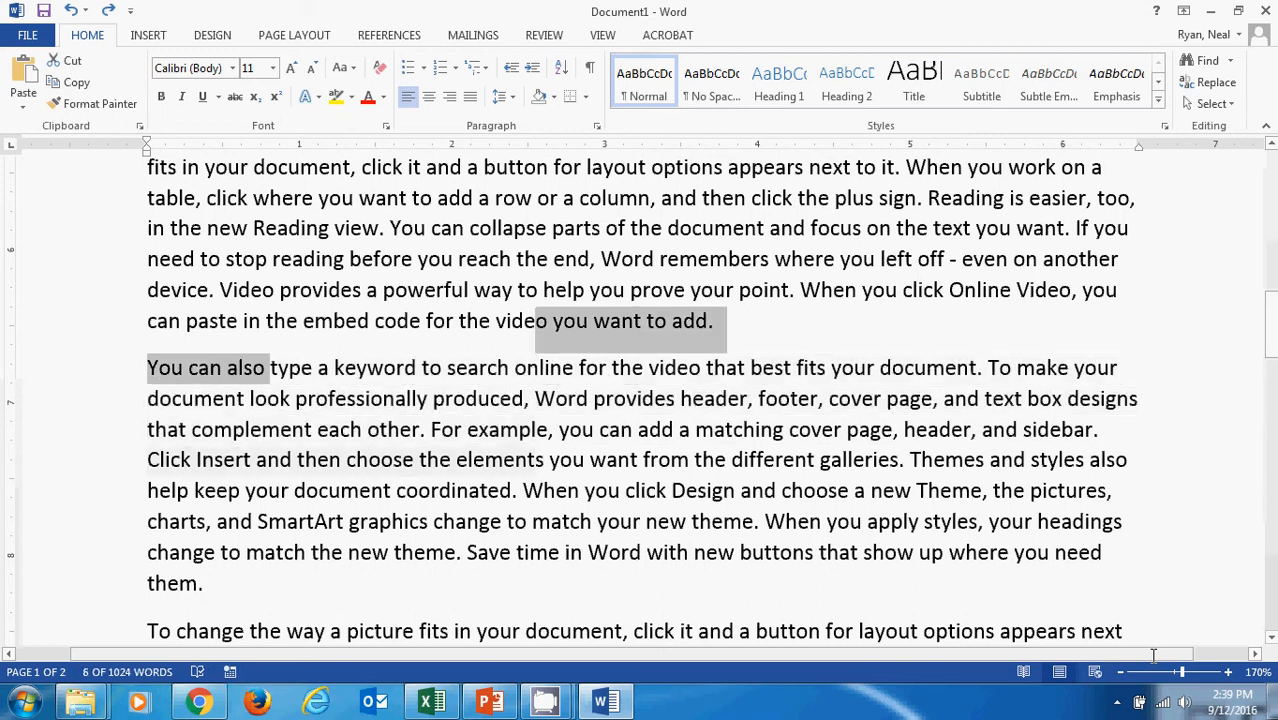
pyautogui.hotkey('shift', 'Down')
pyautogui.hotkey('shift', 'Down')
pyautogui.hotkey('shift', 'Down')
pyautogui.hotkey('shift', 'Down')
pyautogui.hotkey('shift', 'Down')
pyautogui.hotkey('shift', 'Down')
pyautogui.hotkey('shift', 'Down')
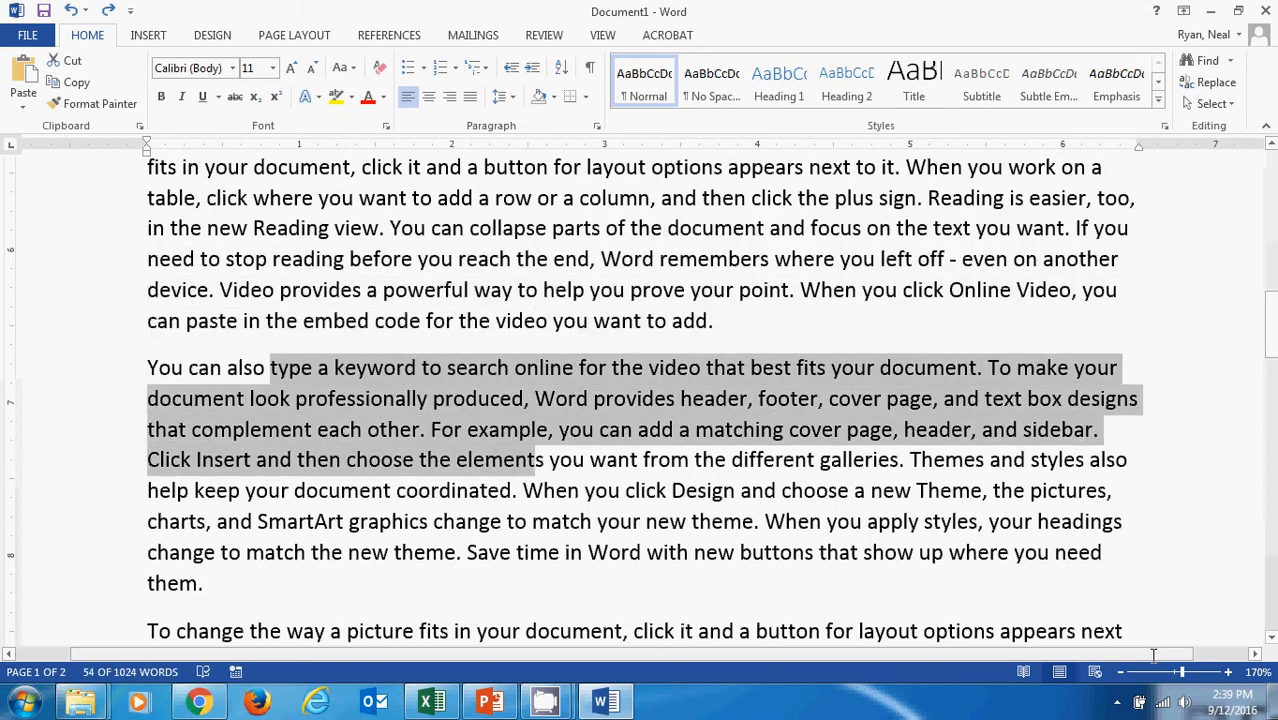
# Clear the selection, place the cursor right before "a keyword", and select upward by lines to within "provides" in the previous paragraph.
pyautogui.press('Left')
pyautogui.press('Right')
pyautogui.press('Right')
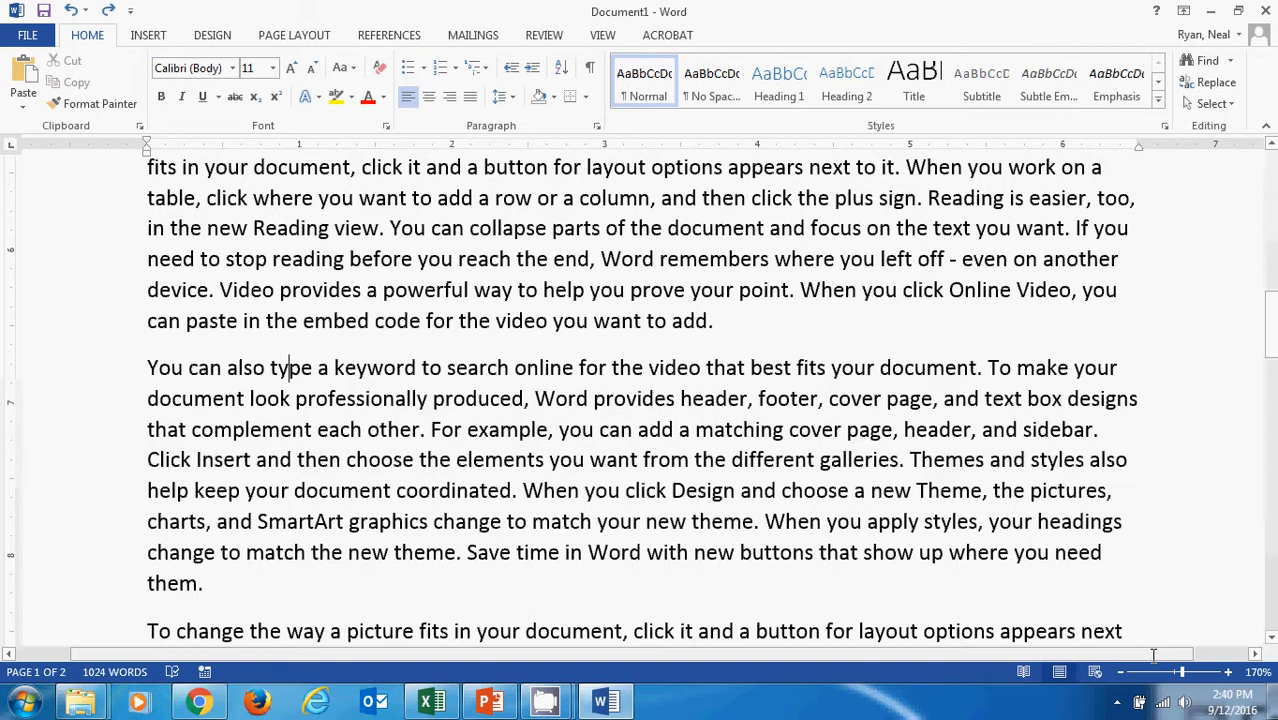
pyautogui.press('Right')
pyautogui.press('Right')
pyautogui.hotkey('shift', 'Up')
pyautogui.hotkey('shift', 'Up')
pyautogui.hotkey('shift', 'Up')
pyautogui.hotkey('shift', 'Down')
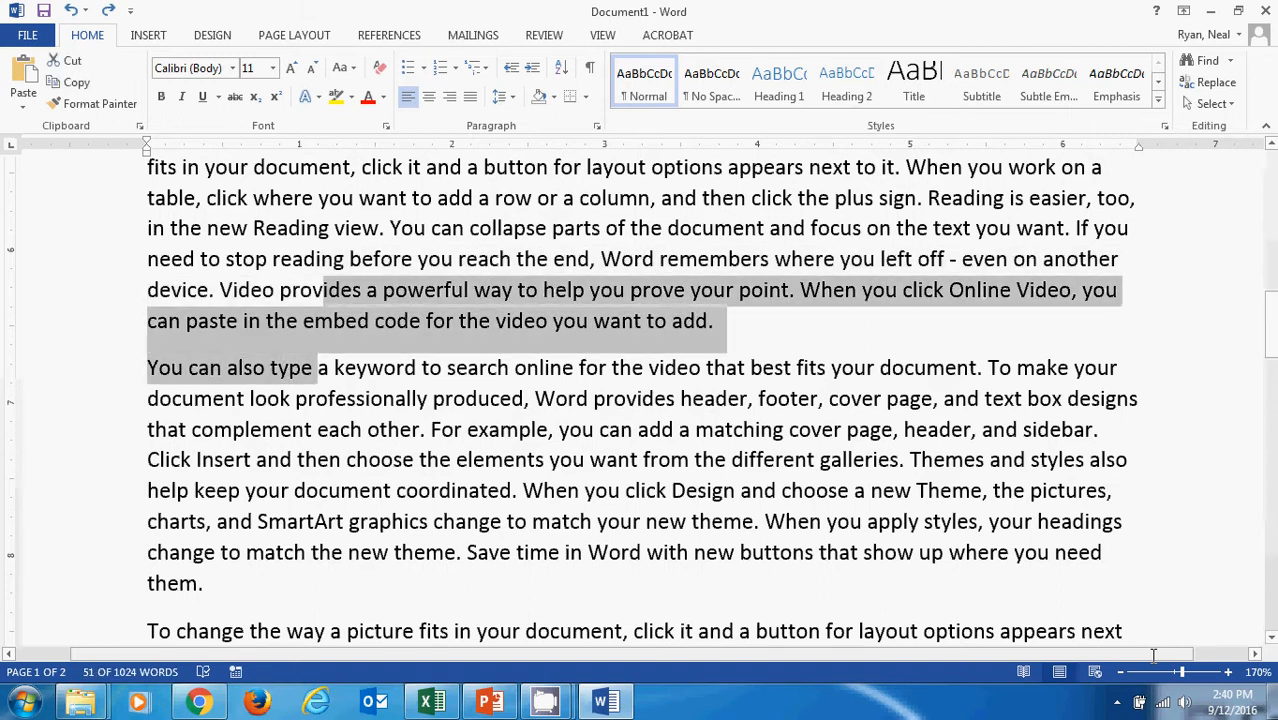
# Reverse the selection downward so it runs from "a keyword" into "professionally" on the next line.
pyautogui.hotkey('shift', 'Down')
pyautogui.hotkey('shift', 'Down')
pyautogui.hotkey('shift', 'Down')
pyautogui.hotkey('shift', 'Right')
pyautogui.hotkey('shift', 'Right')
pyautogui.hotkey('shift', 'Right')
pyautogui.hotkey('shift', 'Right')
pyautogui.hotkey('shift', 'Left')
pyautogui.hotkey('shift', 'Left')
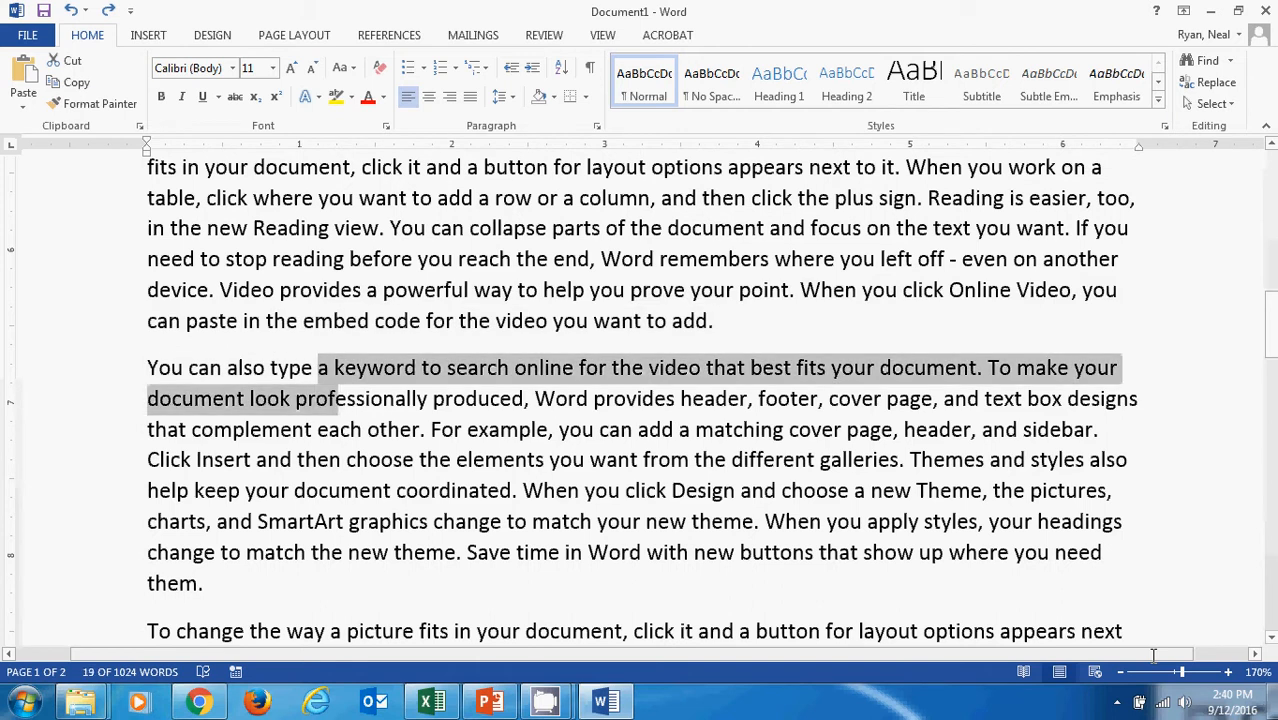
# Pull the selection back by characters and lines so it runs from within "in the embed code" through "type".
pyautogui.hotkey('shift', 'Left')
pyautogui.hotkey('shift', 'Left')
pyautogui.hotkey('shift', 'Left')
pyautogui.hotkey('shift', 'Left')
pyautogui.hotkey('shift', 'Left')
pyautogui.hotkey('shift', 'Left')
pyautogui.hotkey('shift', 'Left')
pyautogui.hotkey('shift', 'Left')
pyautogui.hotkey('shift', 'Up')
pyautogui.hotkey('shift', 'Up')
pyautogui.hotkey('shift', 'Left')
pyautogui.hotkey('shift', 'Left')
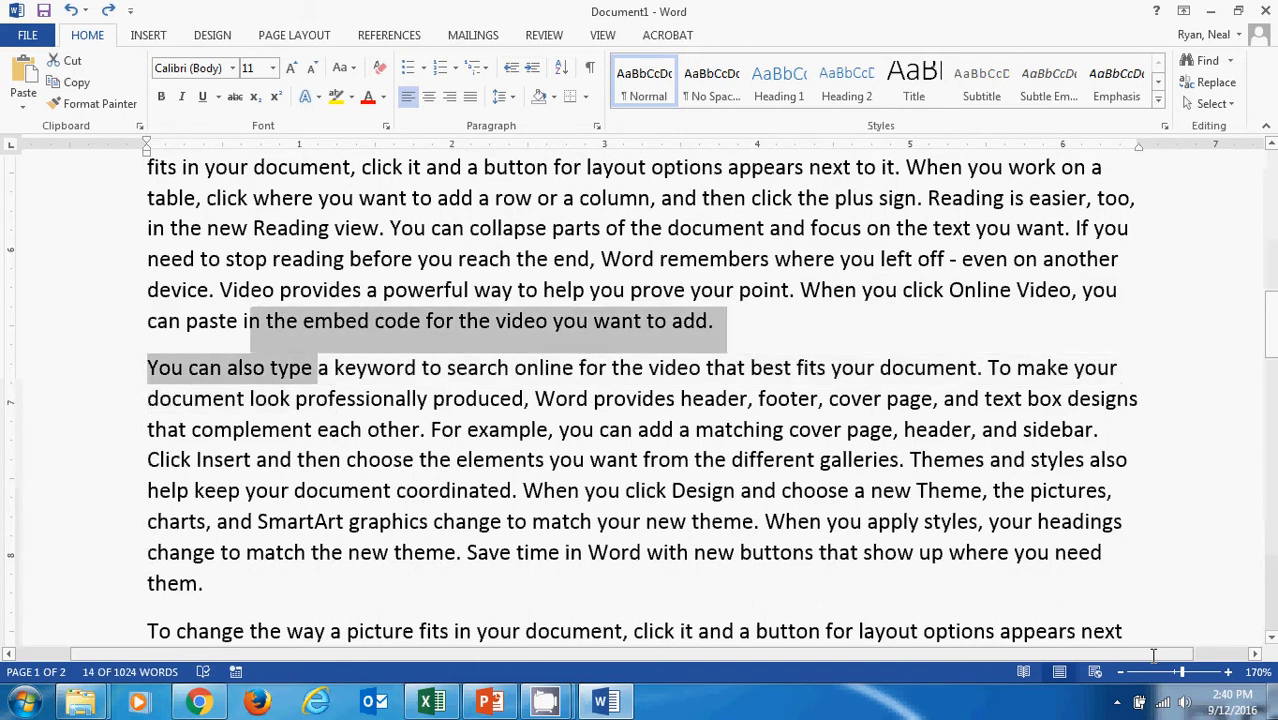
# Adjust the selection by characters and lines so it starts within "the" before "embed code" and ends after "type".
pyautogui.hotkey('shift', 'Left')
pyautogui.hotkey('shift', 'Left')
pyautogui.hotkey('shift', 'Down')
pyautogui.hotkey('shift', 'Right')
pyautogui.hotkey('shift', 'Up')
pyautogui.hotkey('shift', 'Up')
pyautogui.hotkey('shift', 'Right')
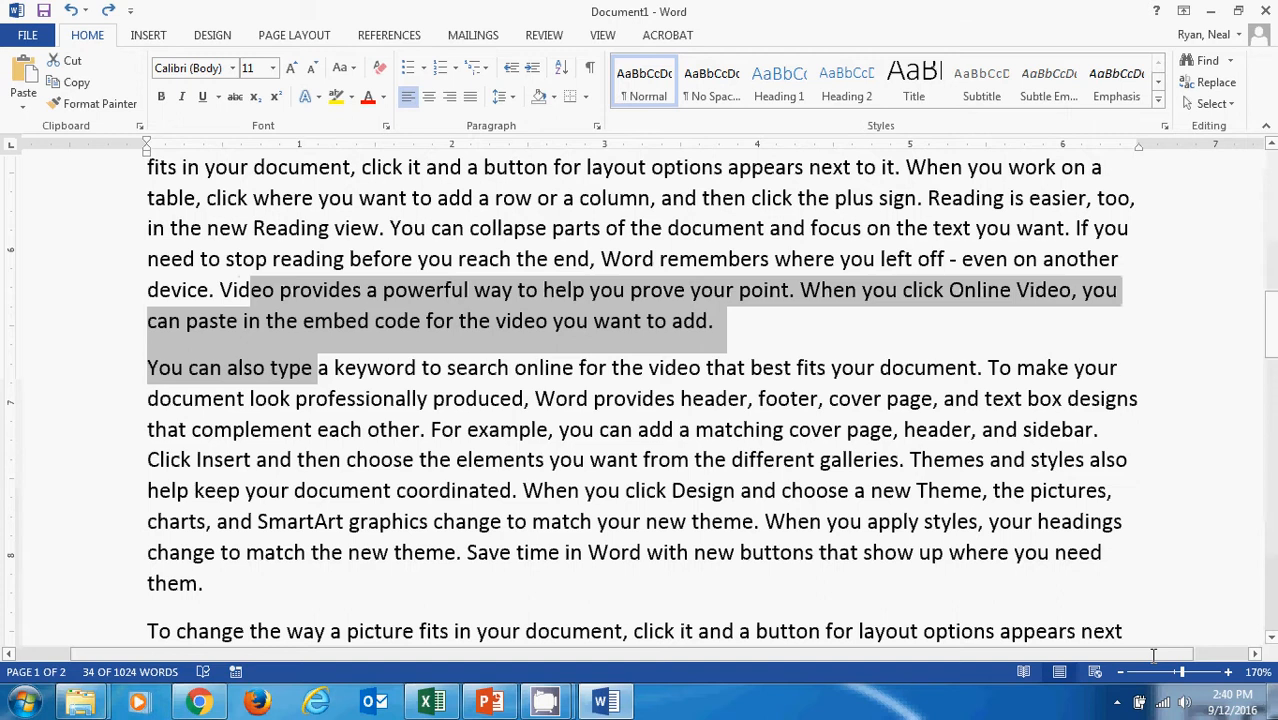
pyautogui.hotkey('shift', 'Right')
pyautogui.hotkey('shift', 'Right')
pyautogui.hotkey('shift', 'Right')
pyautogui.hotkey('shift', 'Down')
pyautogui.hotkey('shift', 'Right')
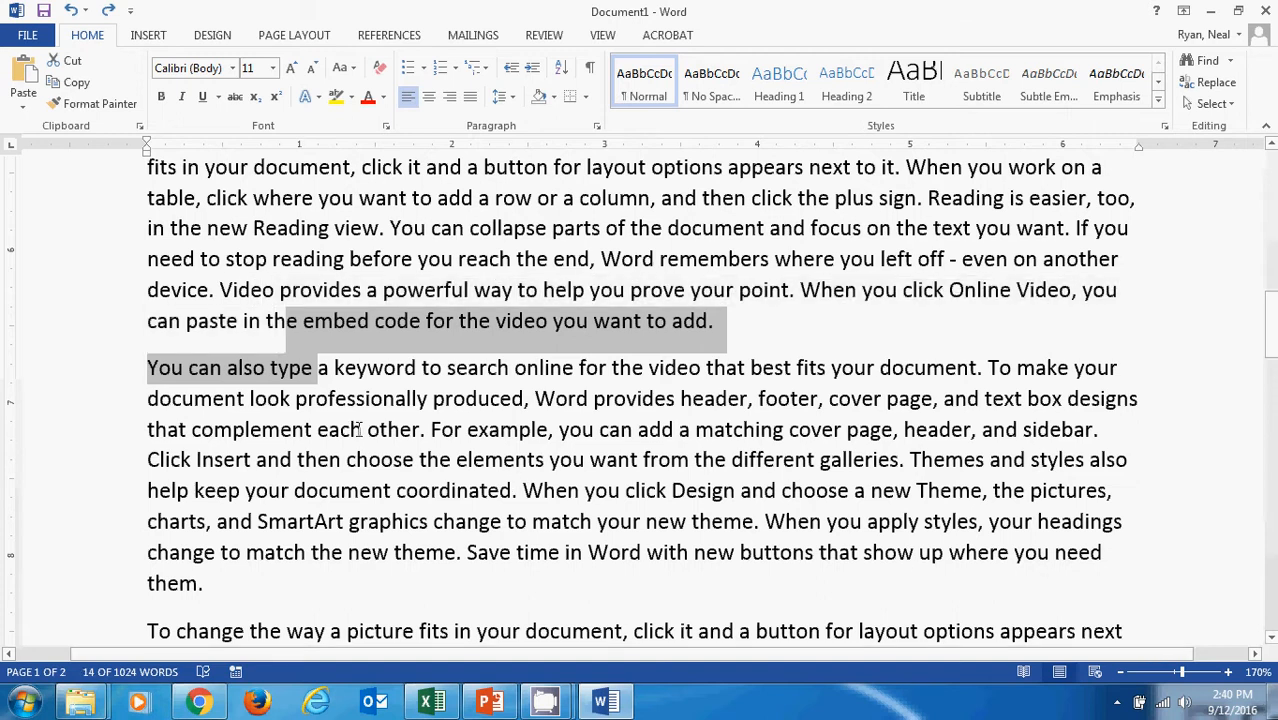
# Place the cursor before "keyword" and select forward word by word through "keyword to search online for the".
pyautogui.click(336, 370)
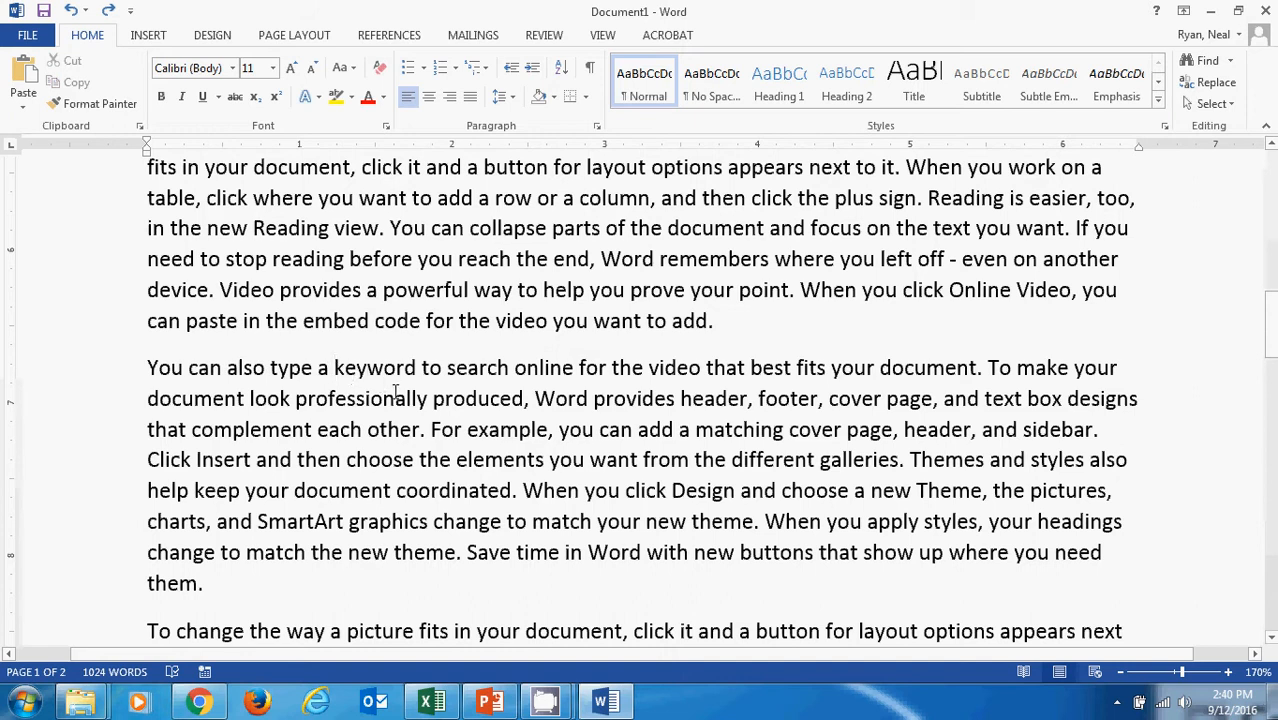
pyautogui.hotkey('ctrl', 'Right')
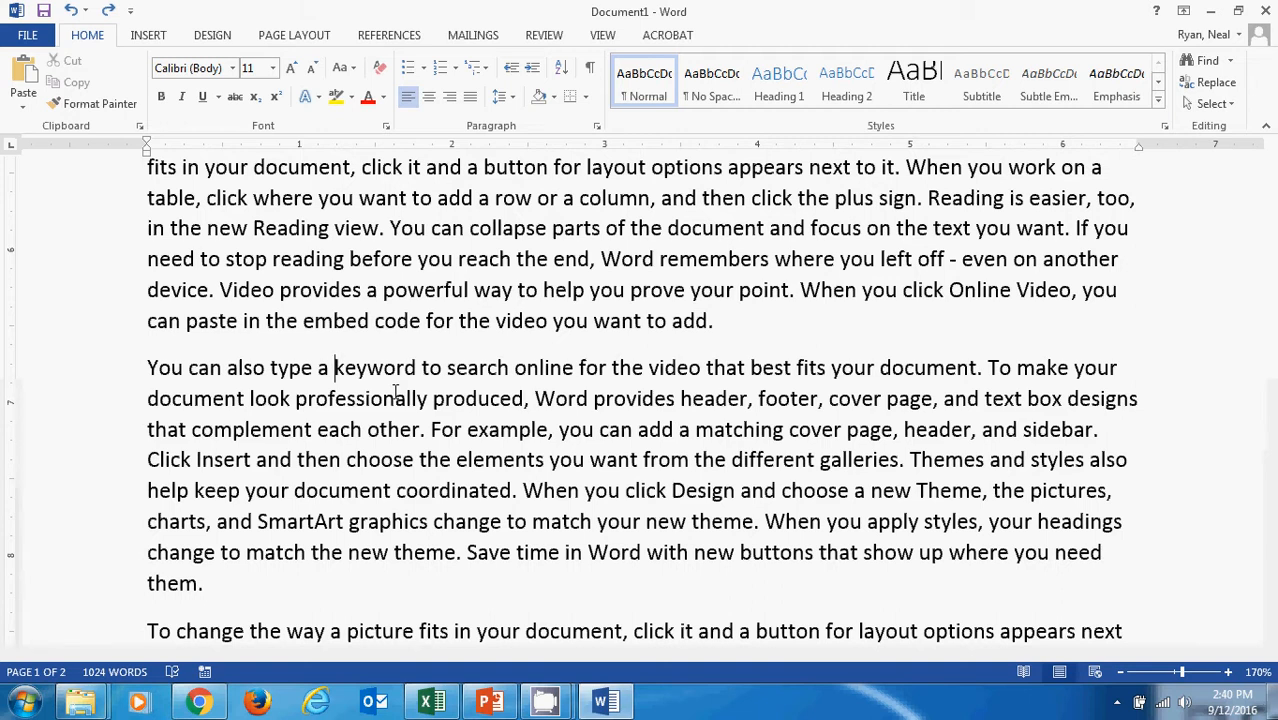
pyautogui.hotkey('ctrl', 'shift', 'Right')
pyautogui.hotkey('ctrl', 'shift', 'Right')
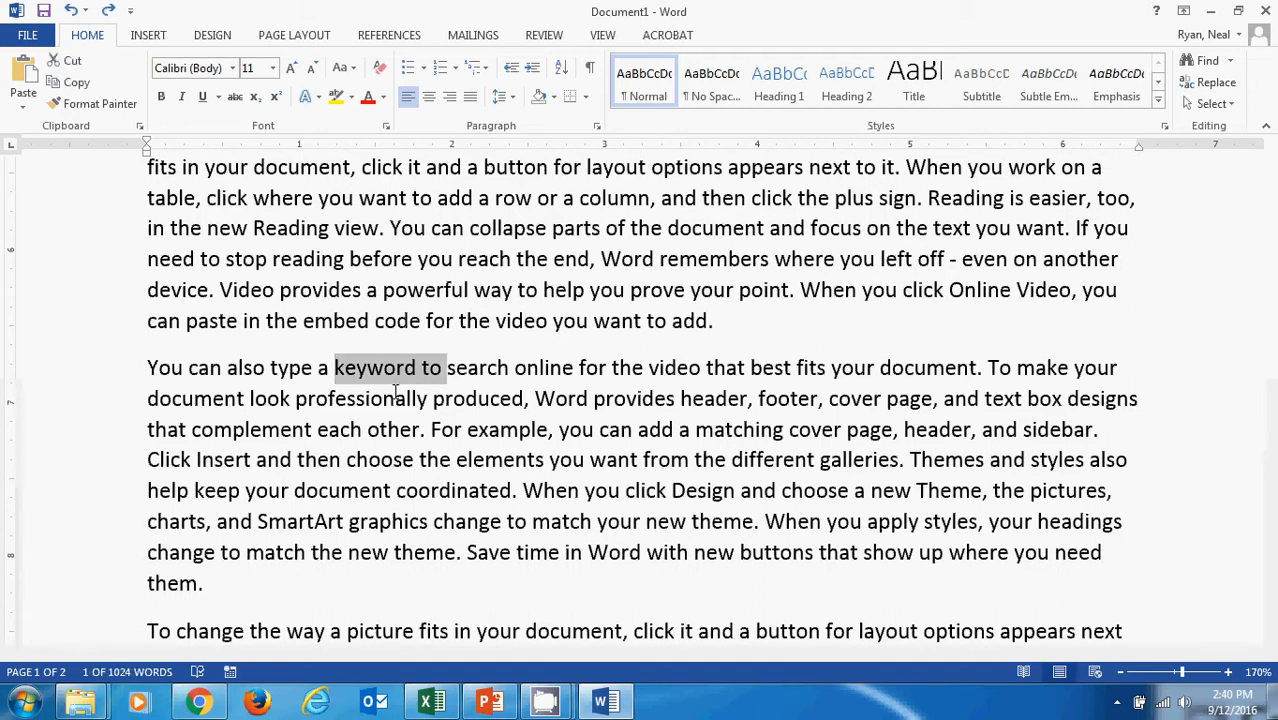
pyautogui.hotkey('ctrl', 'shift', 'Right')
pyautogui.hotkey('ctrl', 'shift', 'Right')
pyautogui.hotkey('ctrl', 'shift', 'Right')
pyautogui.hotkey('ctrl', 'shift', 'Right')
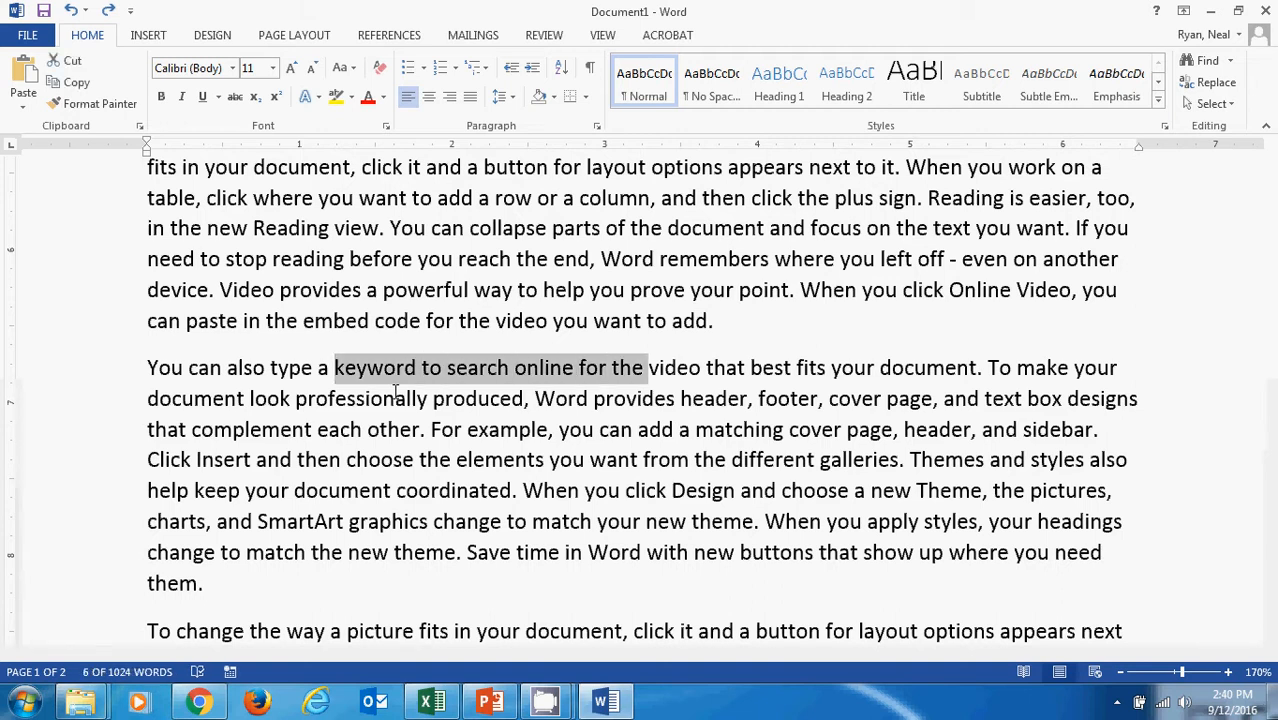
# Shrink the selection word by word and extend it backward from before "keyword" over "can also type a" toward the paragraph's start.
pyautogui.hotkey('ctrl', 'shift', 'Left')
pyautogui.hotkey('ctrl', 'shift', 'Left')
pyautogui.hotkey('ctrl', 'shift', 'Left')
pyautogui.hotkey('ctrl', 'shift', 'Left')
pyautogui.hotkey('ctrl', 'shift', 'Left')
pyautogui.hotkey('ctrl', 'shift', 'Left')
pyautogui.hotkey('ctrl', 'shift', 'Left')
pyautogui.hotkey('ctrl', 'shift', 'Left')
pyautogui.hotkey('ctrl', 'shift', 'Left')
pyautogui.hotkey('ctrl', 'shift', 'Left')
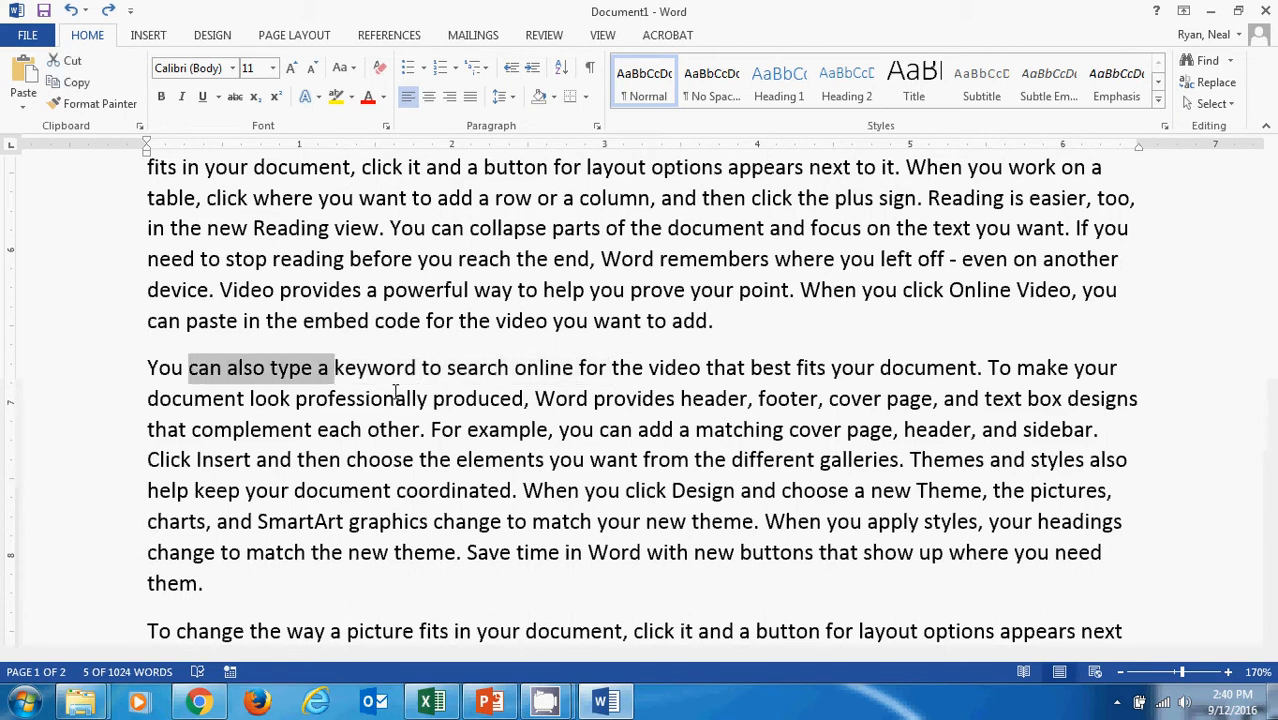
pyautogui.hotkey('ctrl', 'shift', 'Left')
pyautogui.hotkey('ctrl', 'shift', 'Left')
# Bring the selection forward word by word until only "keyword" is selected.
pyautogui.hotkey('ctrl', 'shift', 'Right')
pyautogui.hotkey('ctrl', 'shift', 'Right')
pyautogui.hotkey('ctrl', 'shift', 'Right')
pyautogui.hotkey('ctrl', 'shift', 'Right')
pyautogui.hotkey('ctrl', 'shift', 'Right')
pyautogui.hotkey('ctrl', 'shift', 'Right')
pyautogui.hotkey('ctrl', 'shift', 'Right')
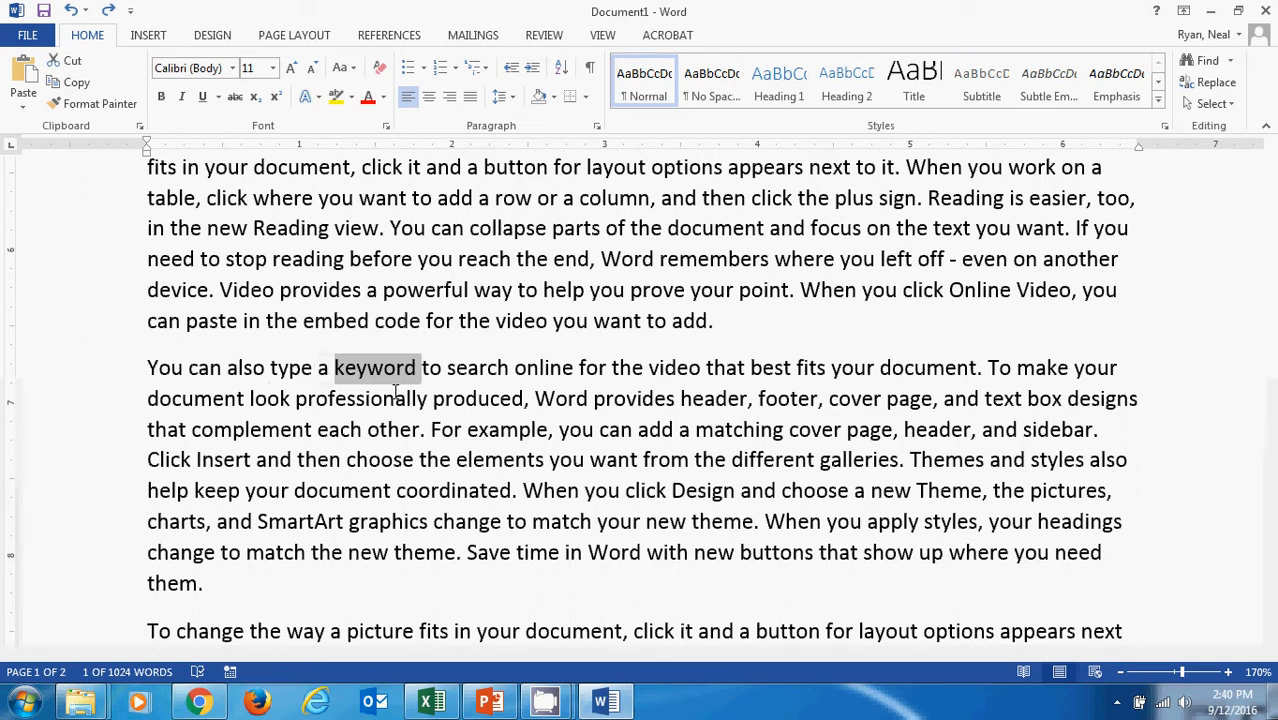
# Extend the selection down and up by whole paragraphs, ending with the text from "keyword" to the end of its paragraph.
pyautogui.hotkey('ctrl', 'shift', 'Down')
pyautogui.hotkey('ctrl', 'shift', 'Down')
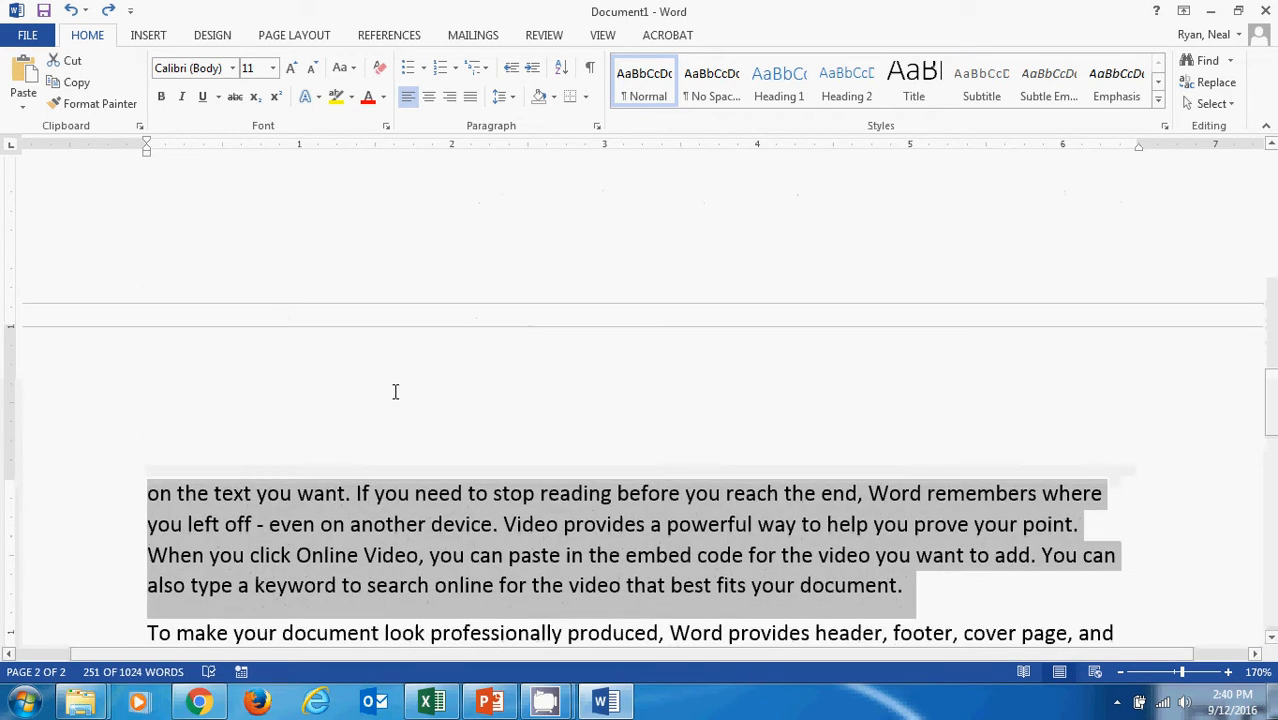
pyautogui.hotkey('ctrl', 'shift', 'Up')
pyautogui.hotkey('ctrl', 'shift', 'Up')
pyautogui.hotkey('ctrl', 'shift', 'Up')
pyautogui.hotkey('ctrl', 'shift', 'Down')
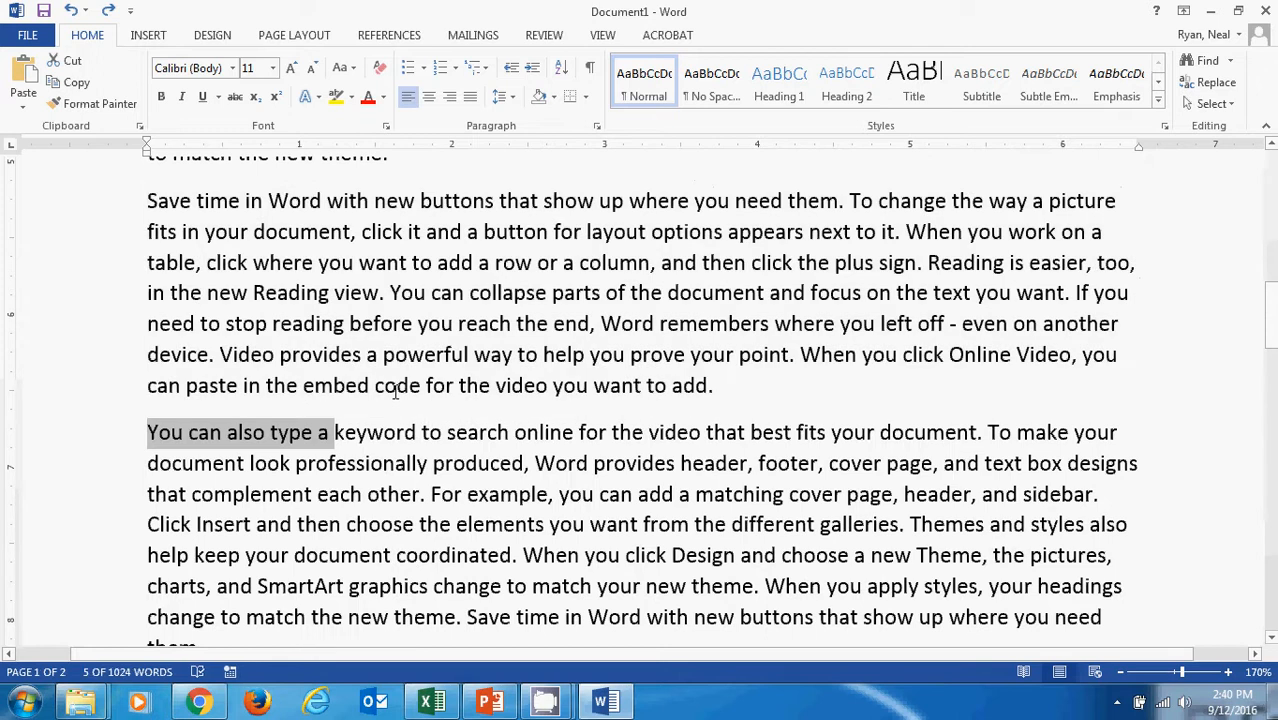
pyautogui.hotkey('ctrl', 'shift', 'Down')
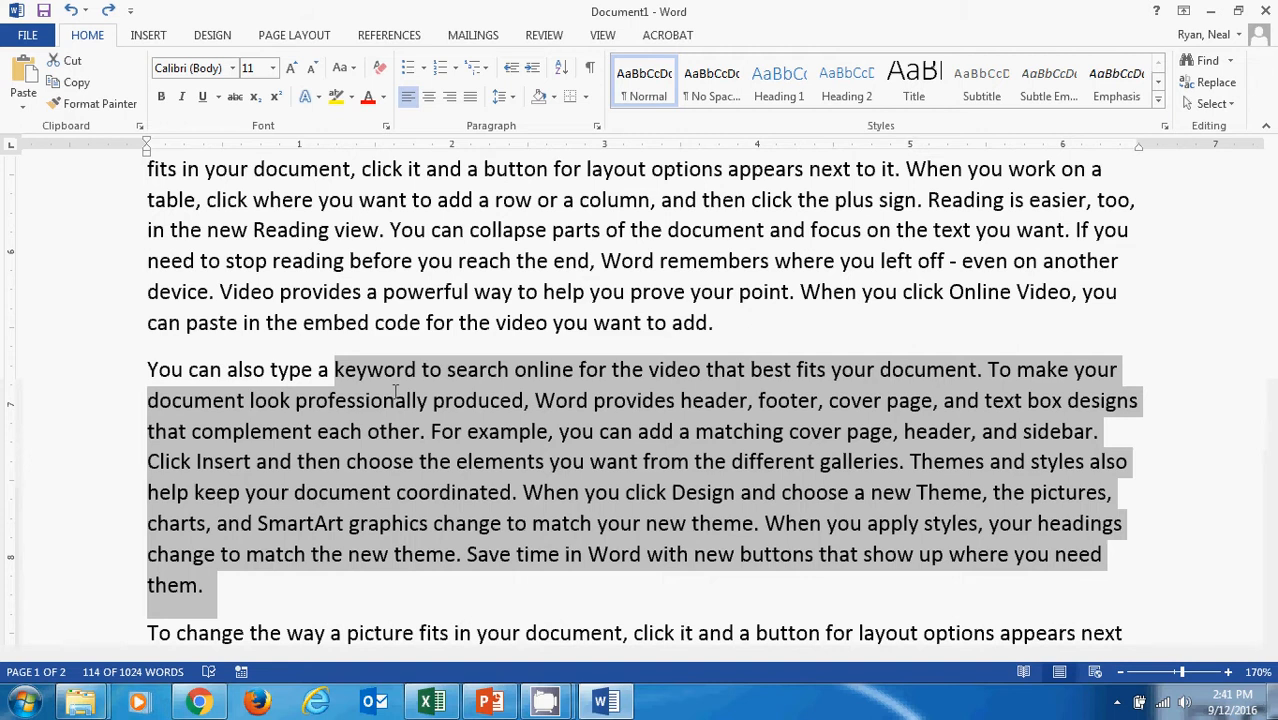
# Select the first line of the "You can also type" paragraph from its first word through "To make your", and clear the selection.
pyautogui.click(276, 300)
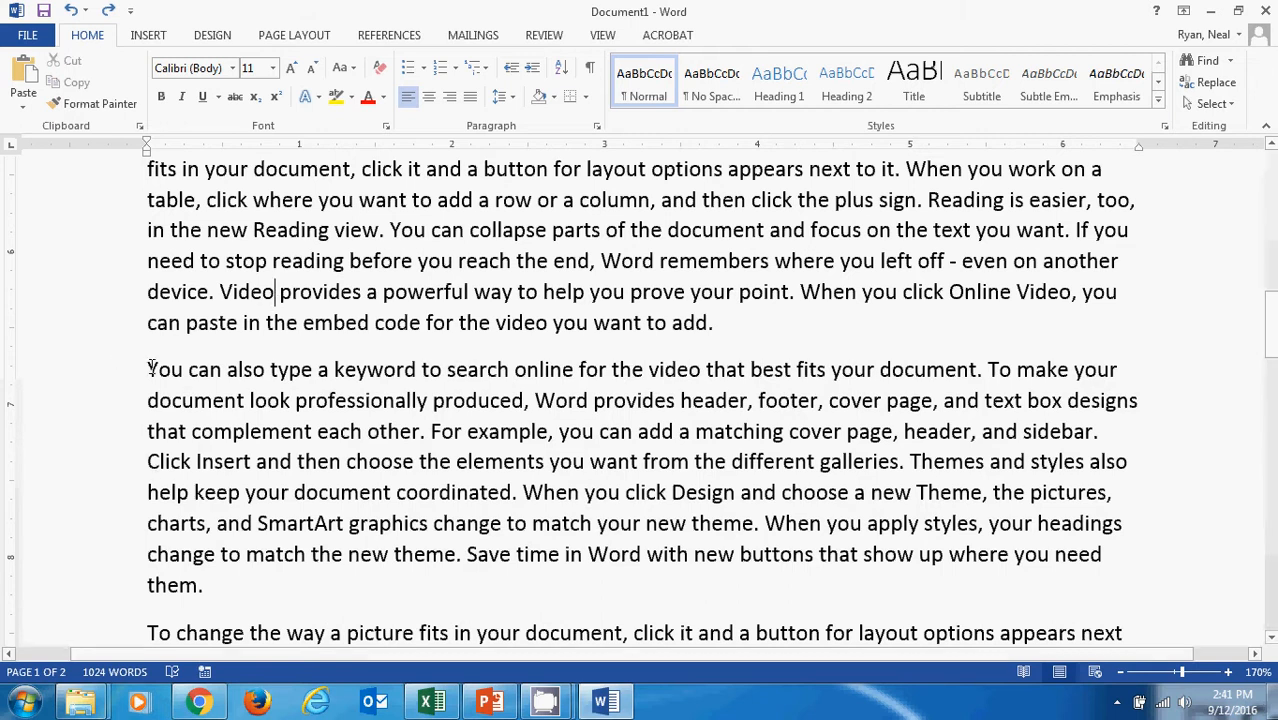
pyautogui.moveTo(150, 369); pyautogui.dragTo(1122, 367)
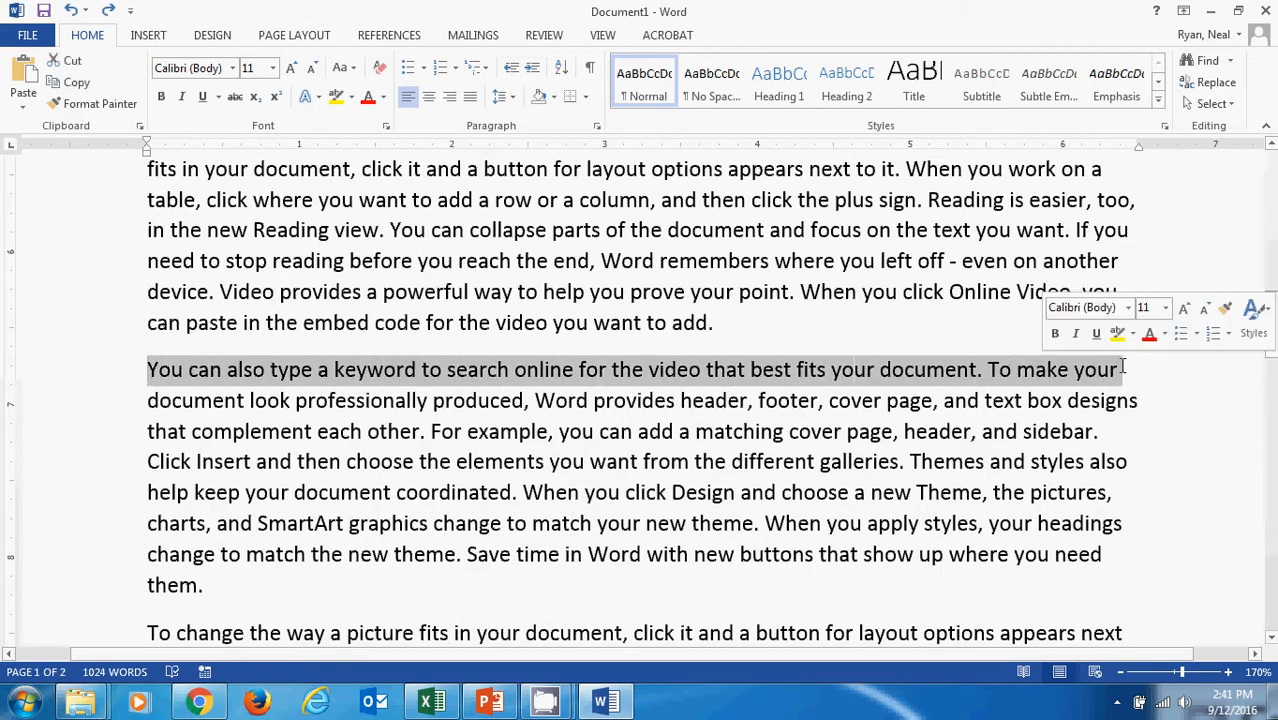
pyautogui.click(188, 371)
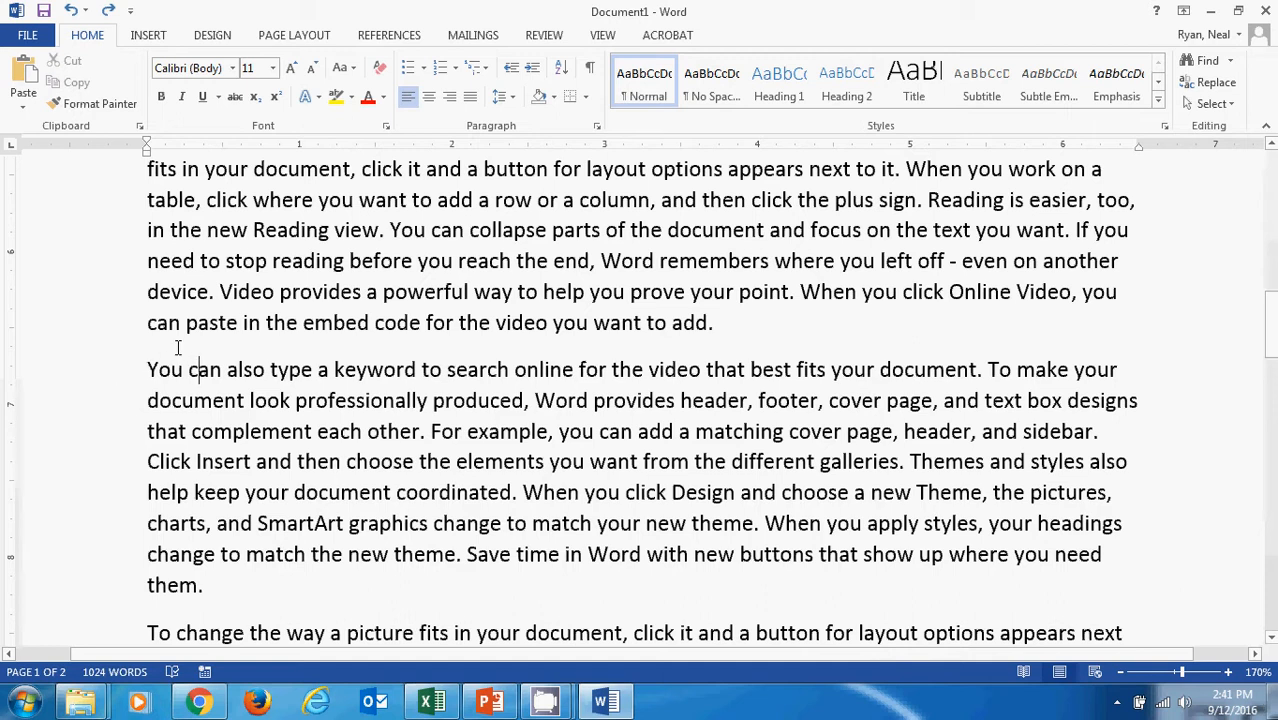
# From the page margin, select the first line of the "You can also type" paragraph and extend to the whole paragraph.
pyautogui.click(103, 381)
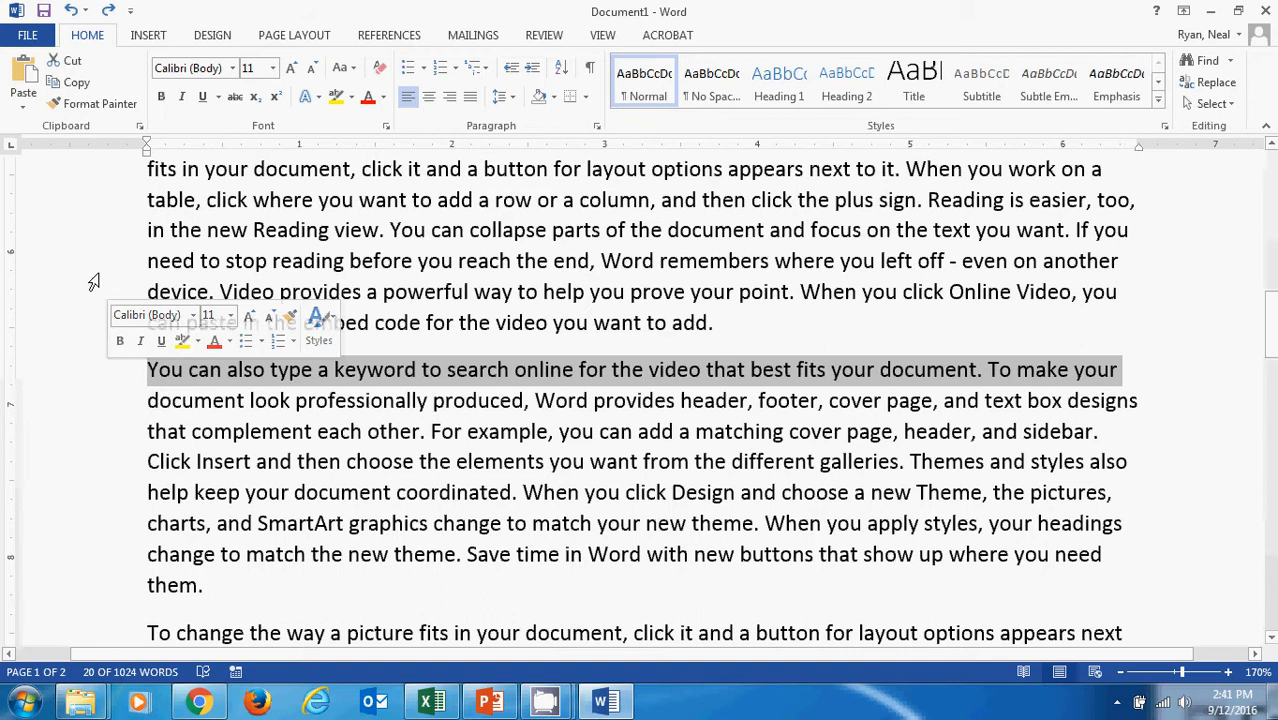
pyautogui.doubleClick(74, 382)
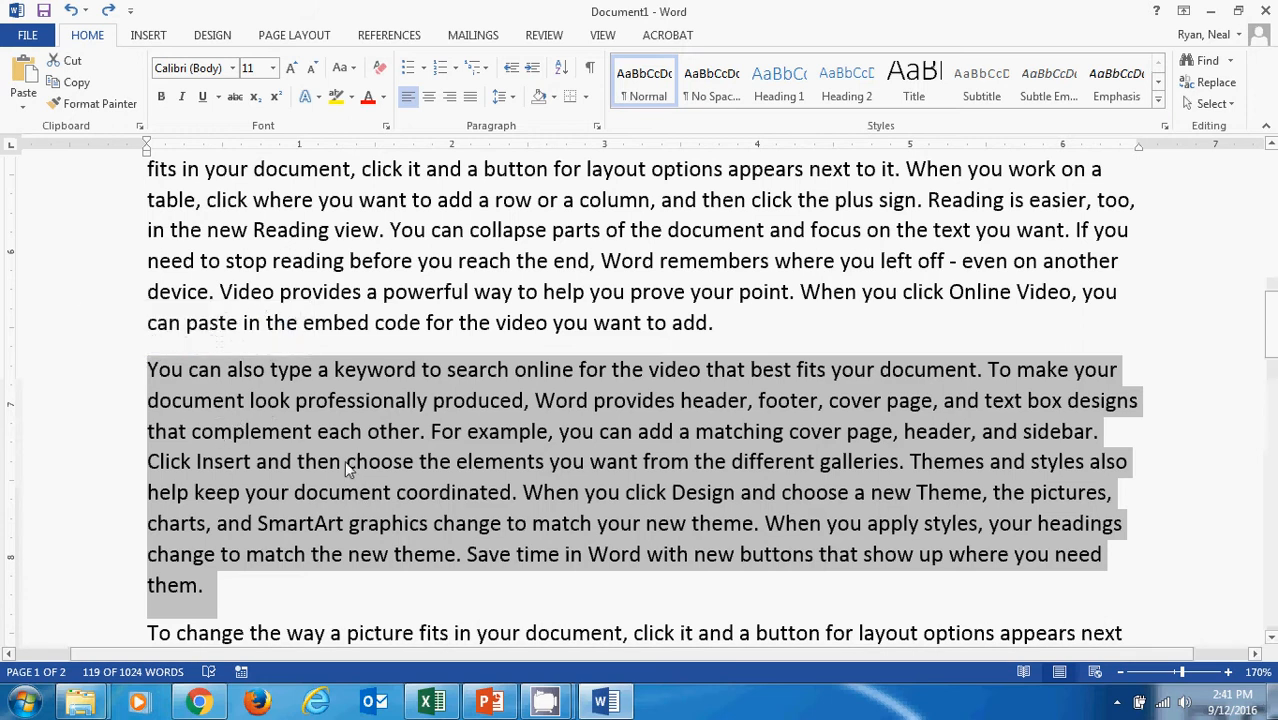
# From the page margin, reduce the selection to the paragraph's first line, expand it to the entire document, and deselect.
pyautogui.click(87, 384)
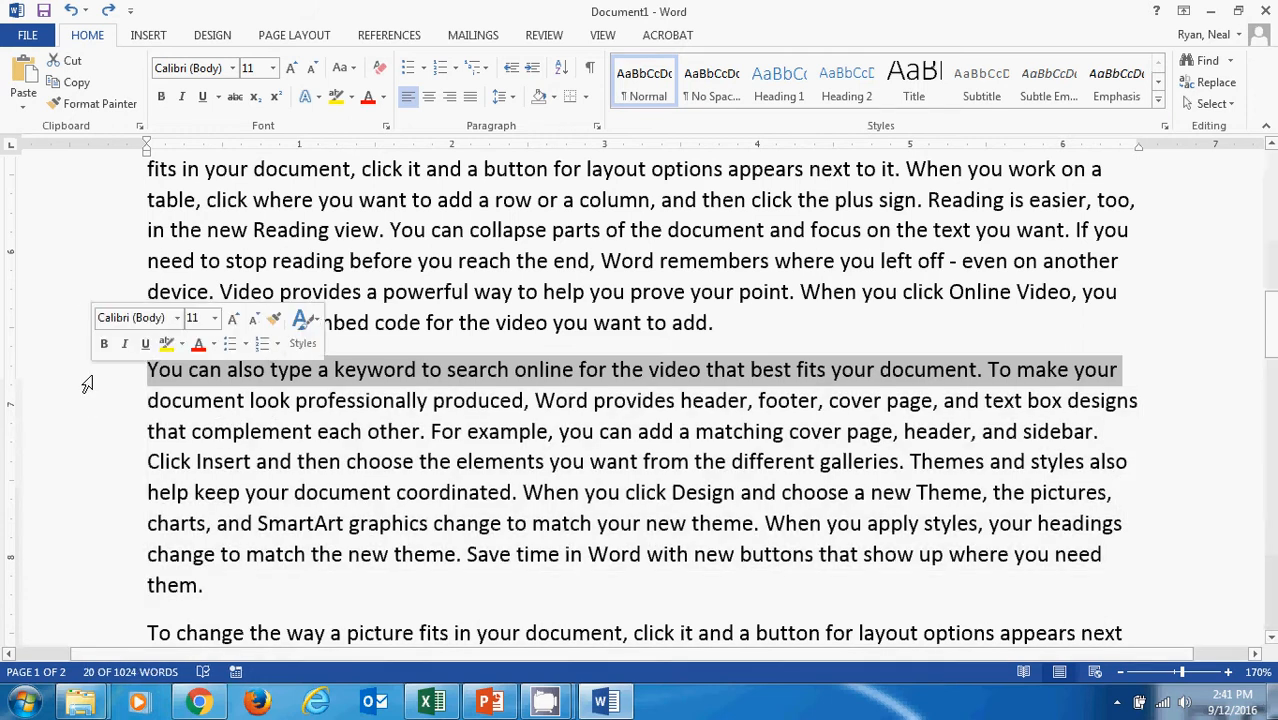
pyautogui.tripleClick(87, 384)
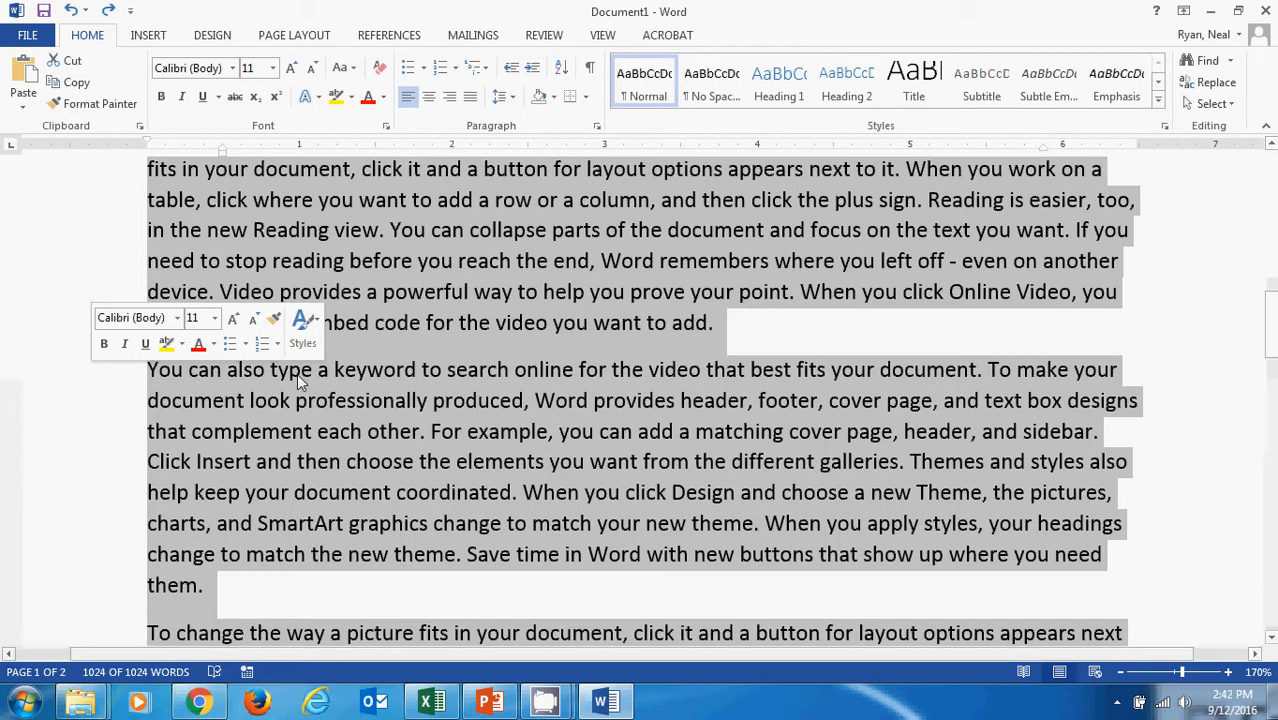
pyautogui.click(396, 371)
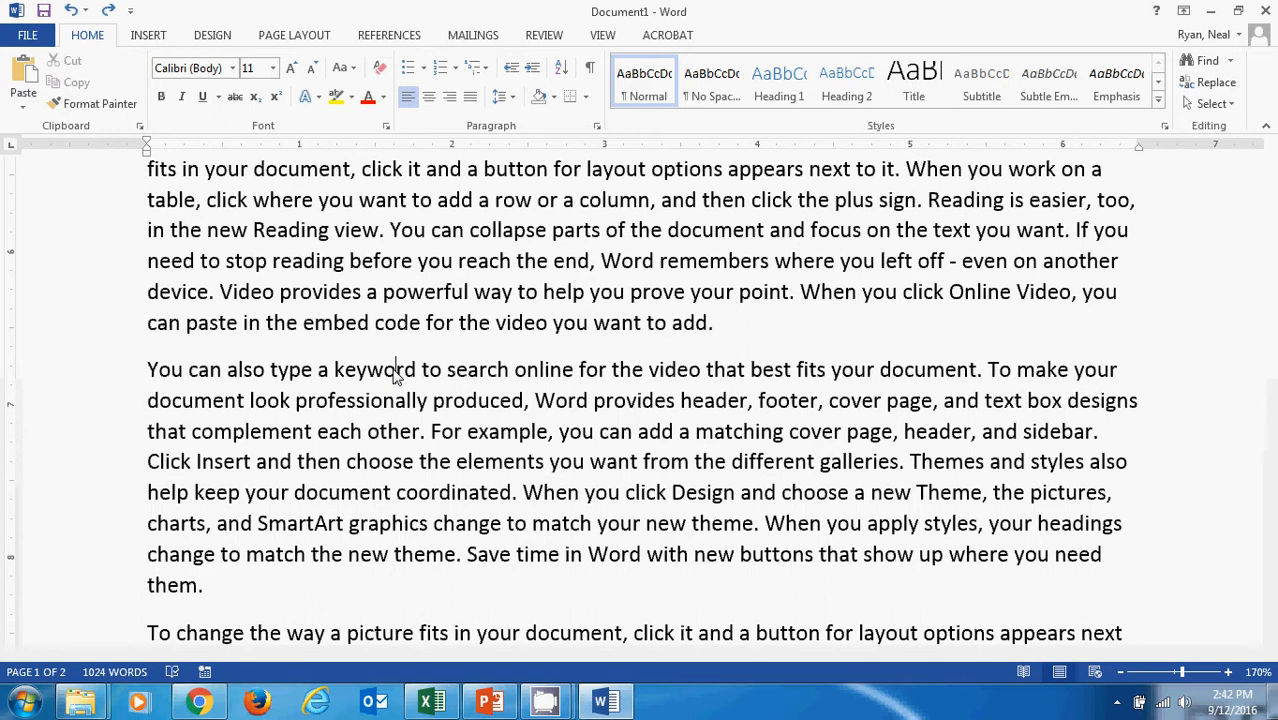
# Select all the document's text with Select All and clear the selection, leaving the cursor before "you want to add".
pyautogui.hotkey('ctrl', 'a')
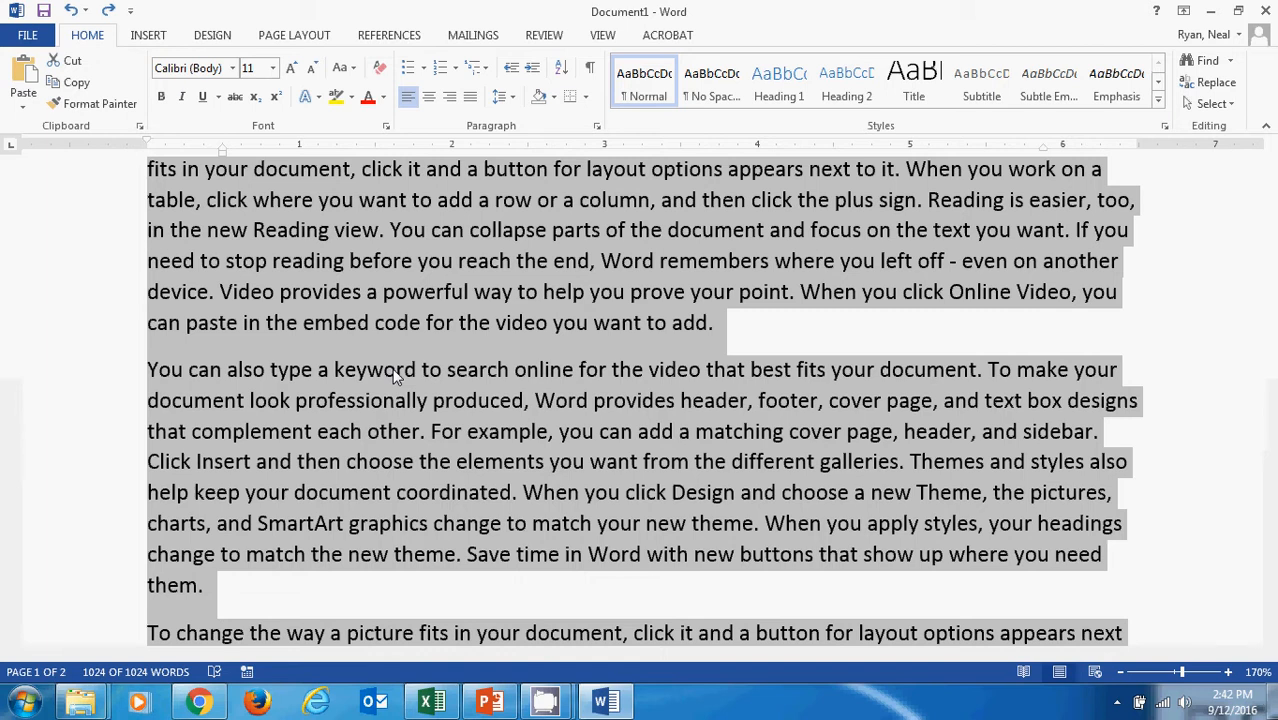
pyautogui.click(502, 370)
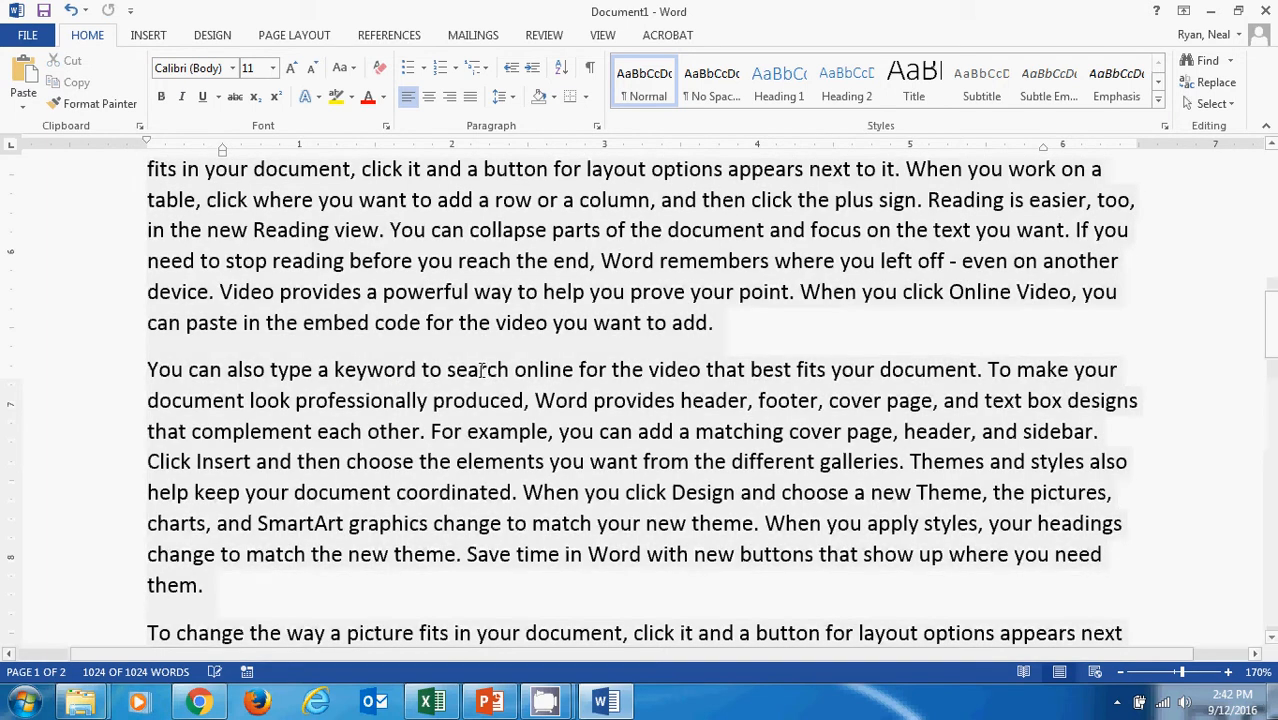
pyautogui.click(552, 327)
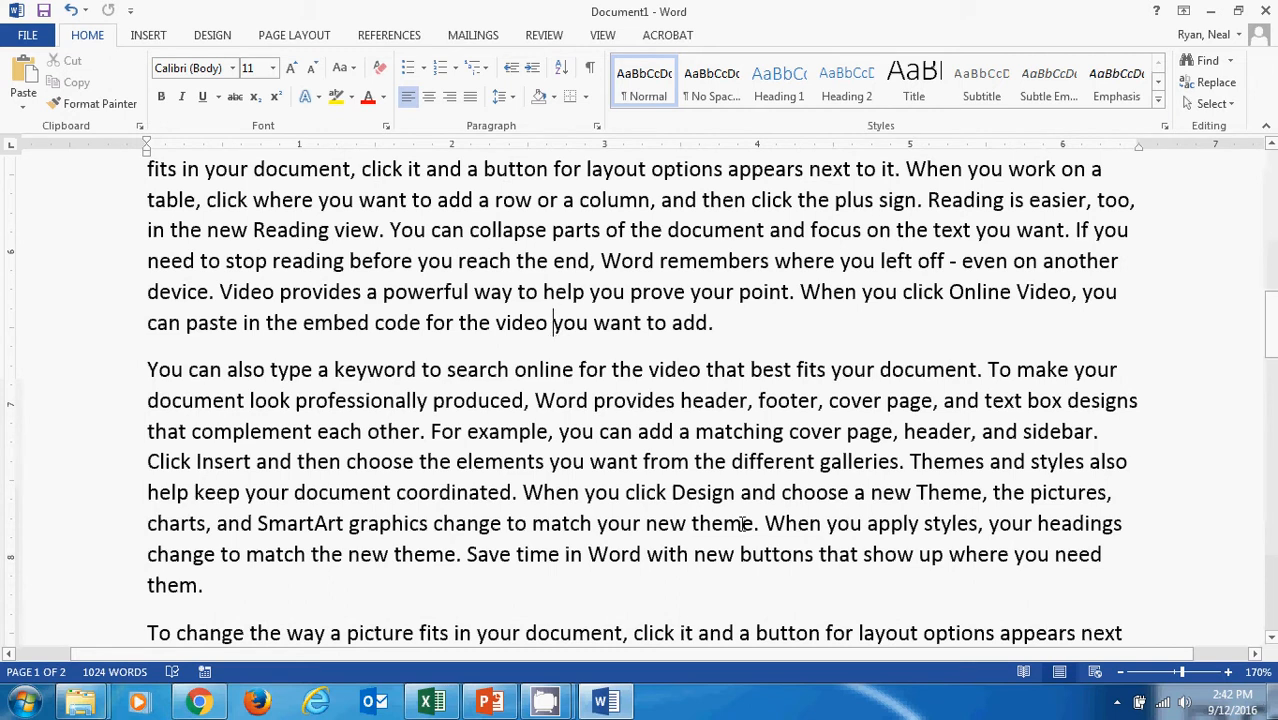
# Select everything from "a column" in the "Save time in Word" paragraph through the end of the document.
pyautogui.click(1122, 673)
pyautogui.click(1122, 673)
pyautogui.click(1122, 673)
pyautogui.click(1122, 673)
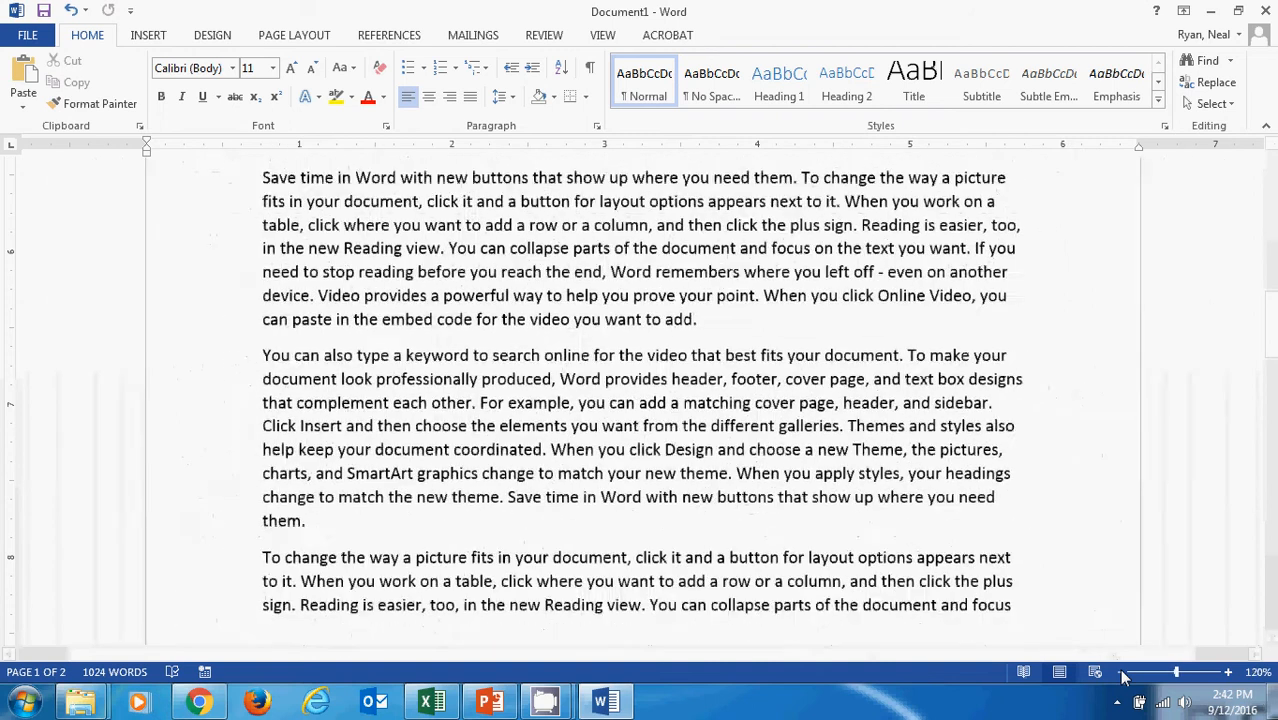
pyautogui.click(1122, 673)
pyautogui.click(1122, 673)
pyautogui.click(1122, 673)
pyautogui.click(1122, 673)
pyautogui.click(1122, 673)
pyautogui.click(1122, 673)
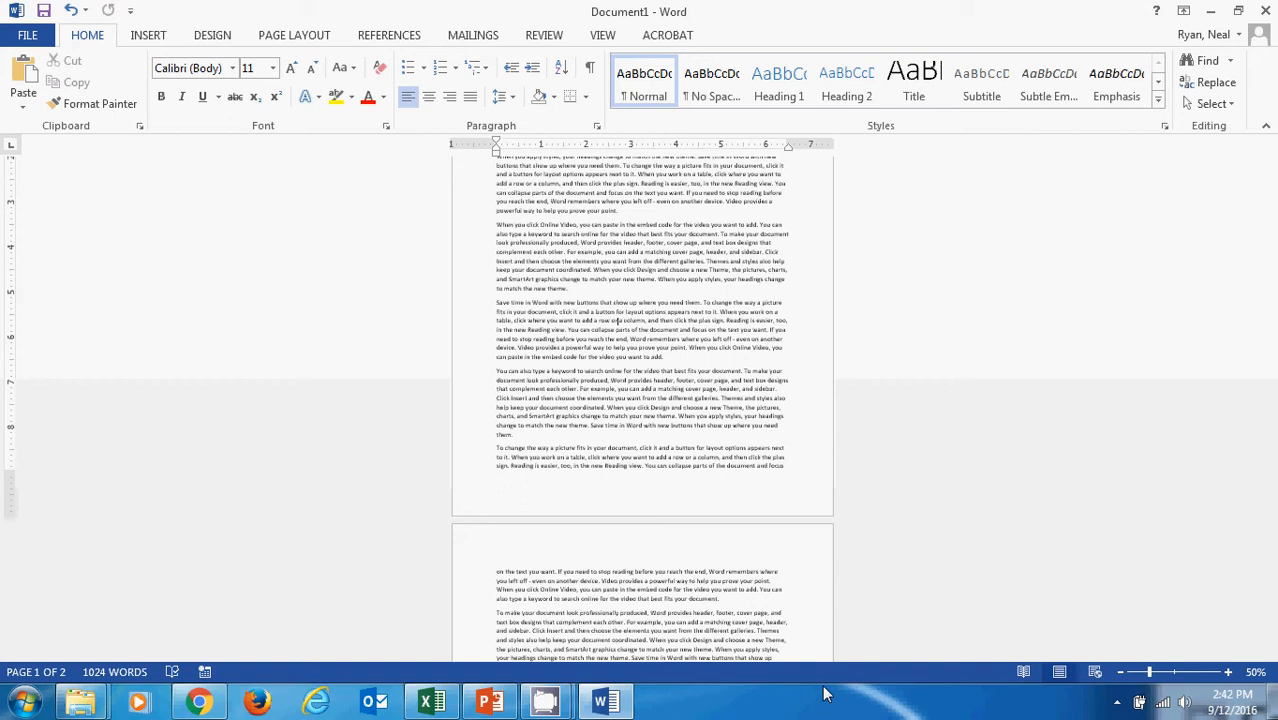
pyautogui.hotkey('ctrl', 'shift', 'End')
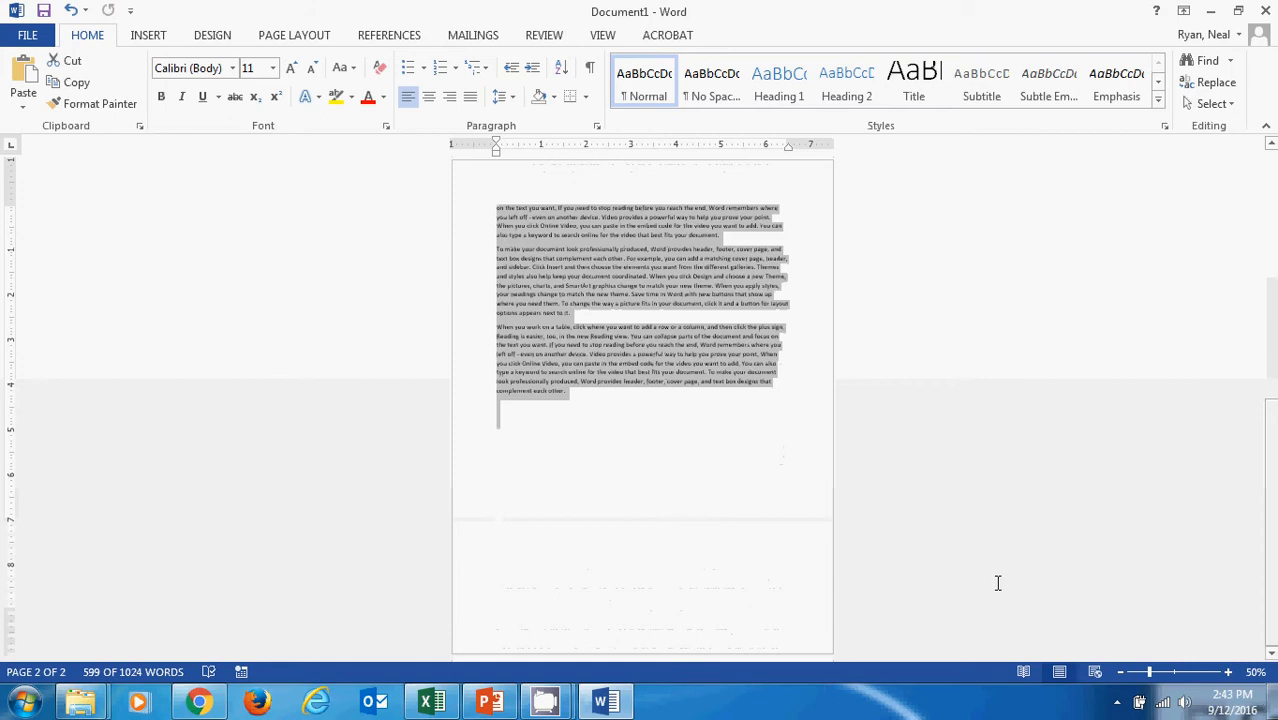
pyautogui.scroll(5, 1050, 463)
pyautogui.scroll(1, 1050, 463)
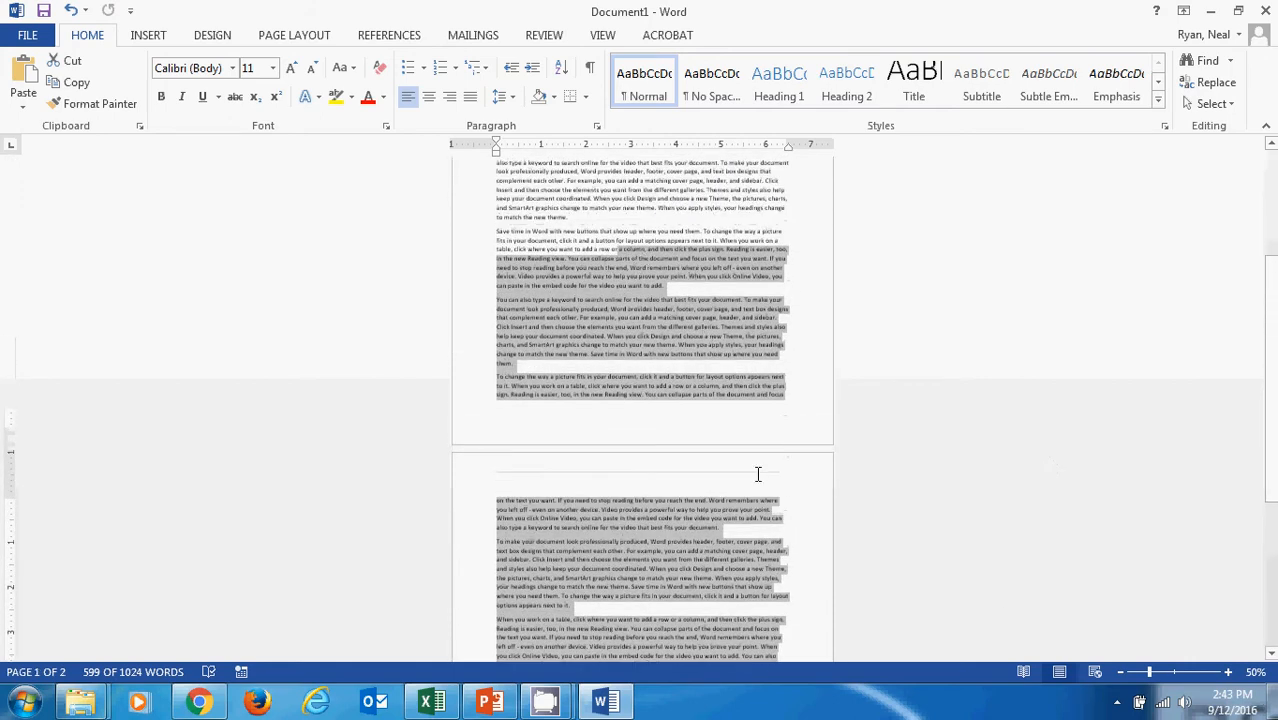
pyautogui.scroll(-4, 827, 545)
pyautogui.scroll(4, 827, 540)
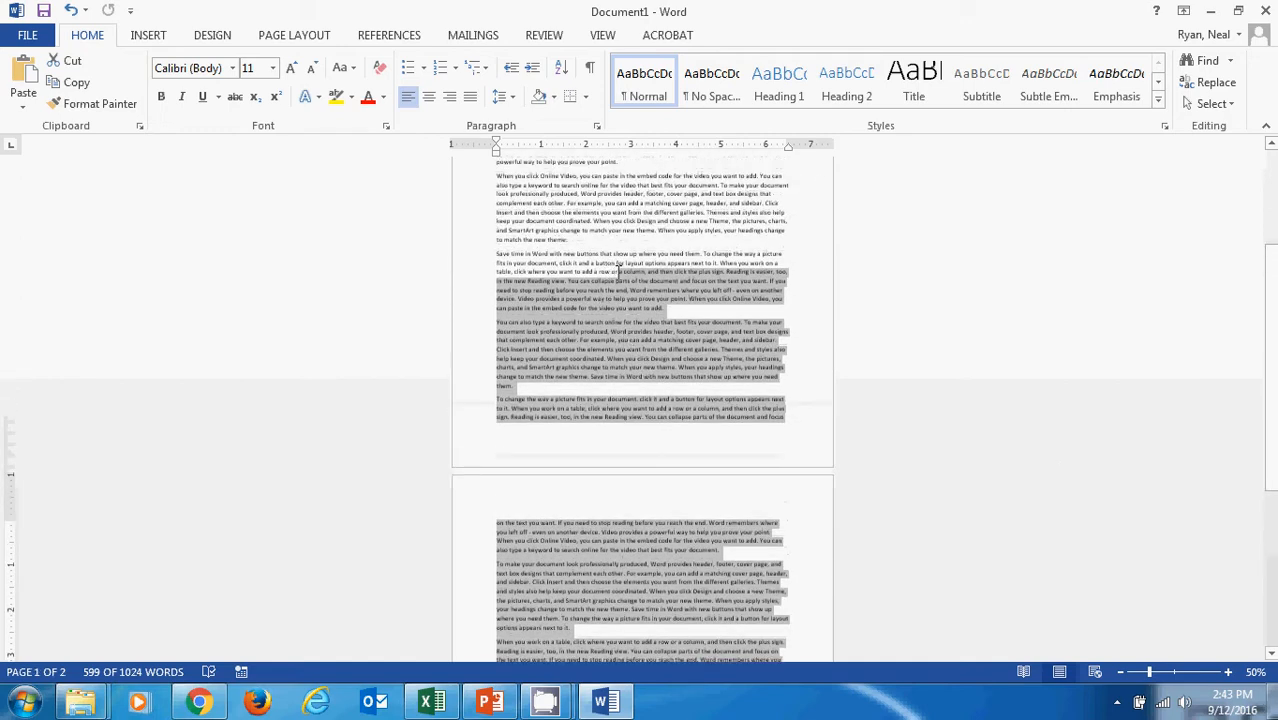
# Select everything from "row or" in the "Save time in Word" paragraph back to the document's beginning, and clear the selection.
pyautogui.hotkey('ctrl', 'shift', 'Home')
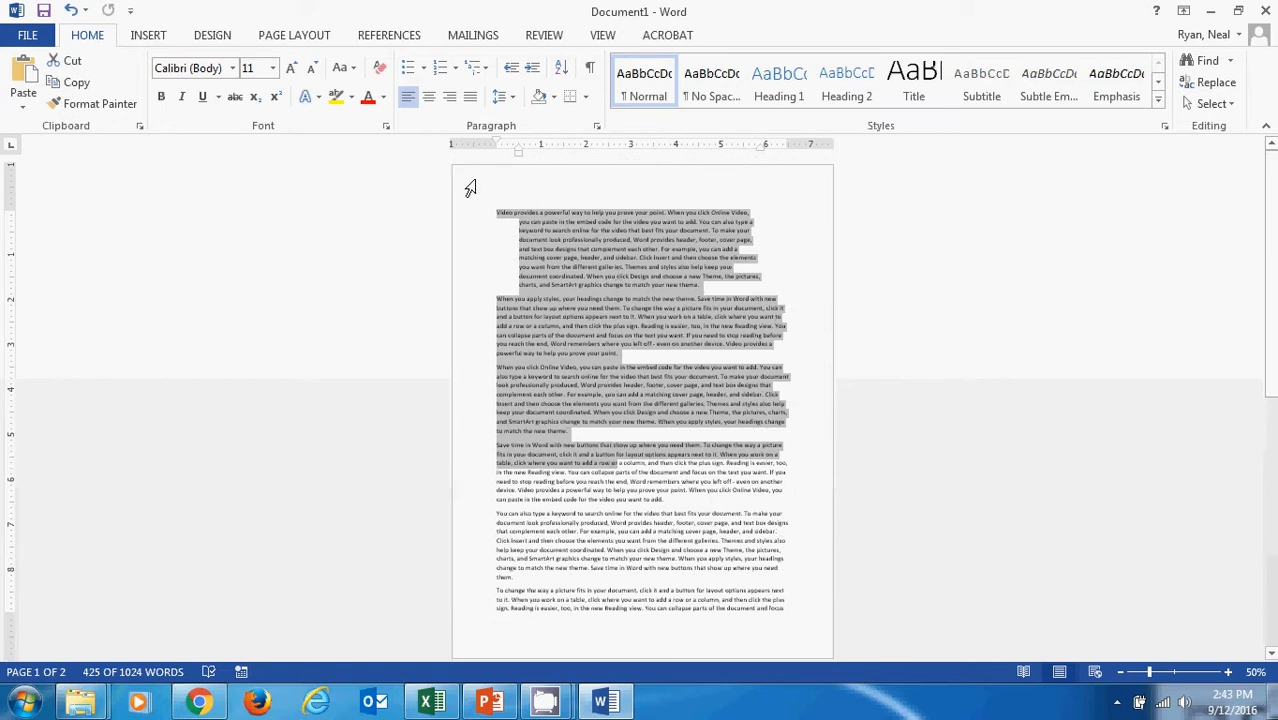
pyautogui.click(620, 432)
pyautogui.scroll(-1, 563, 370)
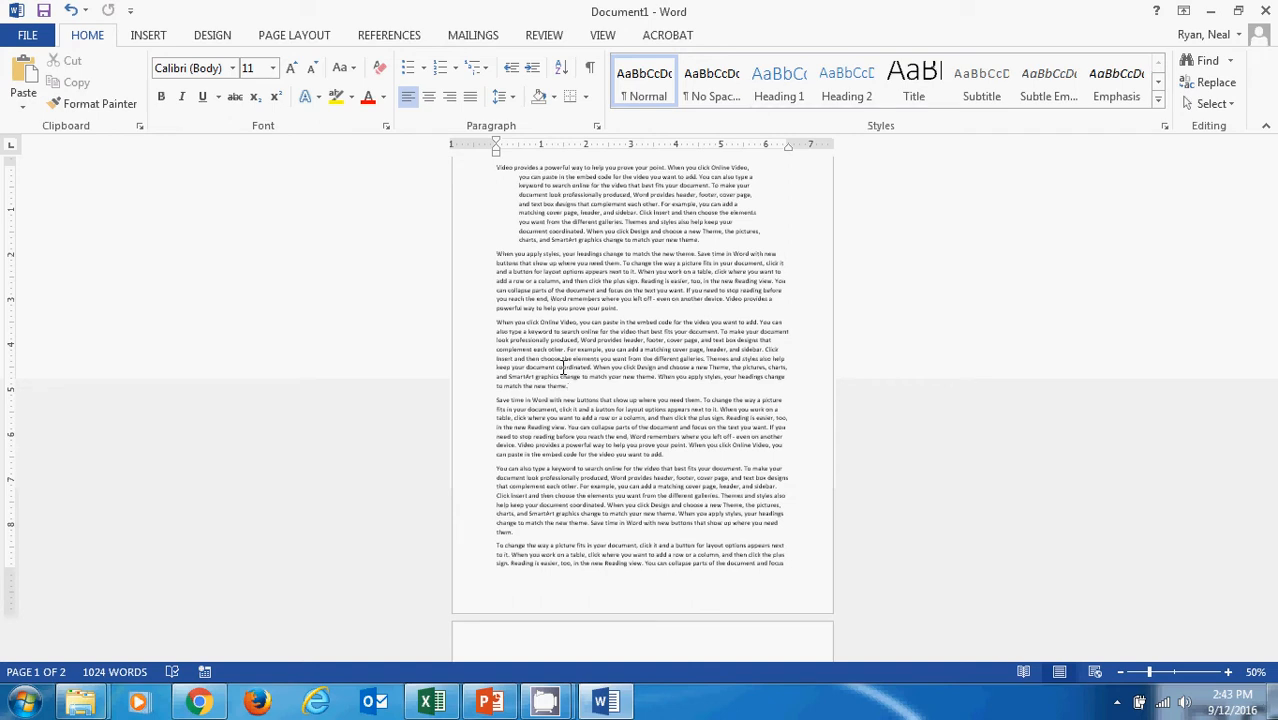
pyautogui.click(558, 704)
pyautogui.click(487, 641)
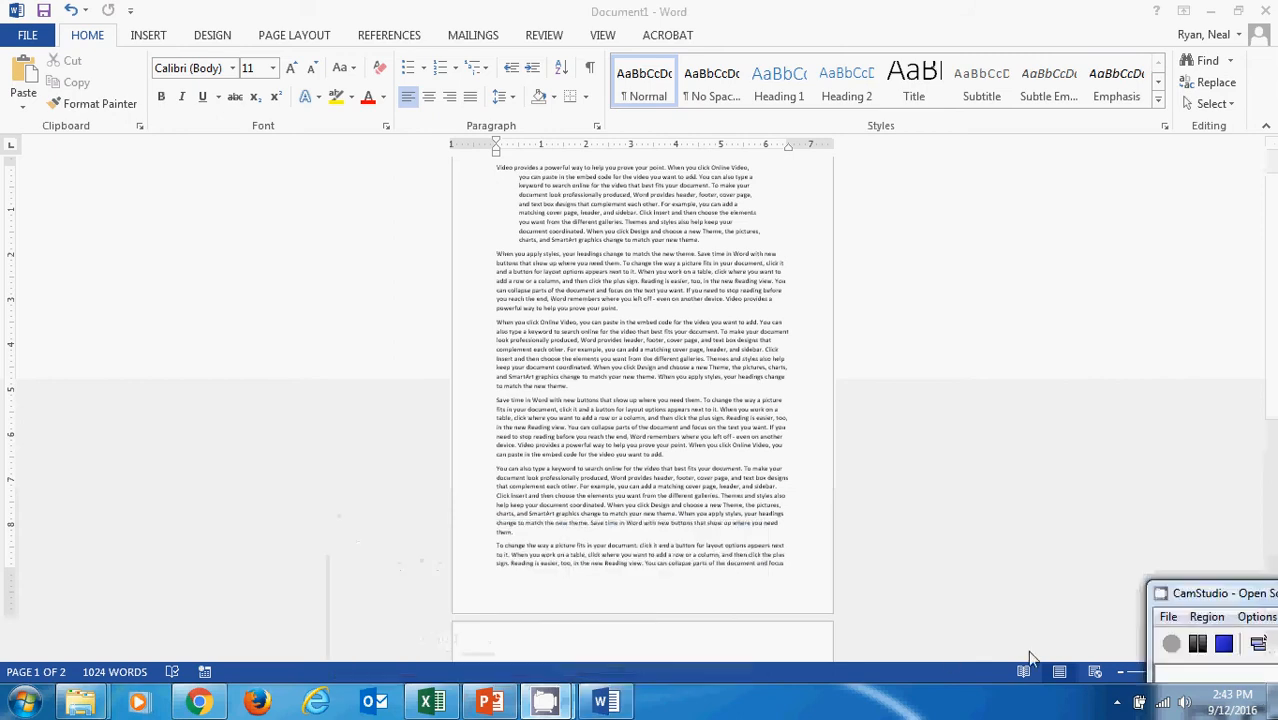
pyautogui.click(1196, 644)
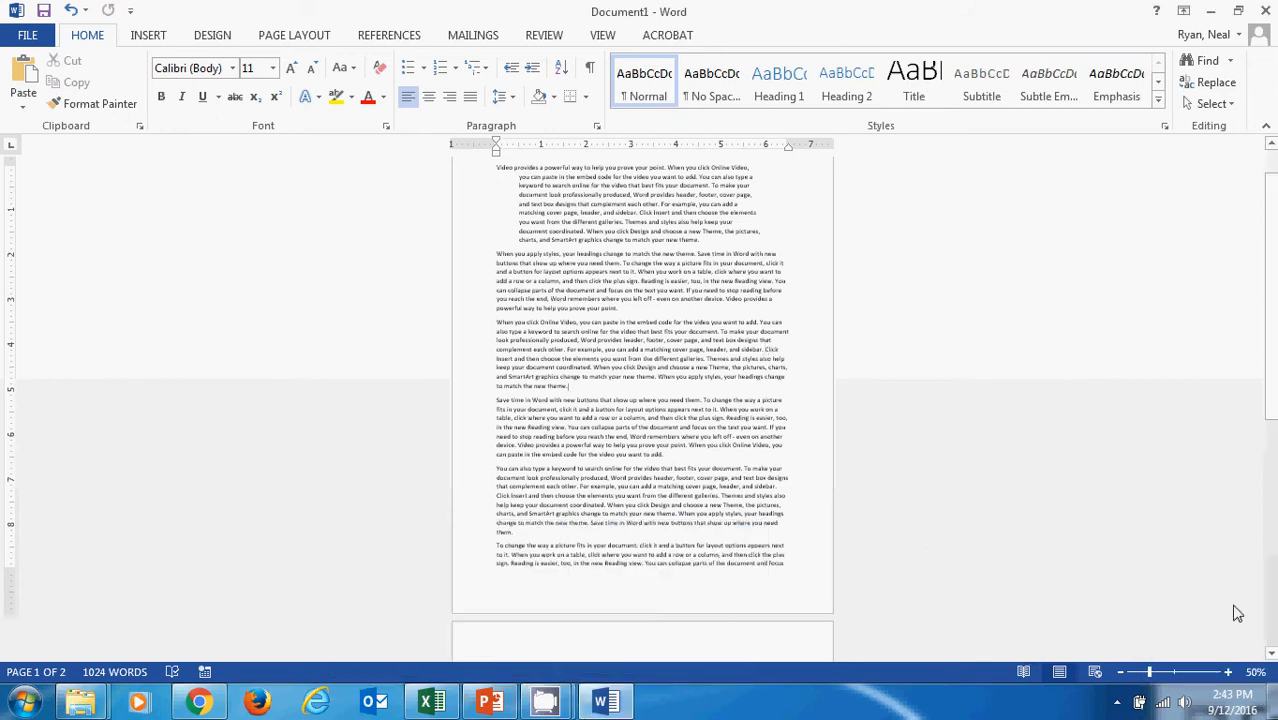
# Select the sentence "To change the way a picture fits in your document…" by sweeping from its first word to its period, and deselect.
pyautogui.click(1230, 672)
pyautogui.click(1230, 672)
pyautogui.click(1230, 672)
pyautogui.click(1230, 672)
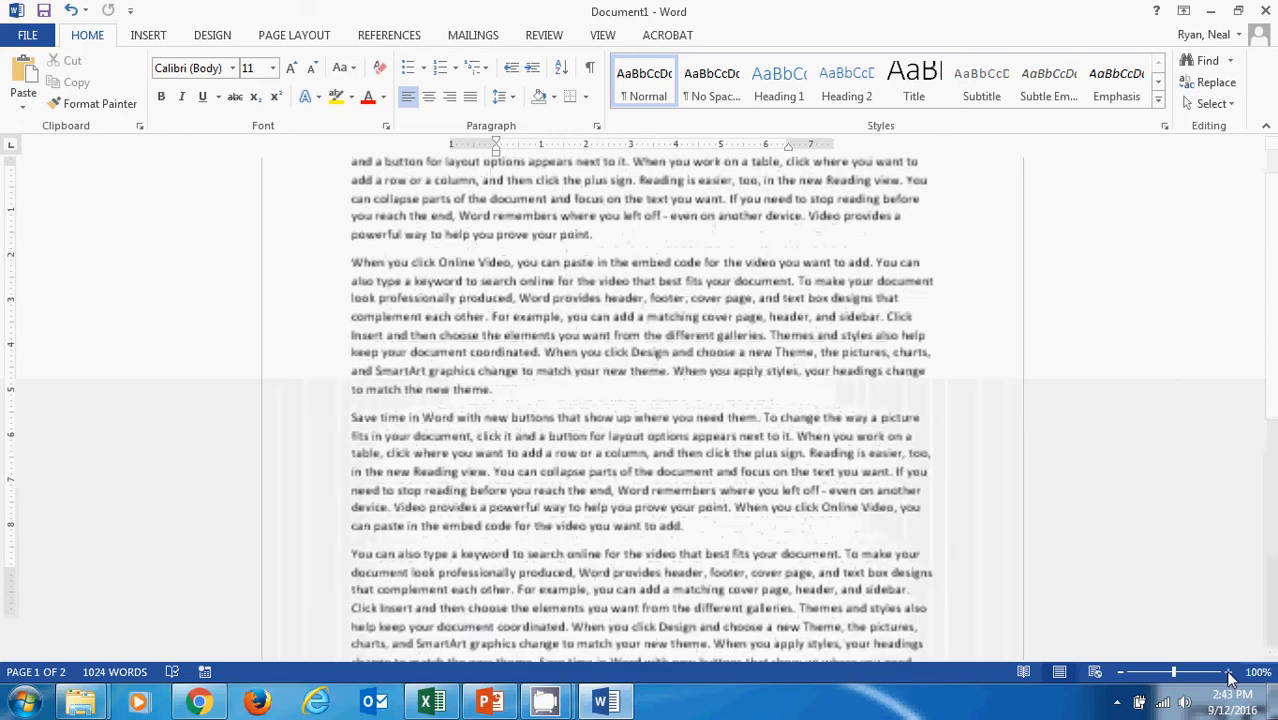
pyautogui.click(1230, 672)
pyautogui.click(1230, 672)
pyautogui.click(1230, 672)
pyautogui.click(1230, 672)
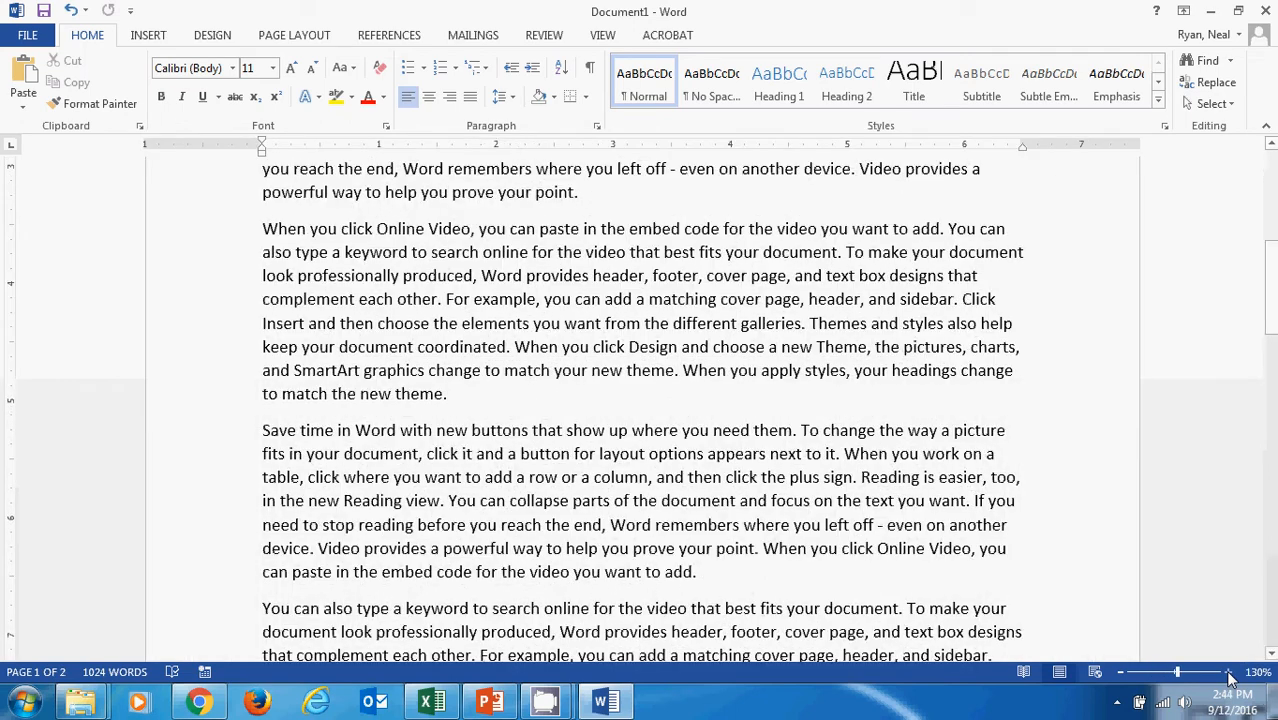
pyautogui.click(1230, 672)
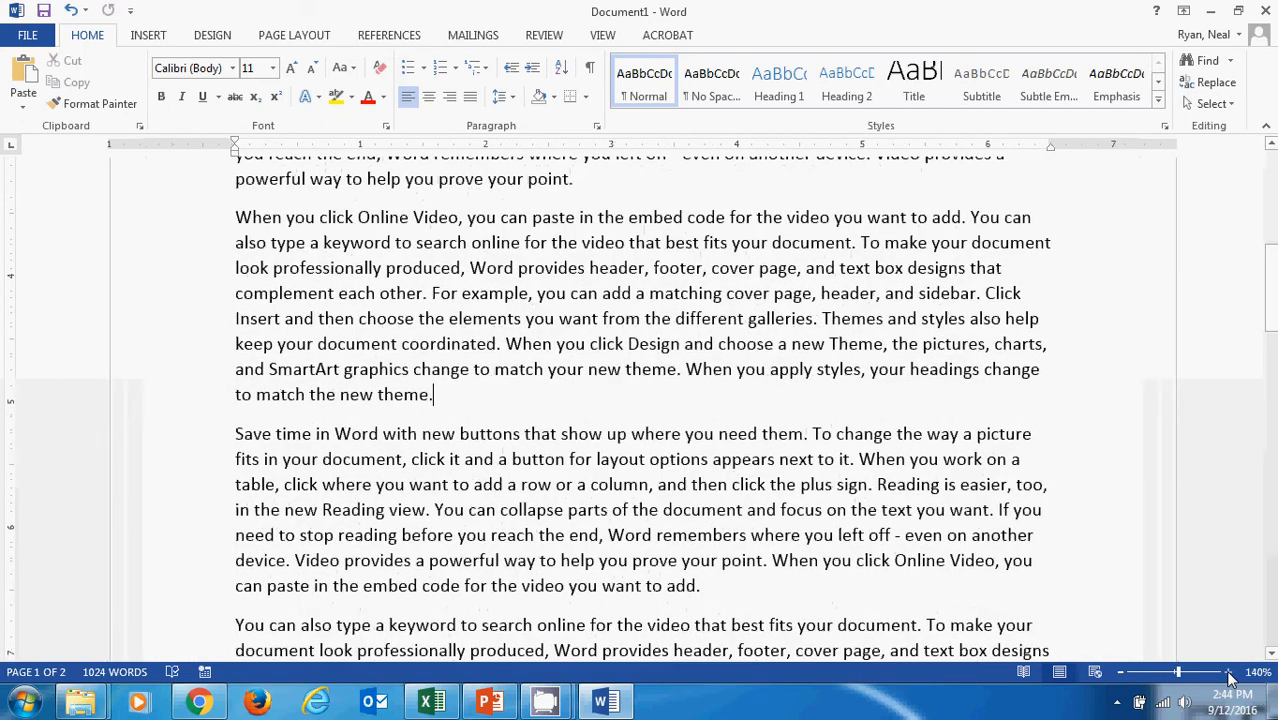
pyautogui.scroll(-1, 1190, 645)
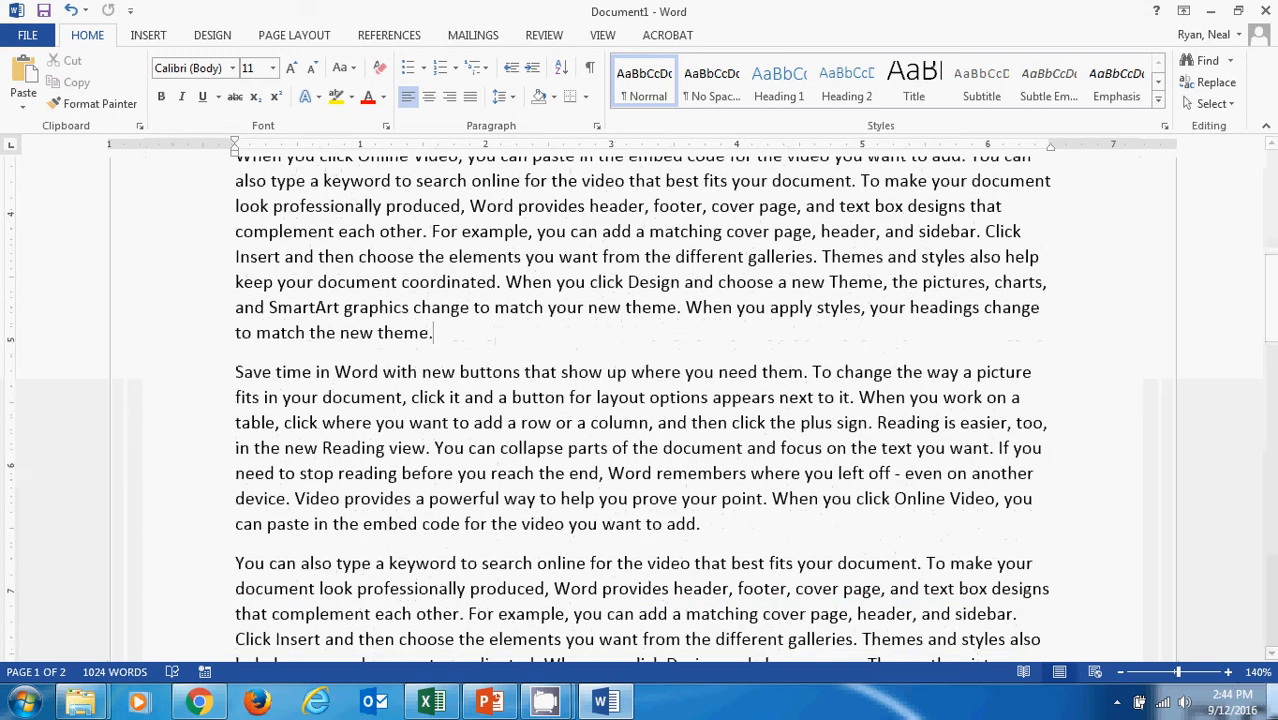
pyautogui.click(1229, 672)
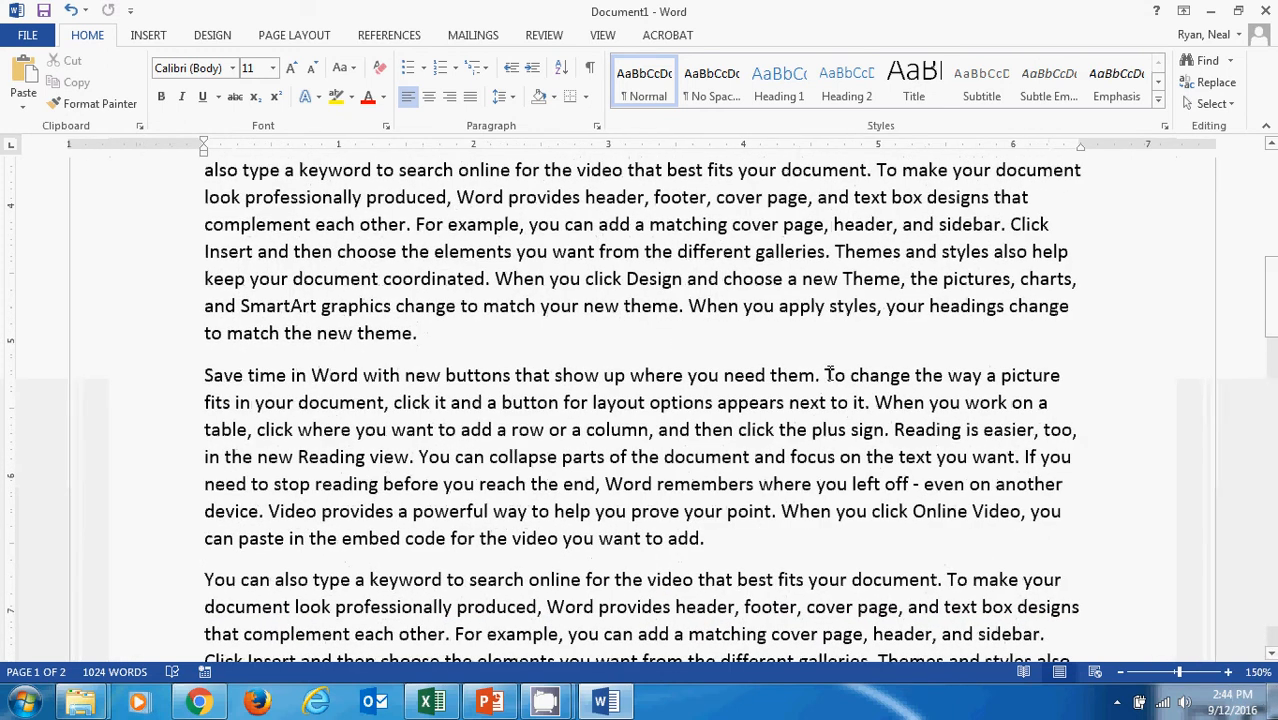
pyautogui.moveTo(826, 375); pyautogui.dragTo(876, 404)
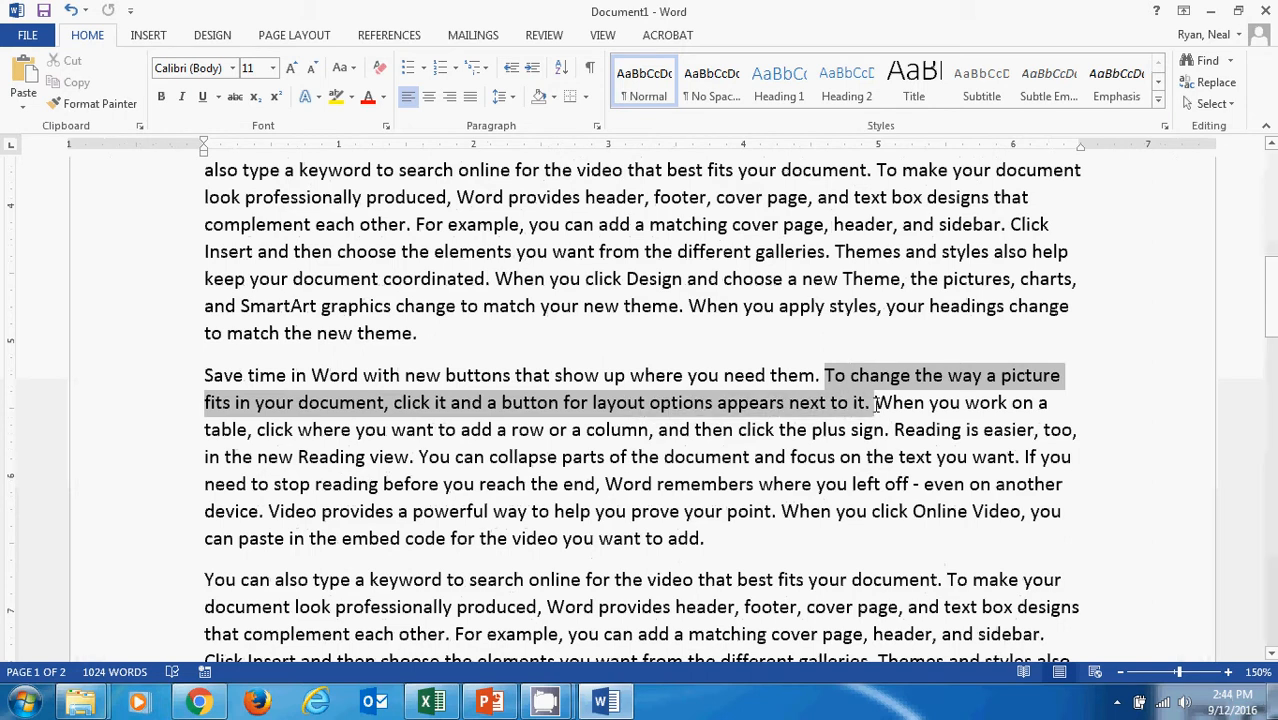
pyautogui.click(833, 375)
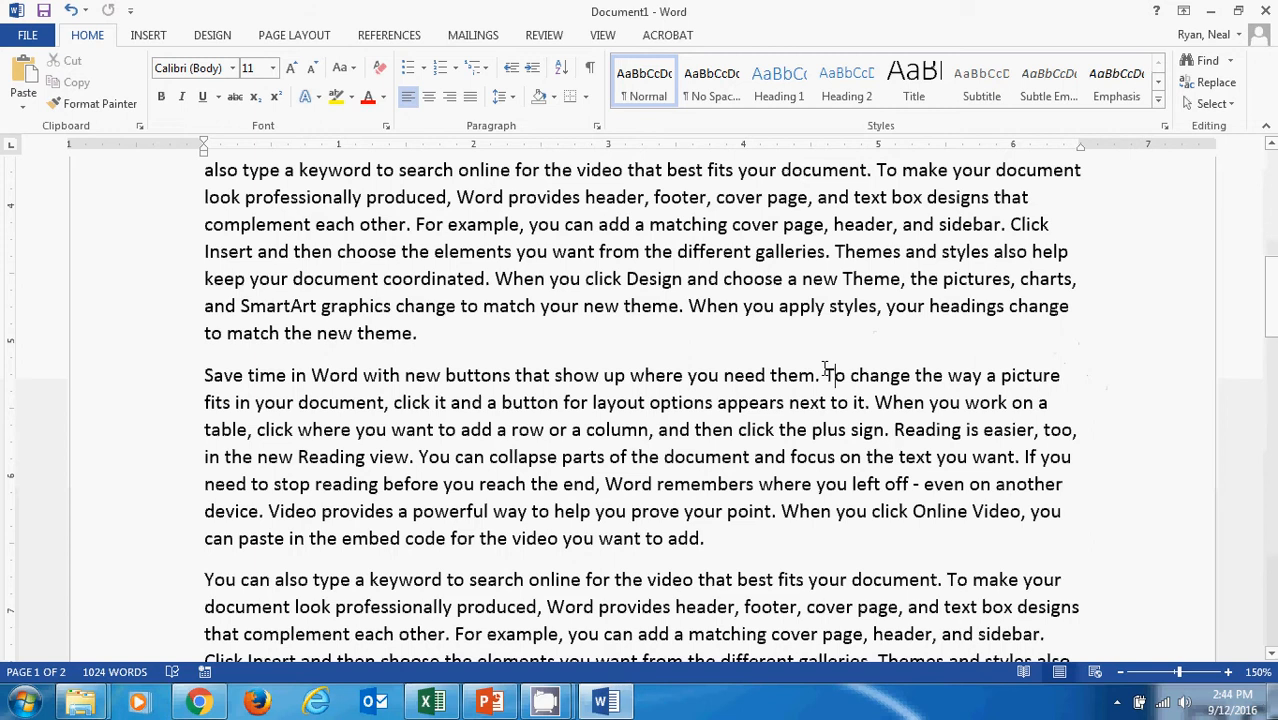
pyautogui.moveTo(826, 372); pyautogui.dragTo(869, 403)
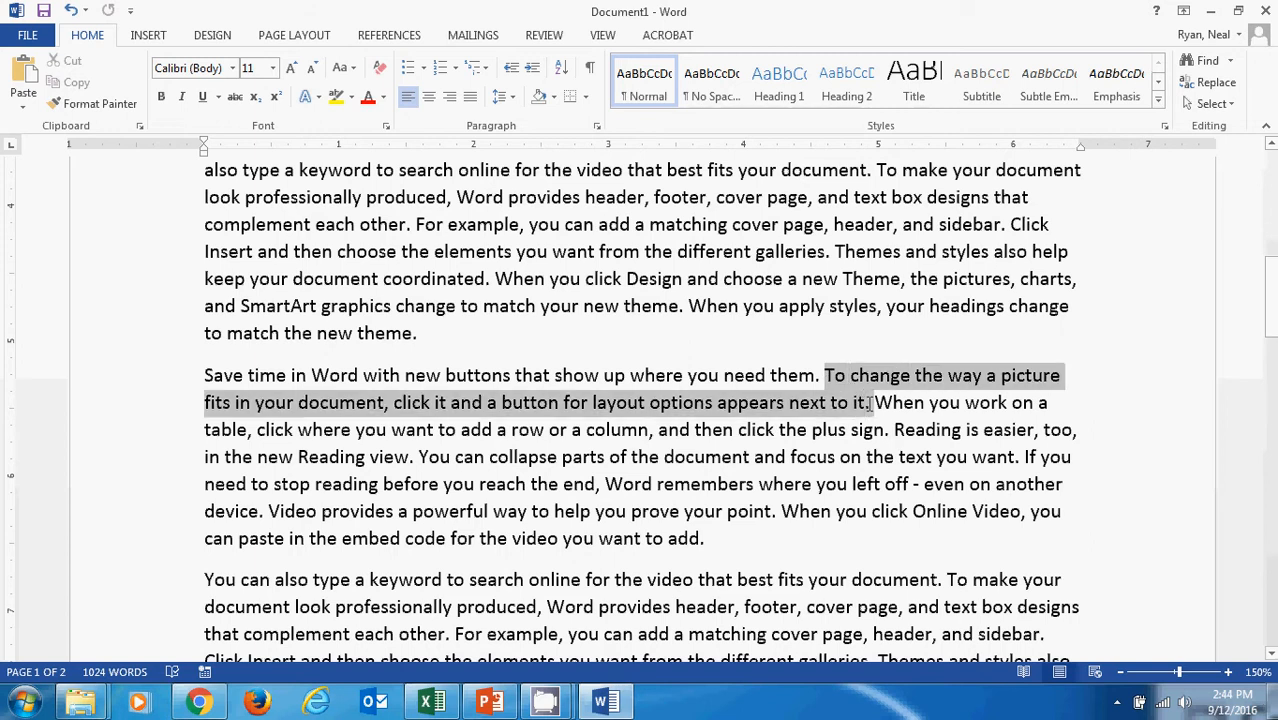
pyautogui.click(848, 340)
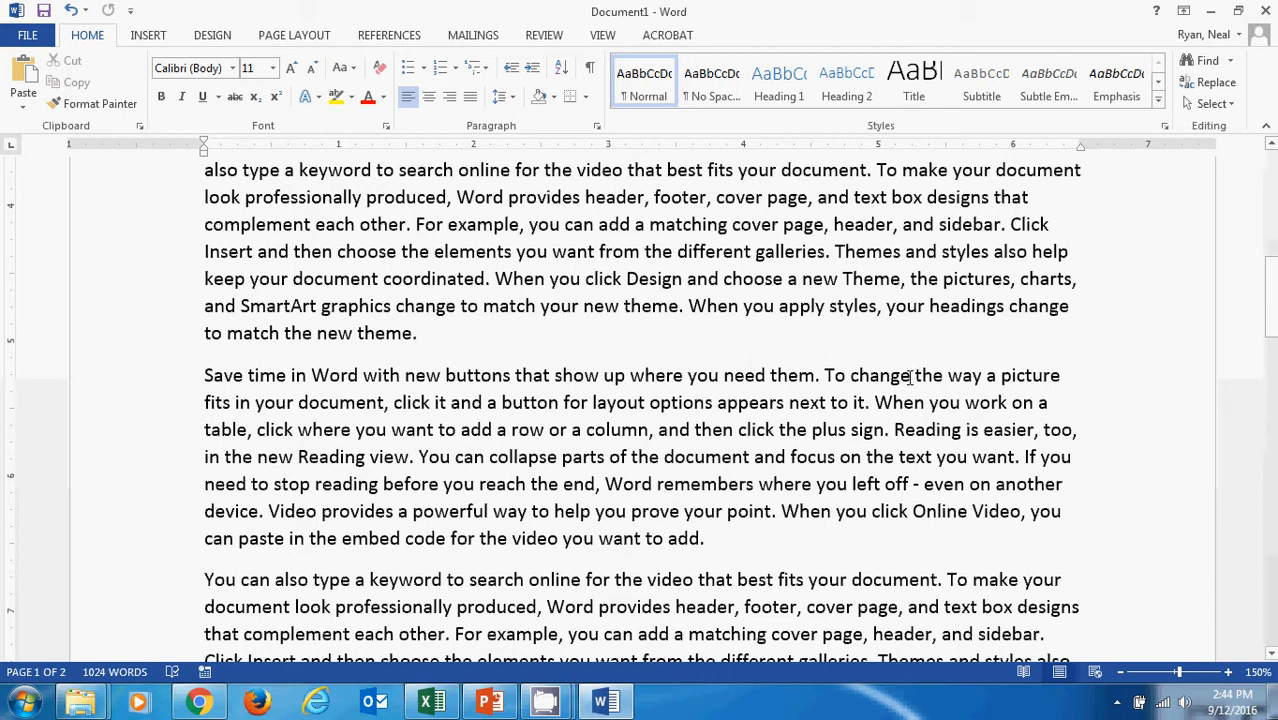
# Select the whole sentence "To change the way a picture…" in one go, do the same for "When you work on a table…", and deselect.
pyautogui.keyDown('ctrl'); pyautogui.click(913, 375); pyautogui.keyUp('ctrl')
pyautogui.click(879, 376)
pyautogui.keyDown('ctrl'); pyautogui.click(960, 376); pyautogui.keyUp('ctrl')
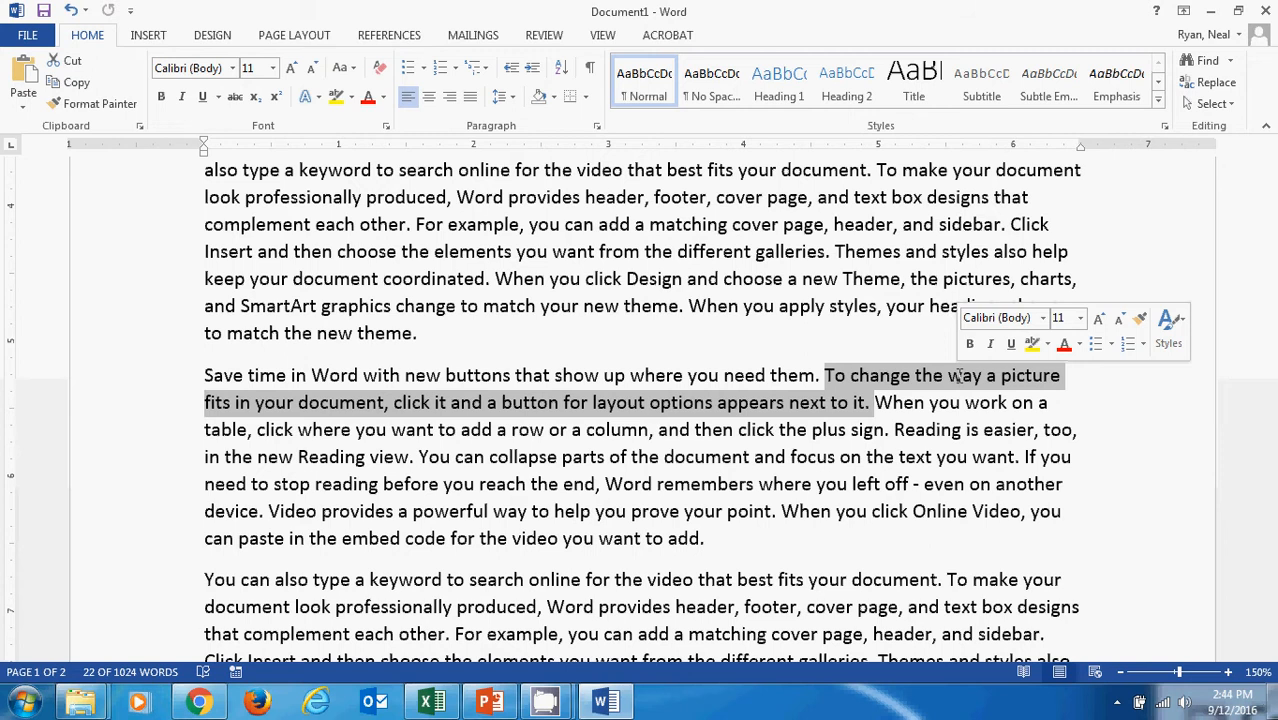
pyautogui.click(878, 376)
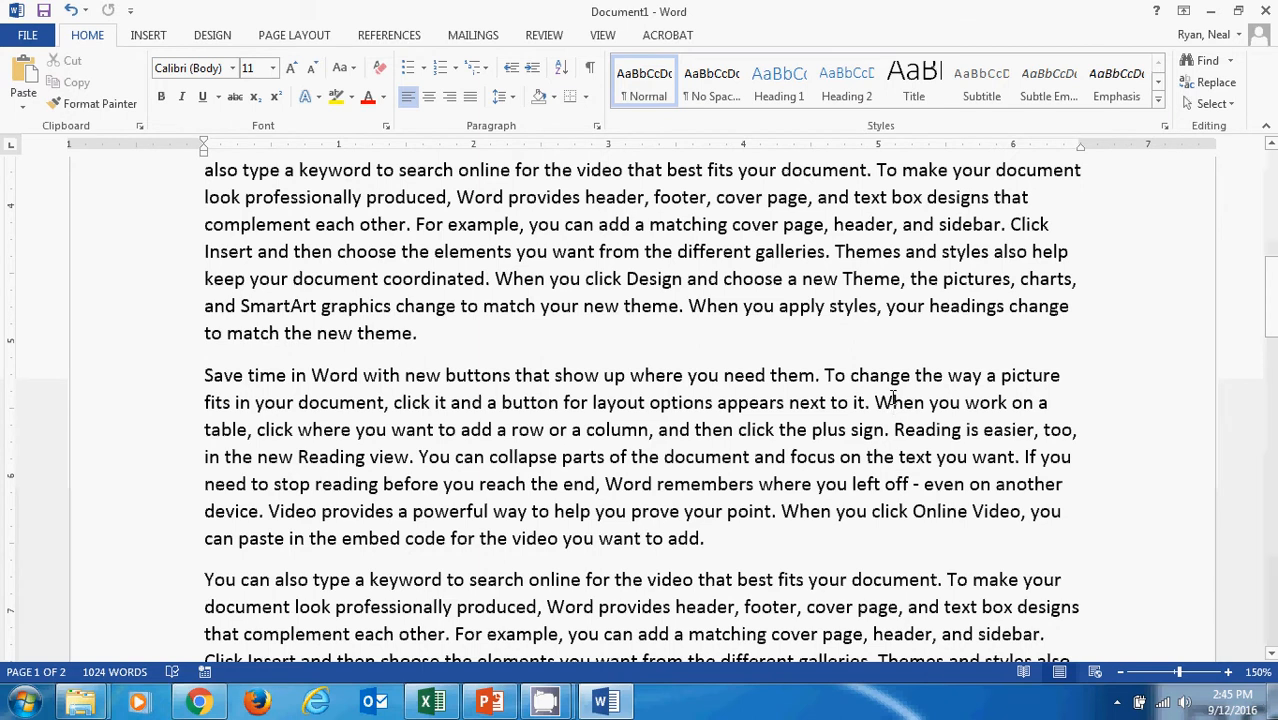
pyautogui.keyDown('ctrl'); pyautogui.click(893, 400); pyautogui.keyUp('ctrl')
pyautogui.click(840, 401)
# Select a continuous run of text in the "Save time in Word" paragraph, from "Word with new buttons" through "parts of the document".
pyautogui.scroll(-1, 285, 418)
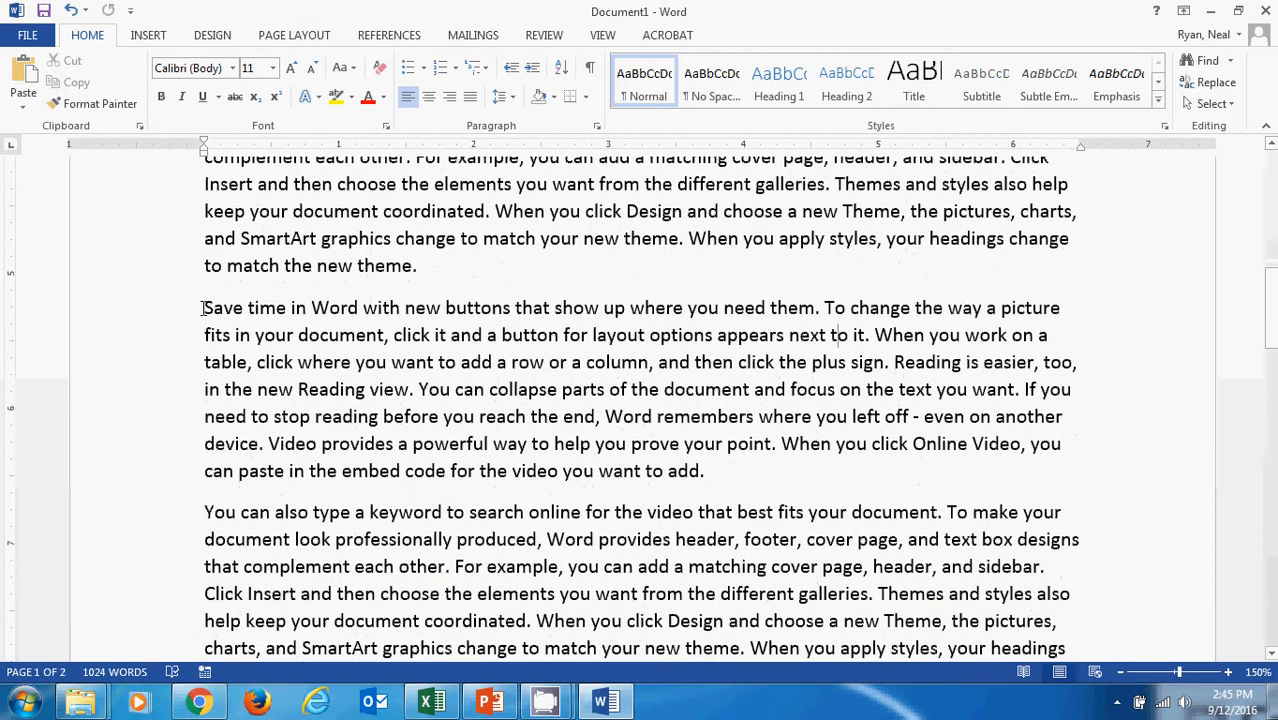
pyautogui.moveTo(204, 308); pyautogui.dragTo(533, 483)
pyautogui.click(556, 392)
pyautogui.moveTo(312, 308); pyautogui.dragTo(732, 312)
pyautogui.moveTo(738, 325); pyautogui.dragTo(749, 403)
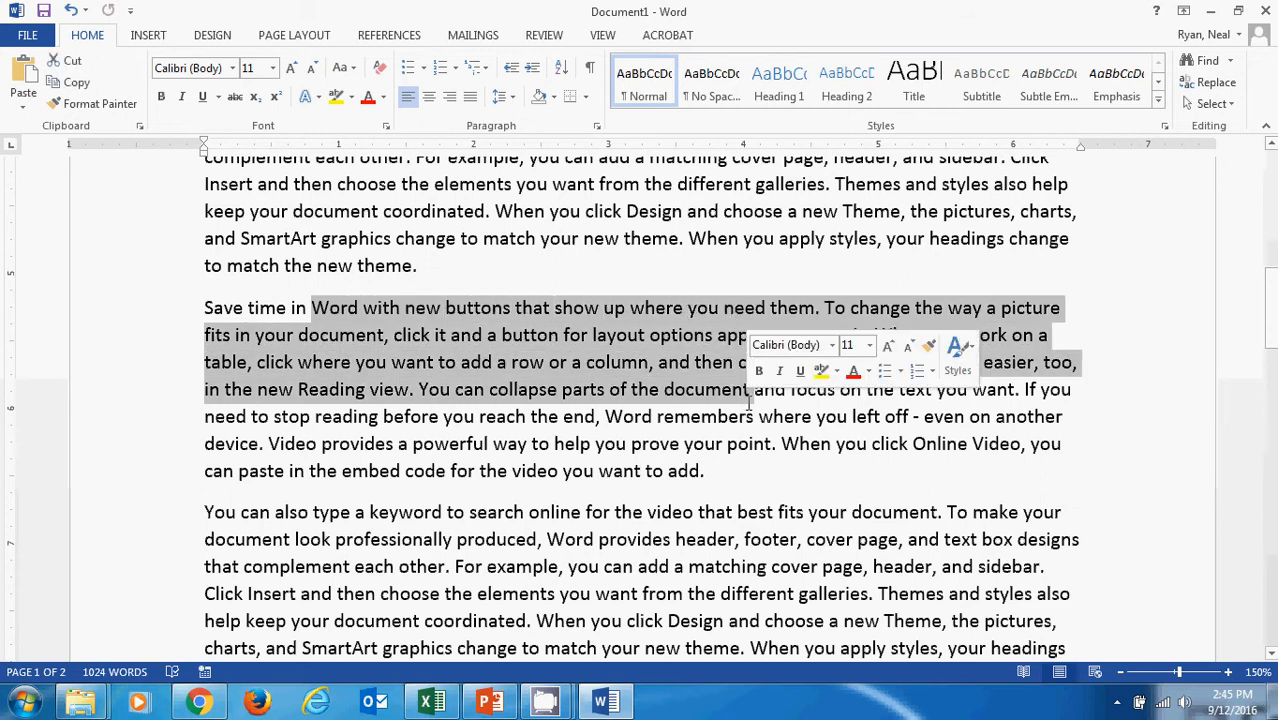
# Clear the selection and select a rectangular block from "Save" across all the paragraph's lines, about as wide as "Save time…that show".
pyautogui.click(660, 390)
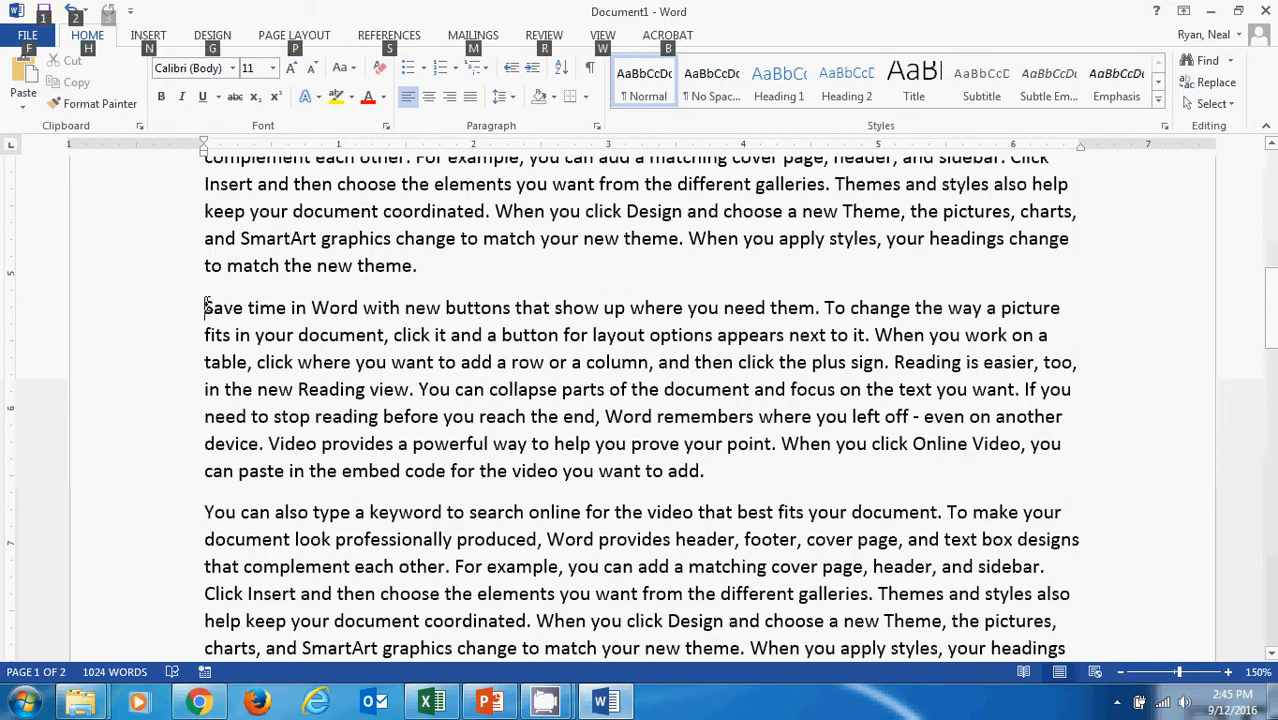
pyautogui.moveTo(206, 305); pyautogui.dragTo(590, 500)
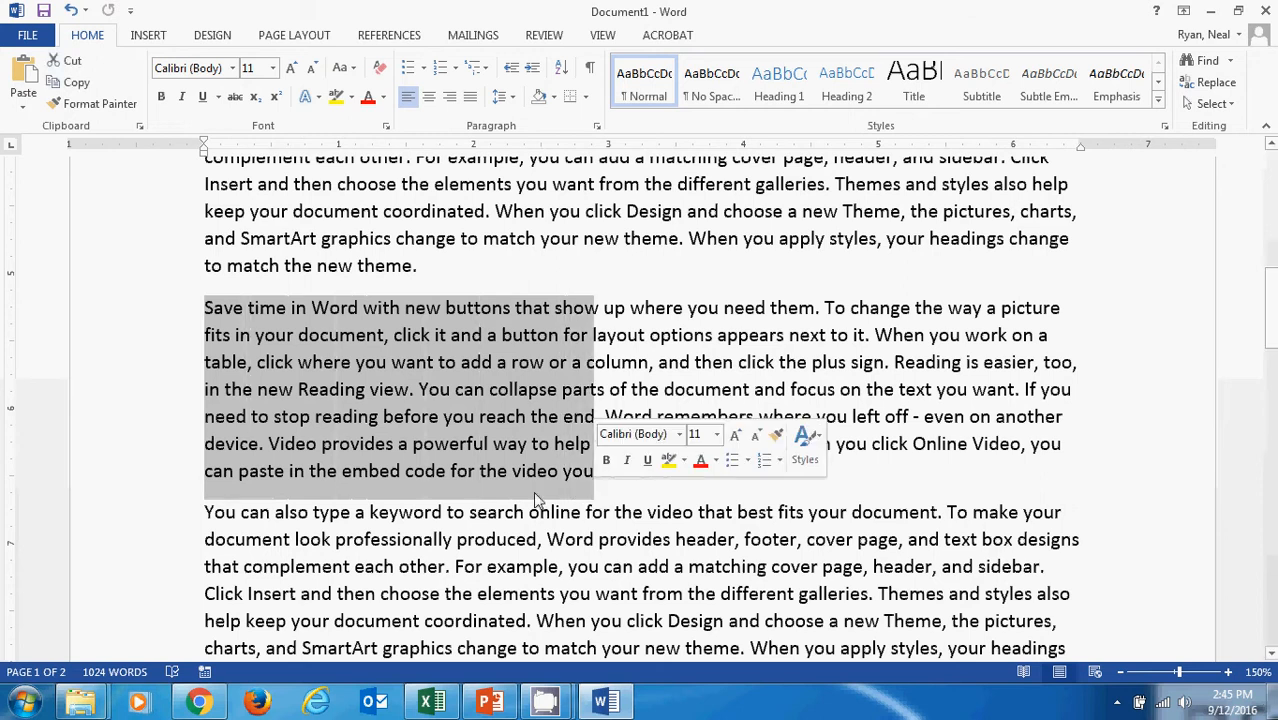
# Replace the selection with a rectangular block from "Save" to "butto" across all lines of the paragraph and color its text red.
pyautogui.click(381, 307)
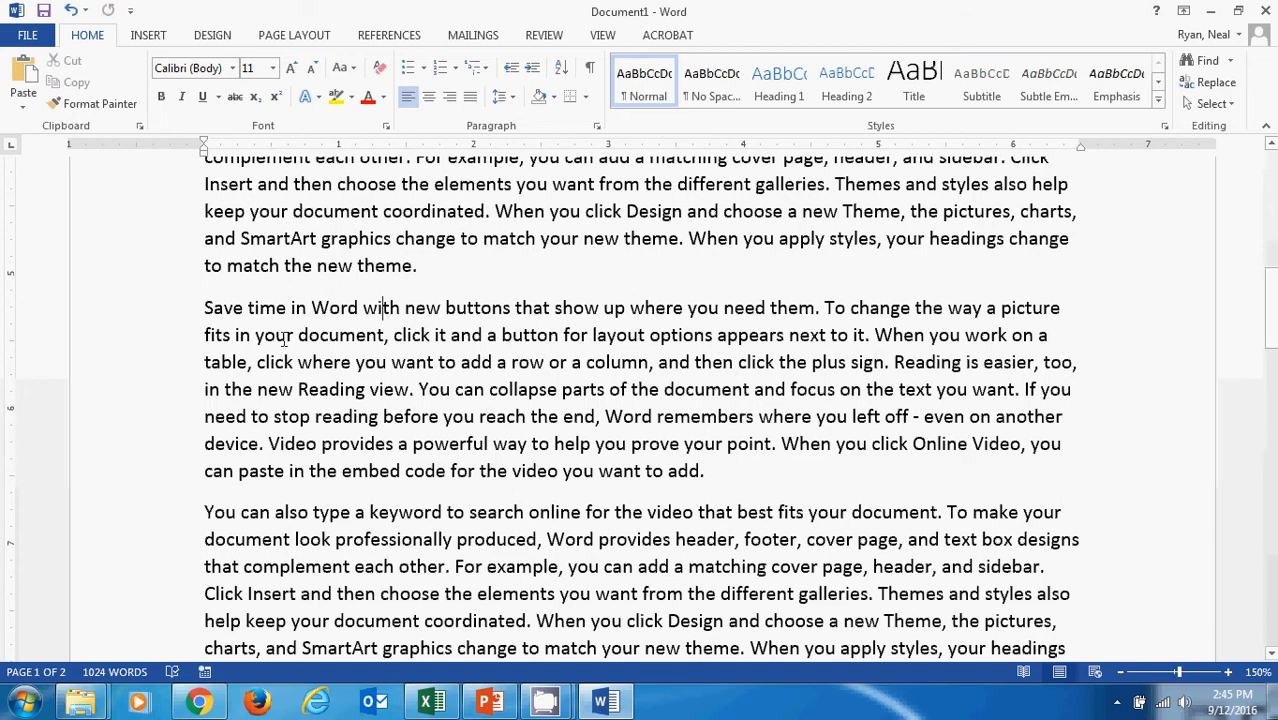
pyautogui.click(206, 312)
pyautogui.moveTo(207, 310); pyautogui.dragTo(489, 482)
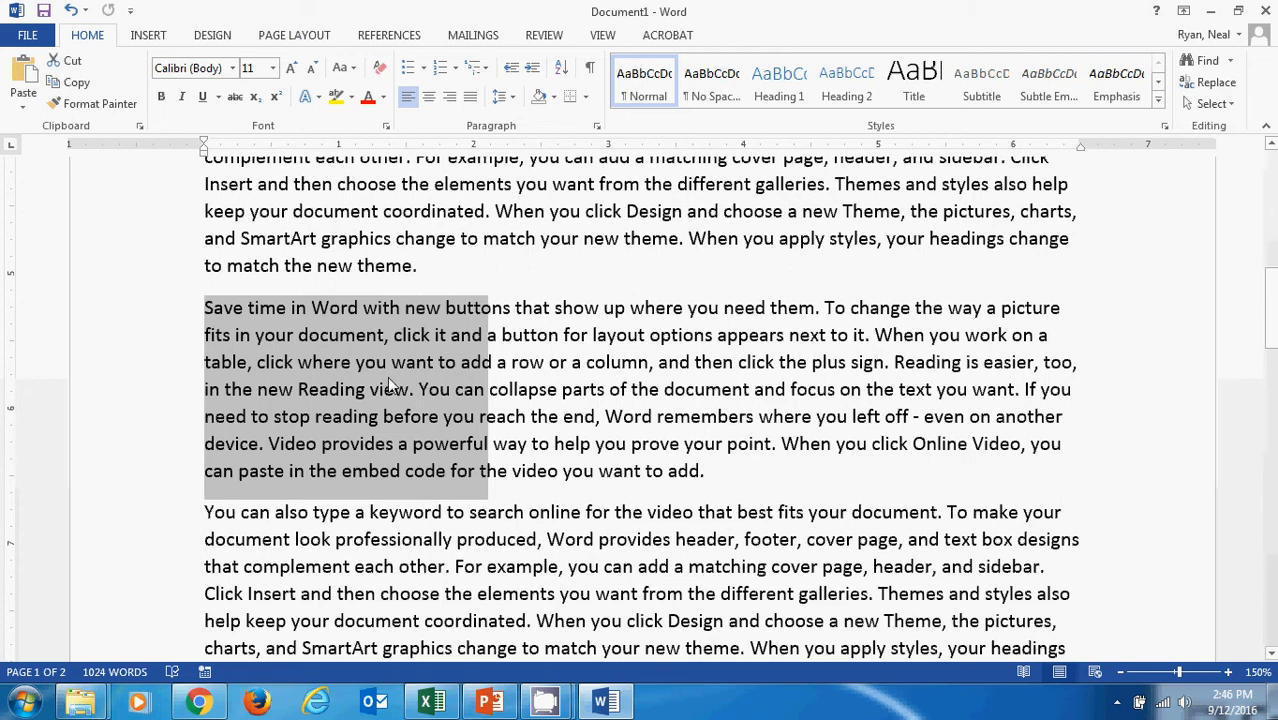
pyautogui.click(383, 98)
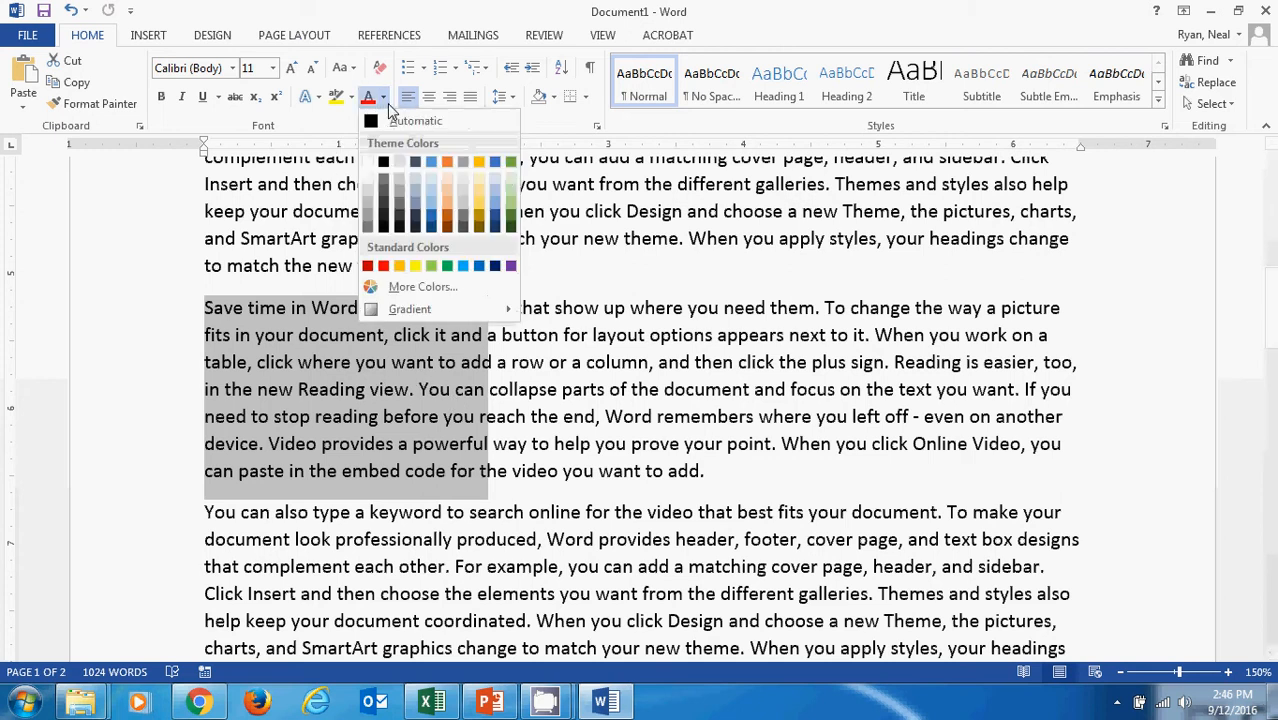
pyautogui.click(387, 265)
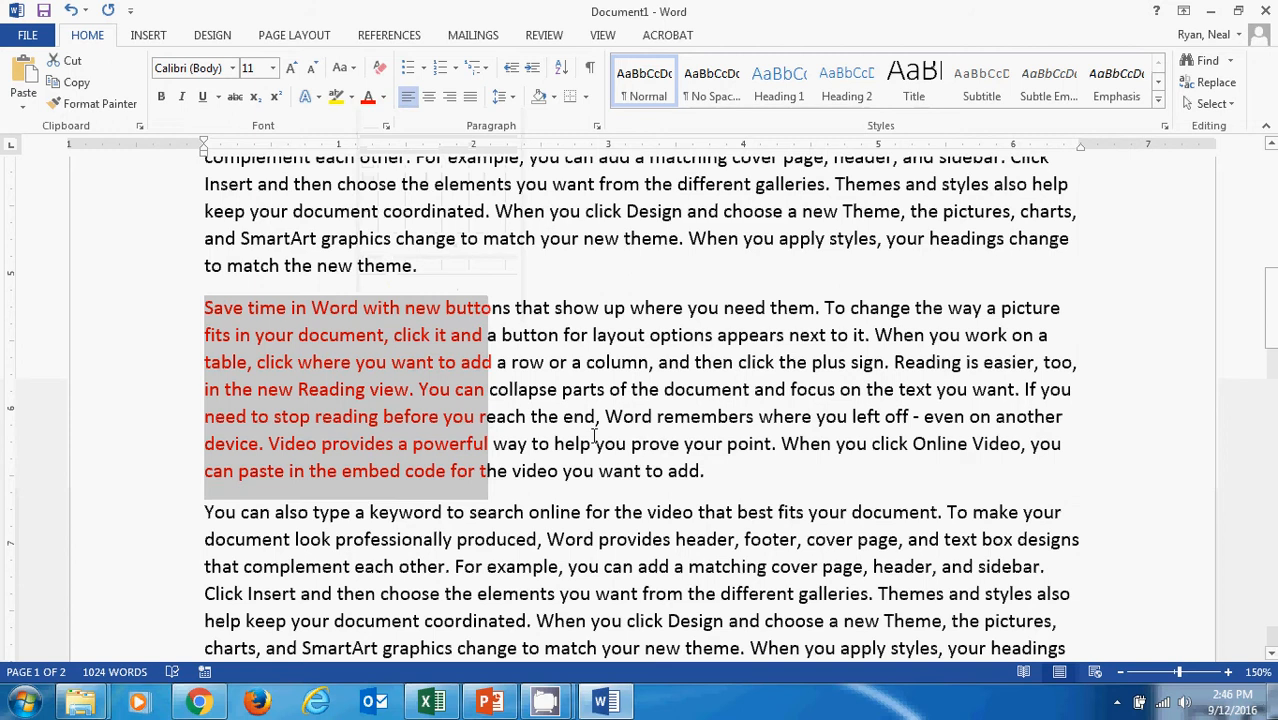
# Select the rectangular block beside the red text, about as wide as "ns that show up where you need th", and color it yellow.
pyautogui.click(491, 302)
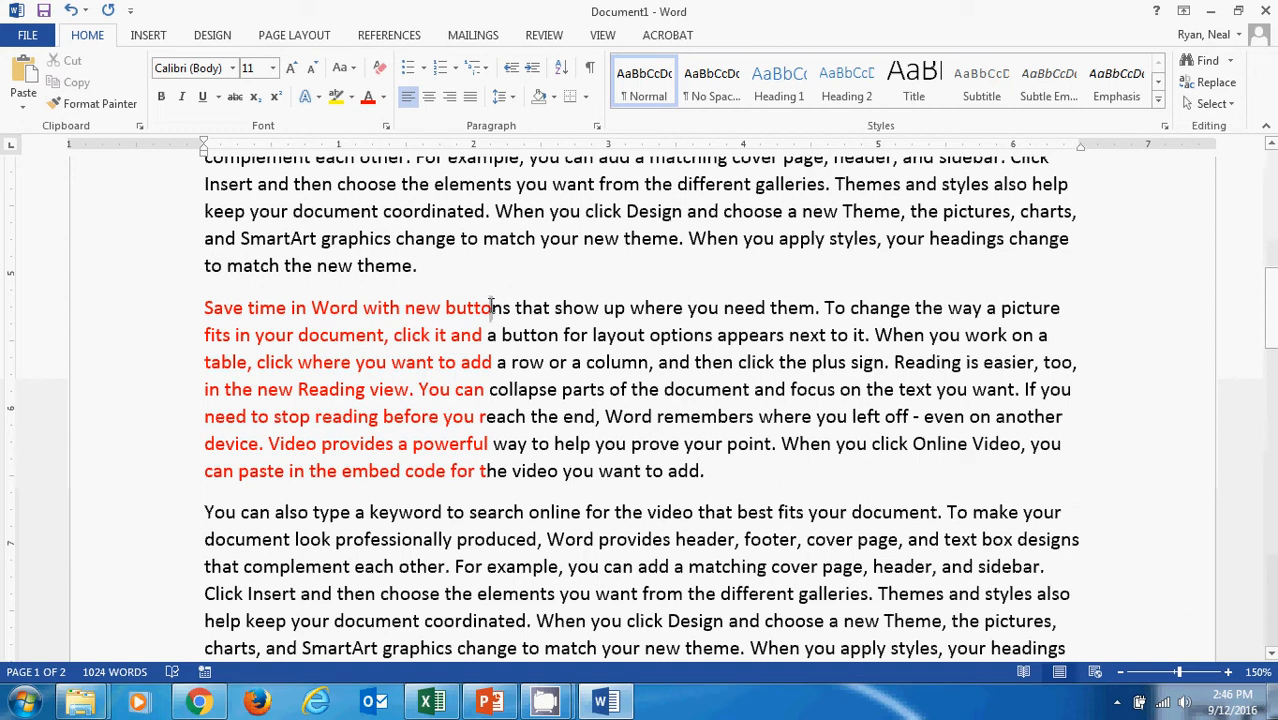
pyautogui.moveTo(491, 305); pyautogui.dragTo(785, 483)
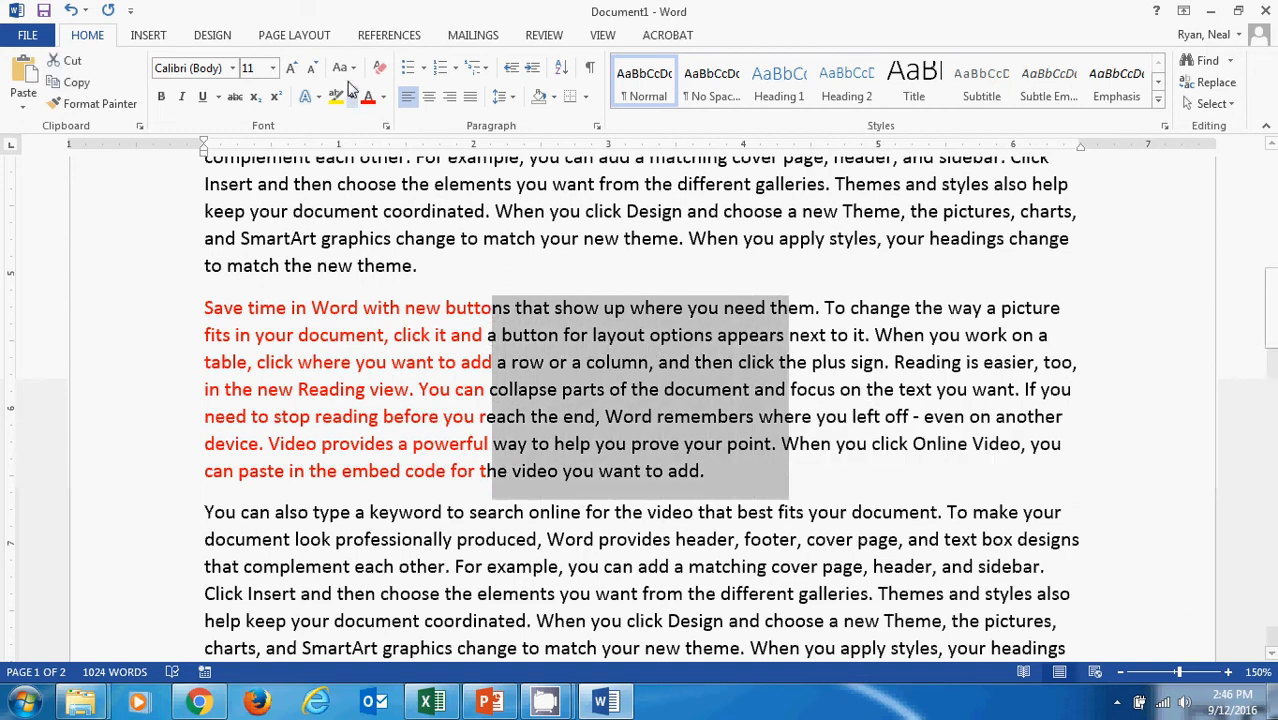
pyautogui.click(383, 97)
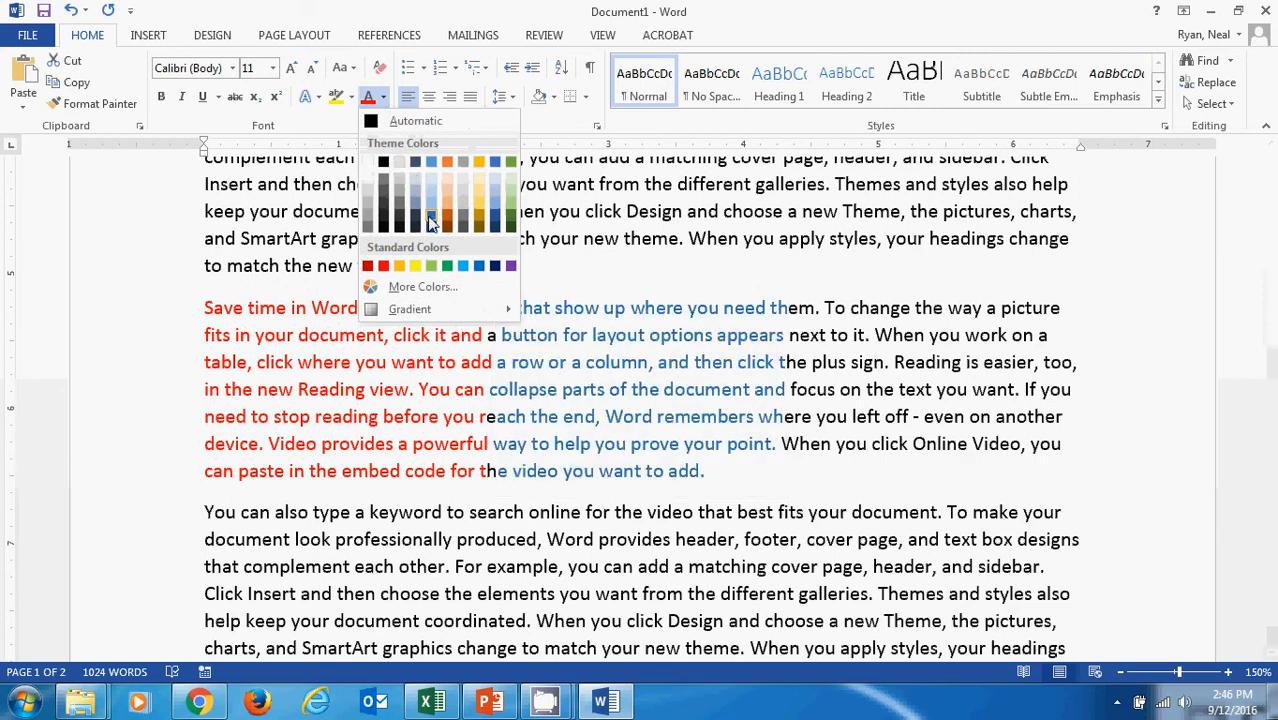
pyautogui.click(415, 268)
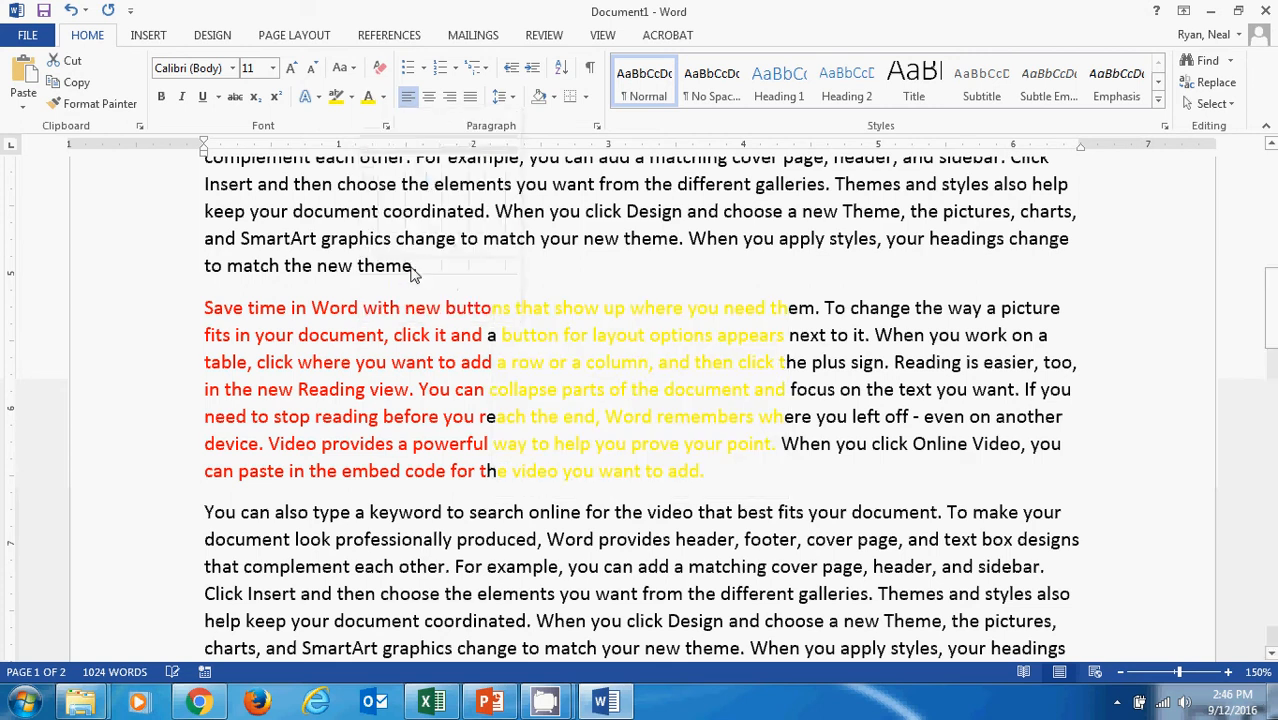
# Select the remaining rectangular block from "em. To change" to the line ends, color it dark blue, and deselect.
pyautogui.moveTo(771, 310); pyautogui.dragTo(792, 357)
pyautogui.click(787, 304)
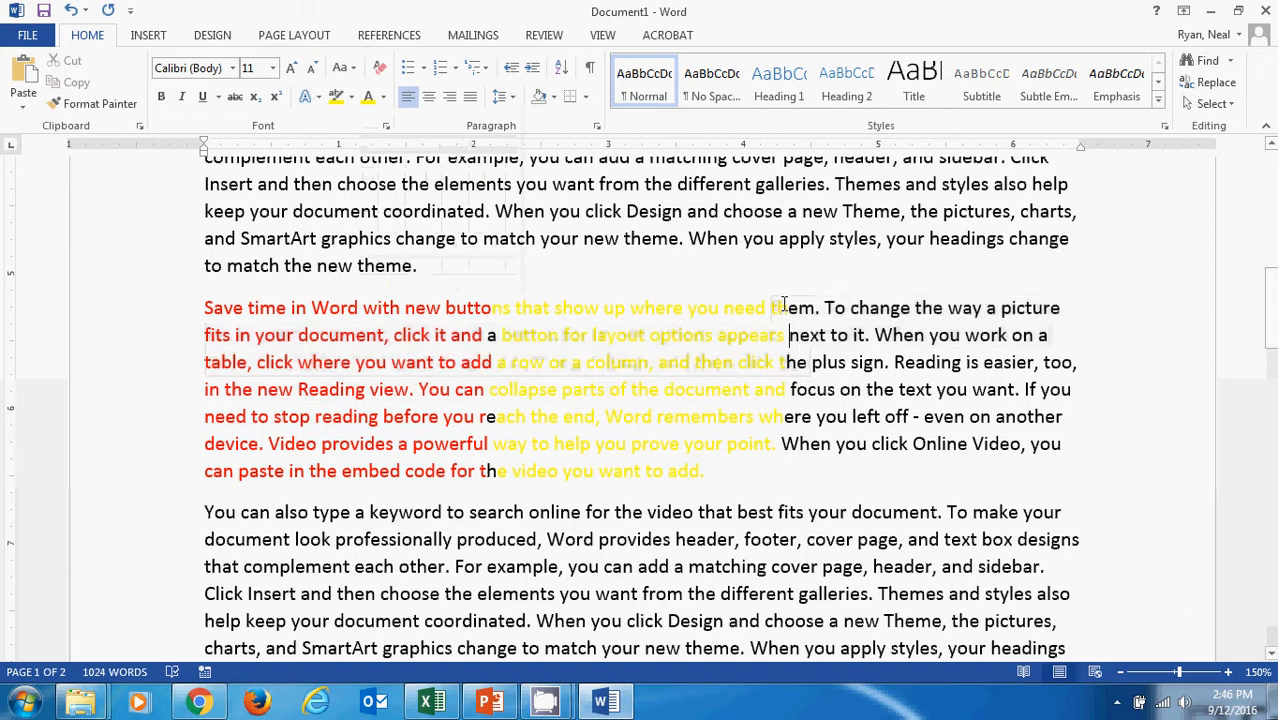
pyautogui.moveTo(790, 303); pyautogui.dragTo(1082, 466)
pyautogui.click(383, 97)
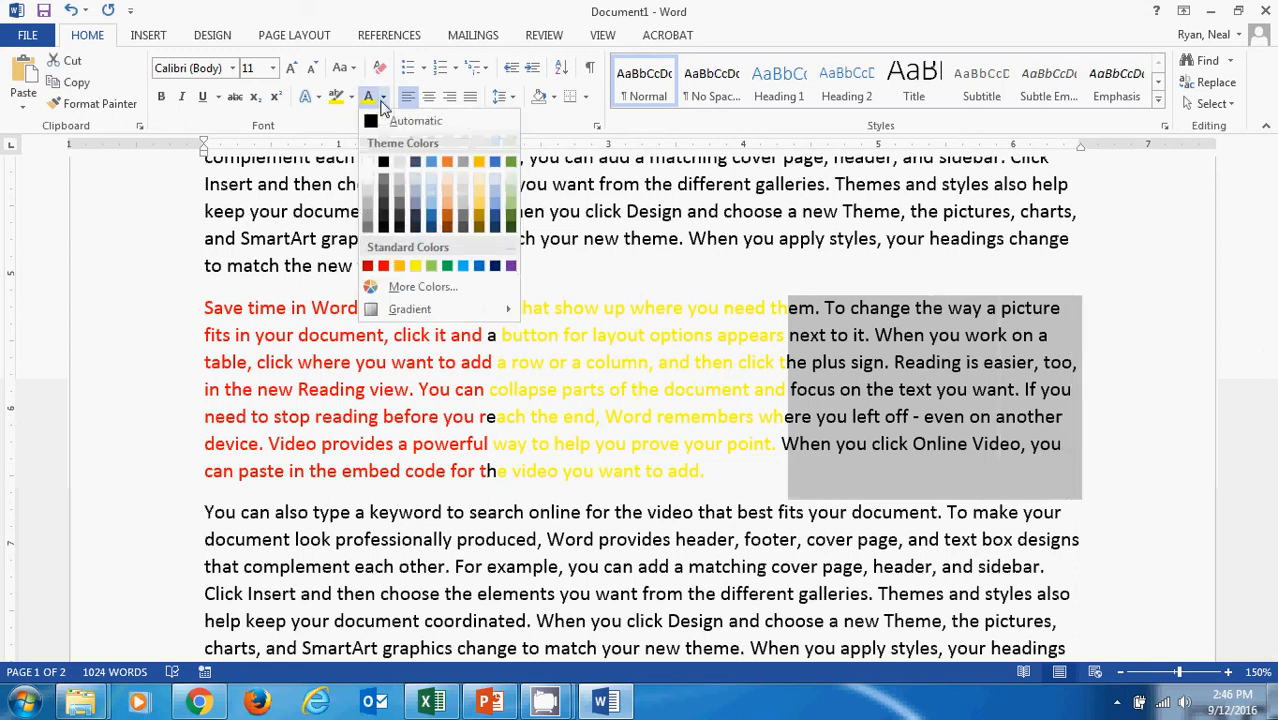
pyautogui.click(497, 268)
pyautogui.click(447, 337)
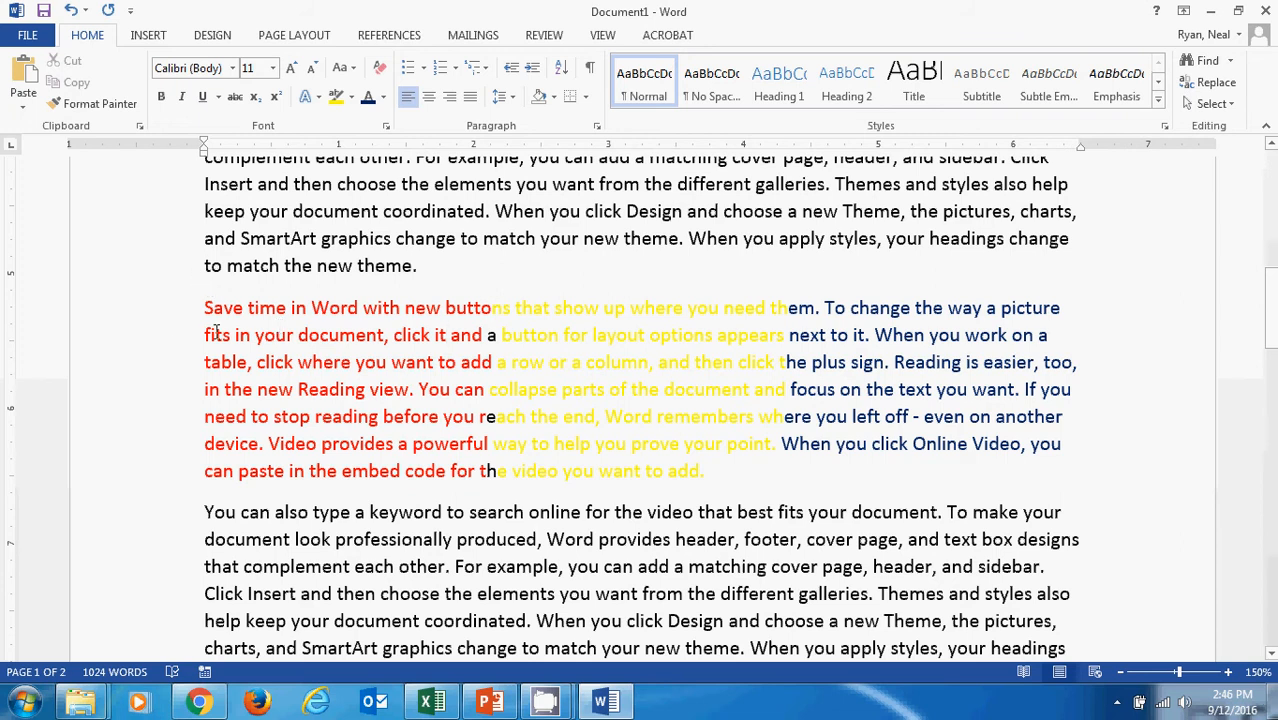
# Select the whole multicolored paragraph from the margin, deselect it, and select it again from within its text.
pyautogui.doubleClick(172, 348)
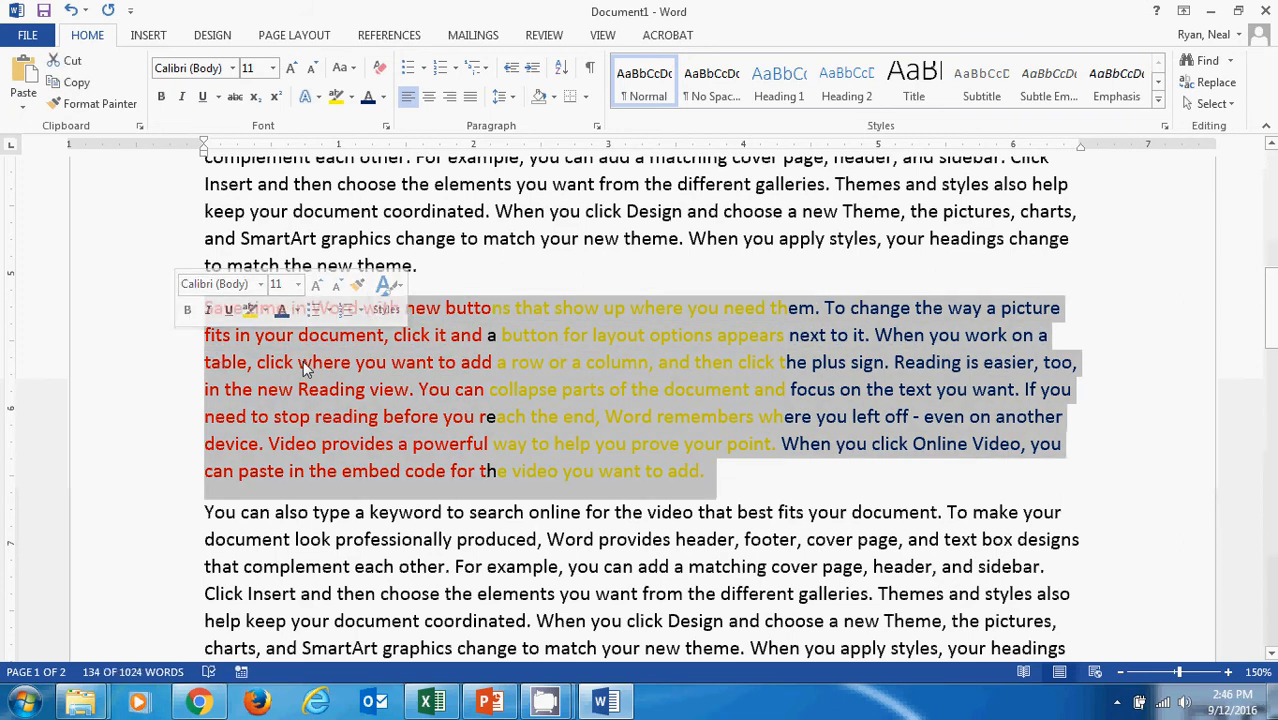
pyautogui.click(312, 367)
pyautogui.tripleClick(322, 367)
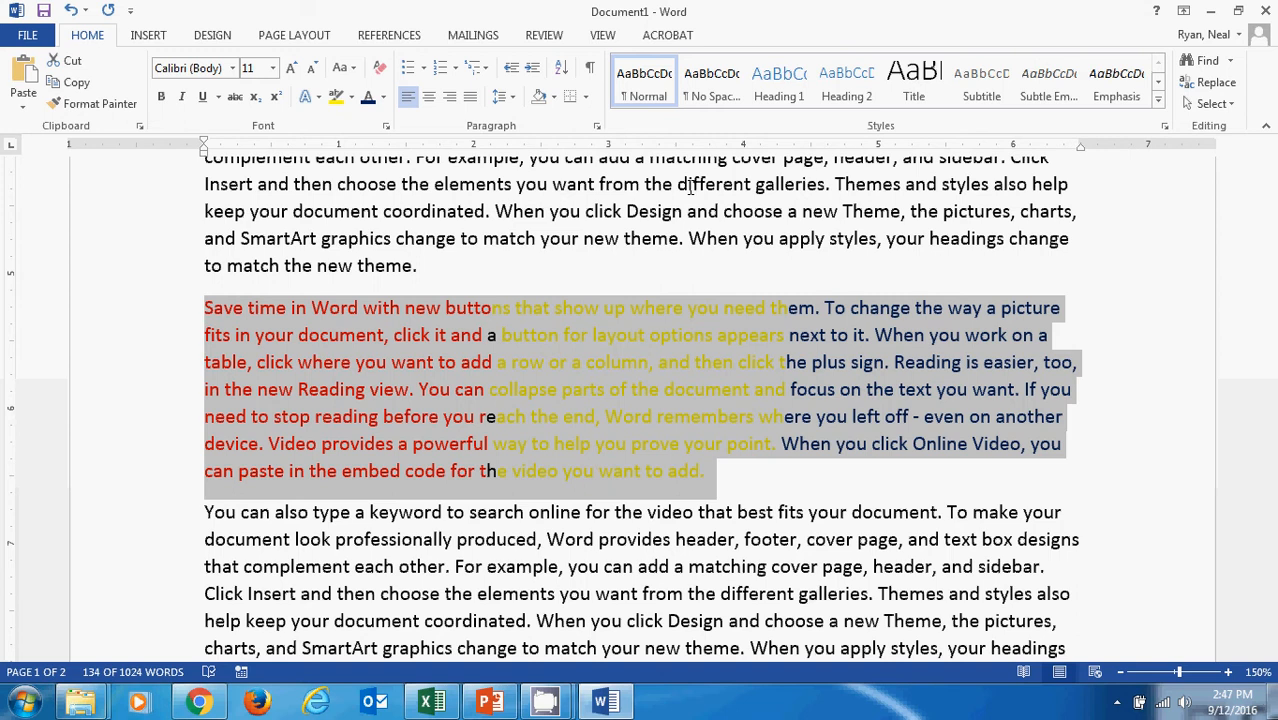
# Raise the selected paragraph's font size one point at a time to 13, and bring it back to 11.
pyautogui.hotkey('ctrl', ']')
pyautogui.hotkey('ctrl', ']')
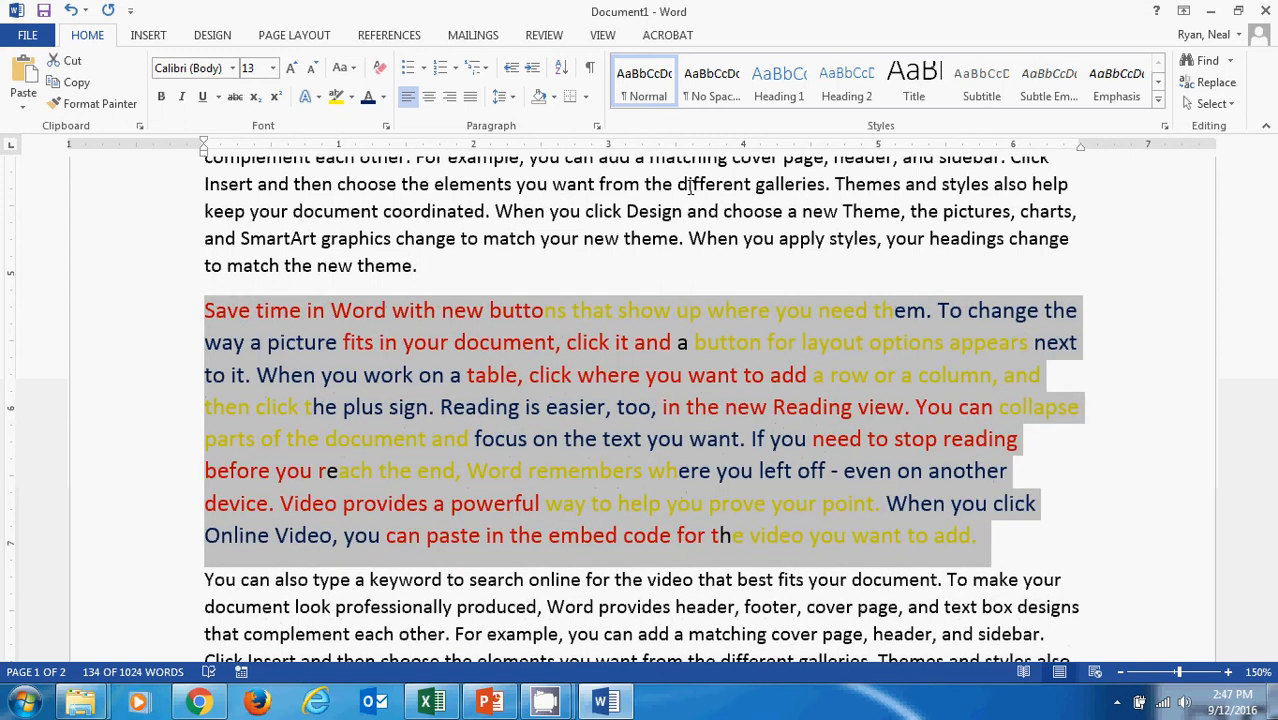
pyautogui.hotkey('ctrl', '[')
pyautogui.hotkey('ctrl', '[')
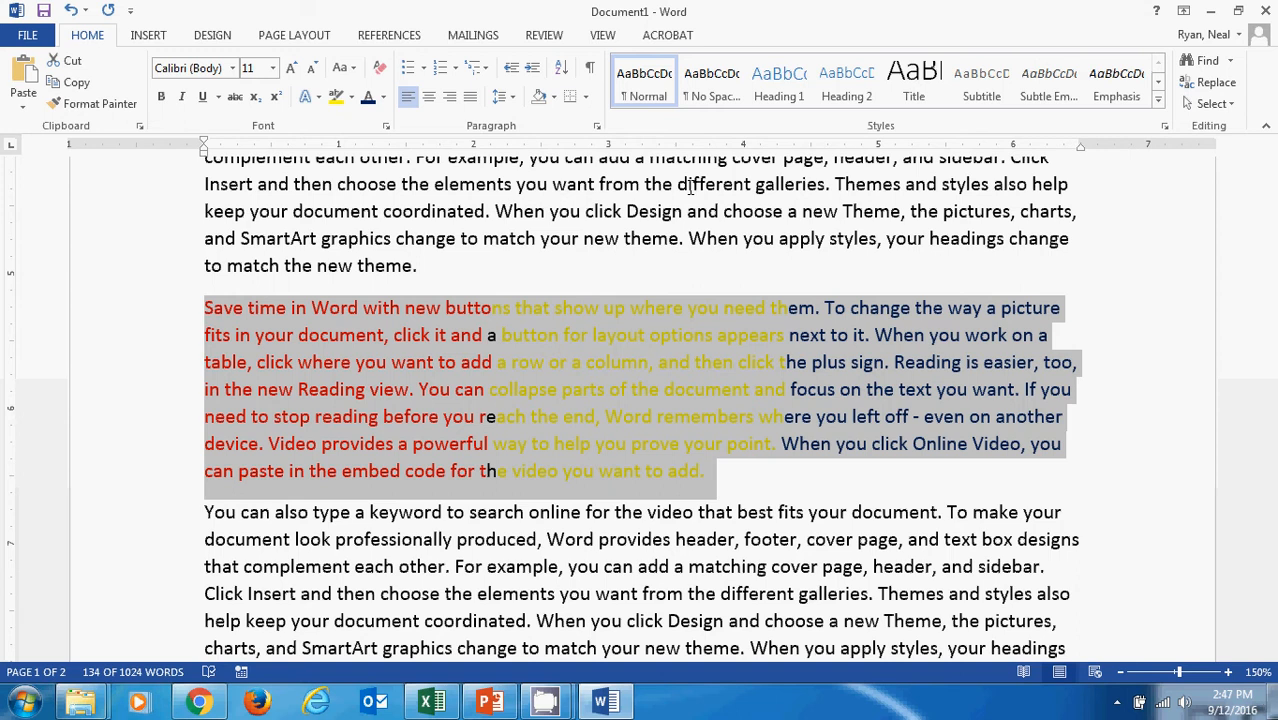
# Enlarge the selected paragraph's font size in steps through 12, 13 and 28 up to 48.
pyautogui.hotkey('ctrl', 'shift', '.')
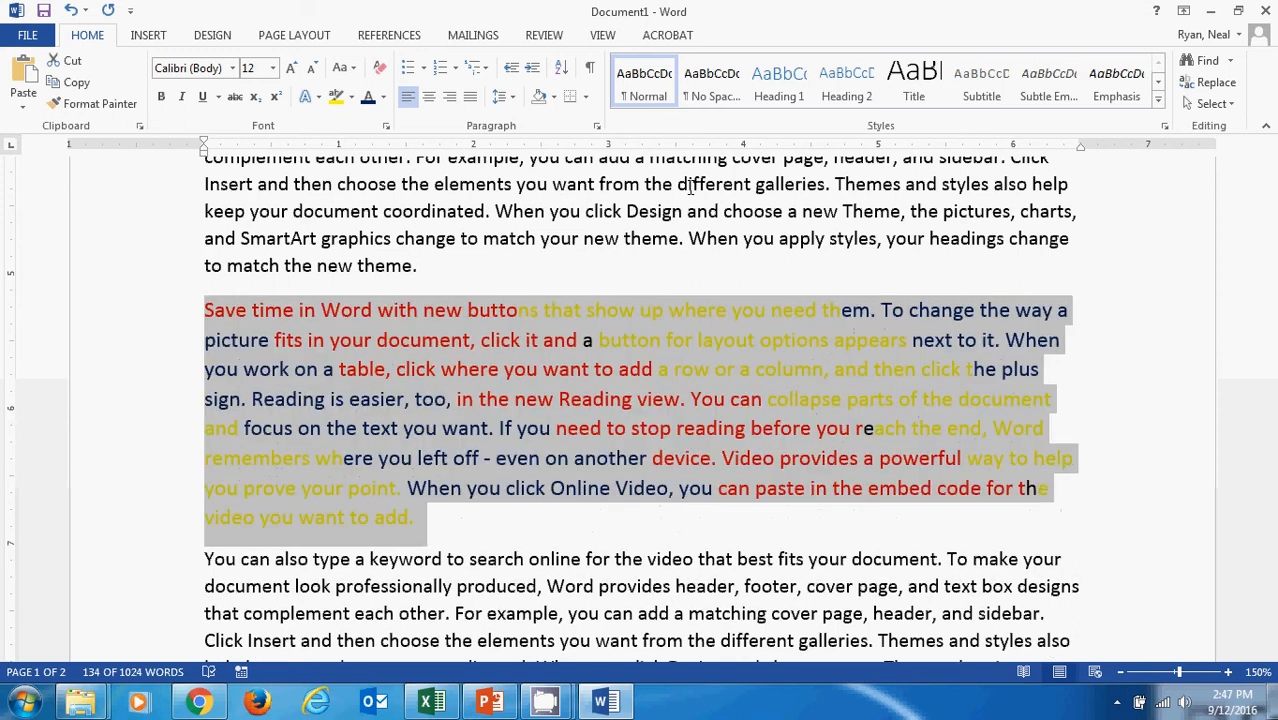
pyautogui.hotkey('ctrl', ']')
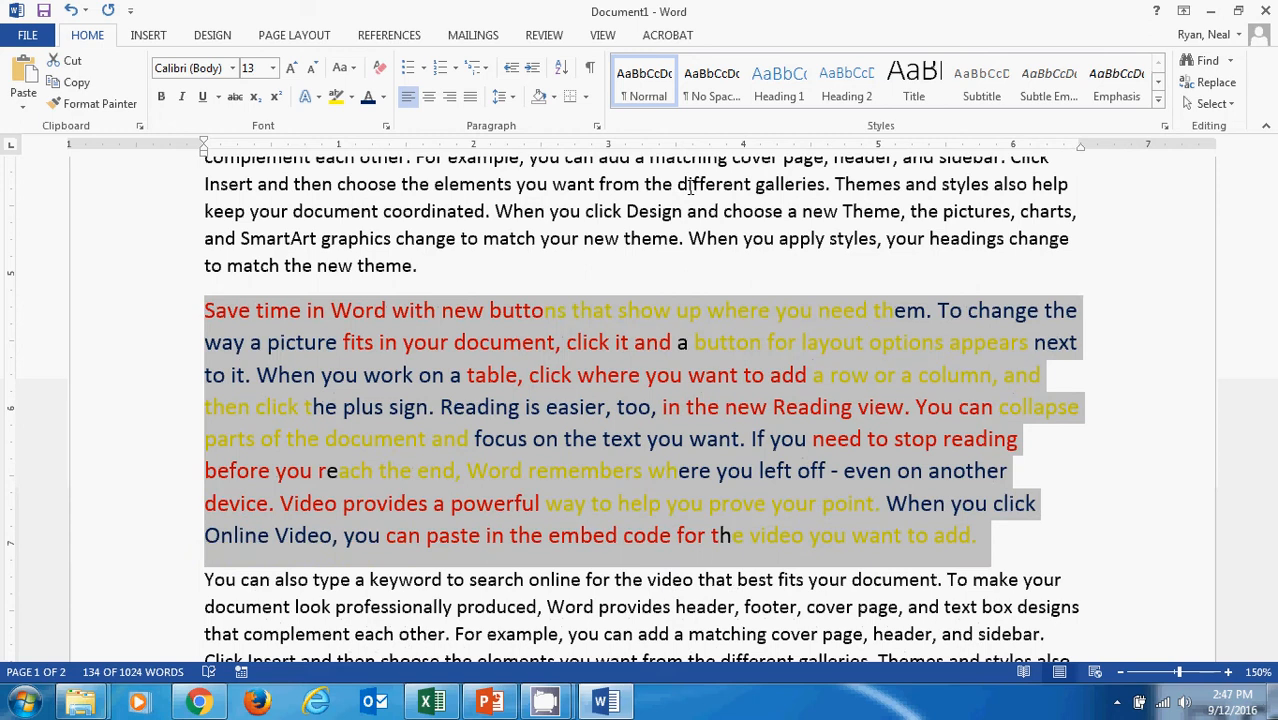
pyautogui.hotkey('ctrl', ']')
pyautogui.hotkey('ctrl', ']')
pyautogui.hotkey('ctrl', ']')
pyautogui.hotkey('ctrl', ']')
pyautogui.hotkey('ctrl', ']')
pyautogui.hotkey('ctrl', ']')
pyautogui.hotkey('ctrl', ']')
pyautogui.hotkey('ctrl', ']')
pyautogui.hotkey('ctrl', ']')
pyautogui.hotkey('ctrl', ']')
pyautogui.hotkey('ctrl', ']')
pyautogui.hotkey('ctrl', ']')
pyautogui.hotkey('ctrl', ']')
pyautogui.hotkey('ctrl', ']')
pyautogui.hotkey('ctrl', ']')
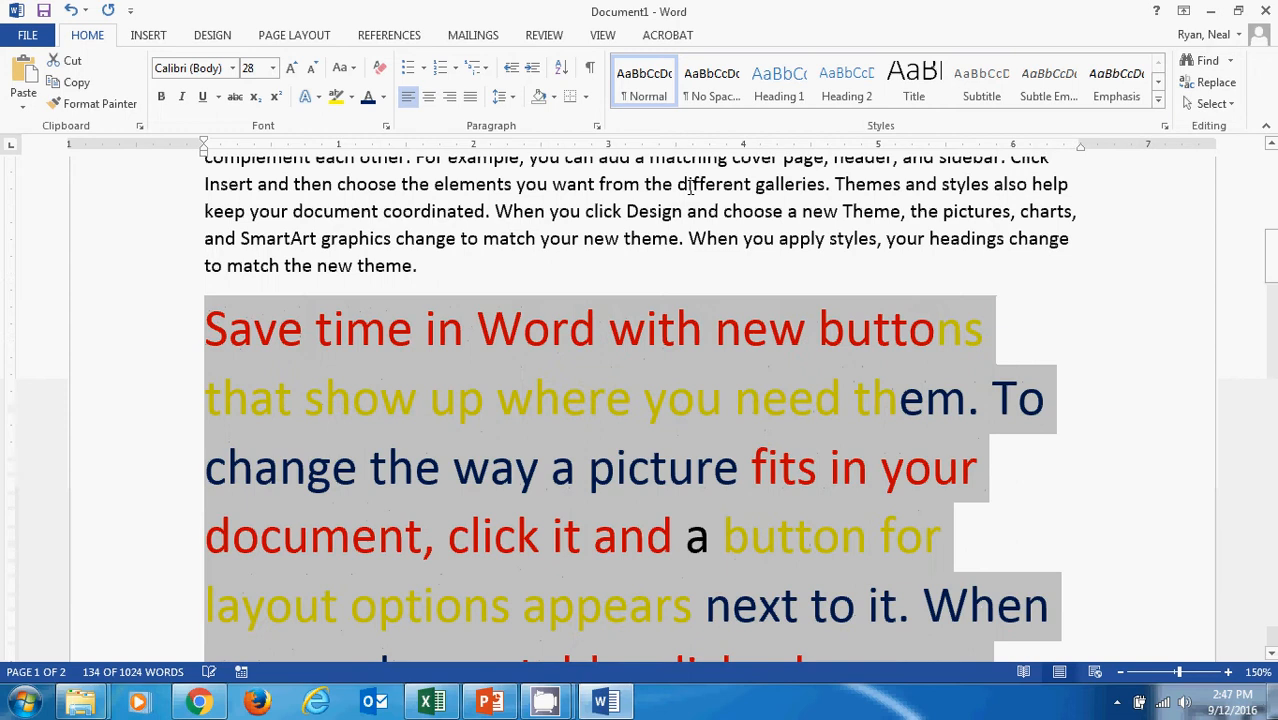
pyautogui.hotkey('ctrl', ']')
pyautogui.hotkey('ctrl', ']')
pyautogui.hotkey('ctrl', ']')
pyautogui.hotkey('ctrl', ']')
pyautogui.hotkey('ctrl', ']')
pyautogui.hotkey('ctrl', ']')
pyautogui.hotkey('ctrl', ']')
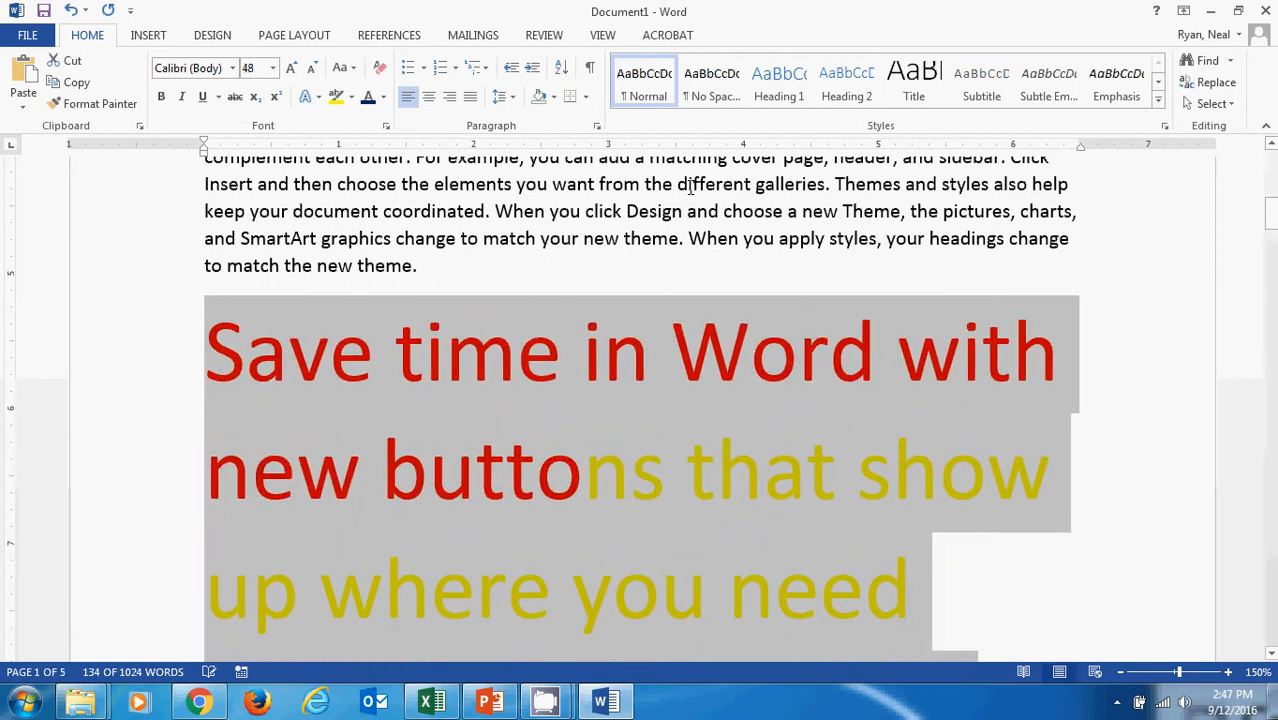
# Shrink the selected paragraph's font size in steps down to 5.
pyautogui.hotkey('ctrl', '[')
pyautogui.hotkey('ctrl', '[')
pyautogui.hotkey('ctrl', '[')
pyautogui.hotkey('ctrl', '[')
pyautogui.hotkey('ctrl', '[')
pyautogui.hotkey('ctrl', '[')
pyautogui.hotkey('ctrl', '[')
pyautogui.hotkey('ctrl', '[')
pyautogui.hotkey('ctrl', '[')
pyautogui.hotkey('ctrl', '[')
pyautogui.hotkey('ctrl', '[')
pyautogui.hotkey('ctrl', '[')
pyautogui.hotkey('ctrl', '[')
pyautogui.hotkey('ctrl', '[')
pyautogui.hotkey('ctrl', '[')
pyautogui.hotkey('ctrl', '[')
pyautogui.hotkey('ctrl', '[')
pyautogui.hotkey('ctrl', '[')
pyautogui.hotkey('ctrl', '[')
pyautogui.hotkey('ctrl', '[')
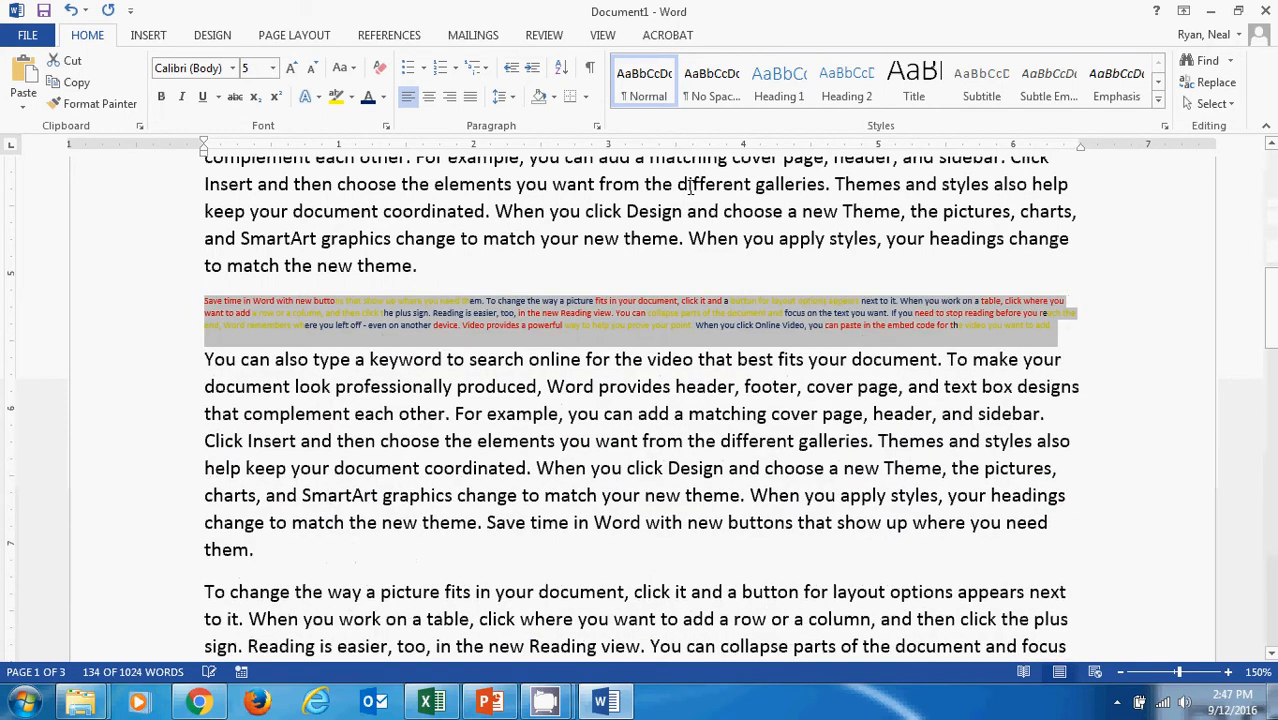
# Increase the selected paragraph's font size one point at a time until it is 10.
pyautogui.hotkey('ctrl', ']')
pyautogui.hotkey('ctrl', ']')
pyautogui.hotkey('ctrl', ']')
pyautogui.hotkey('ctrl', ']')
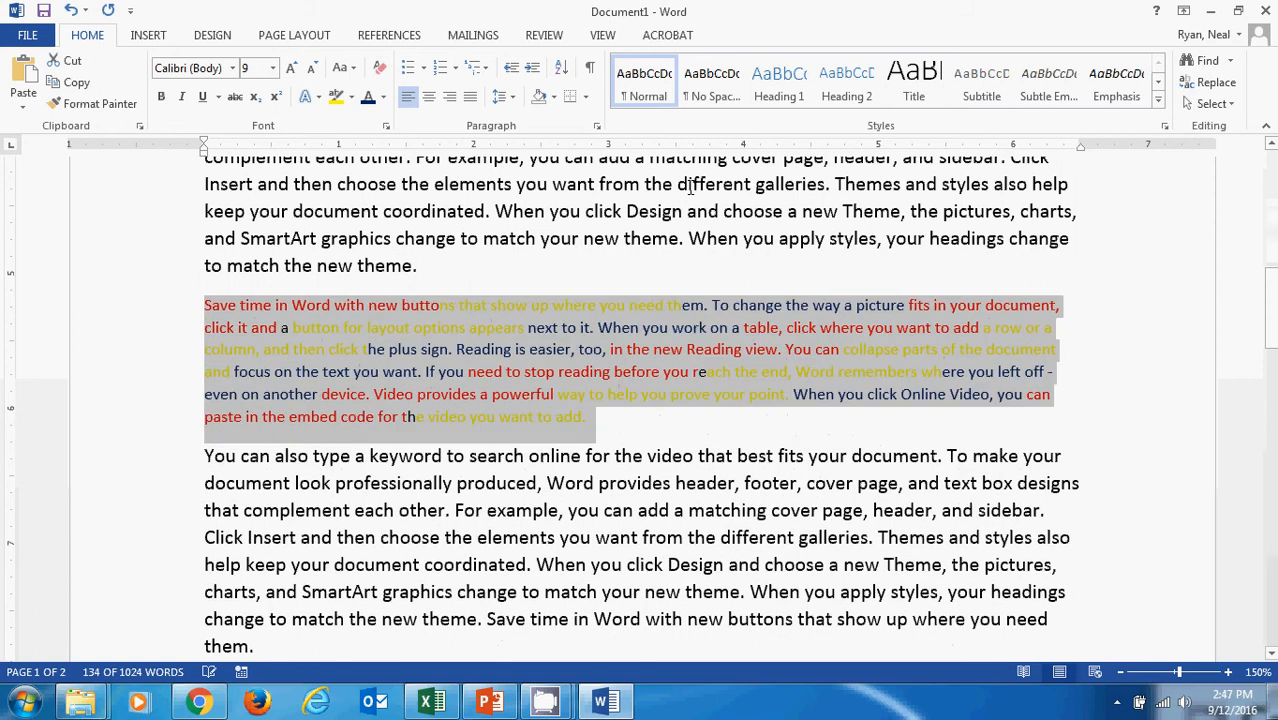
pyautogui.hotkey('ctrl', ']')
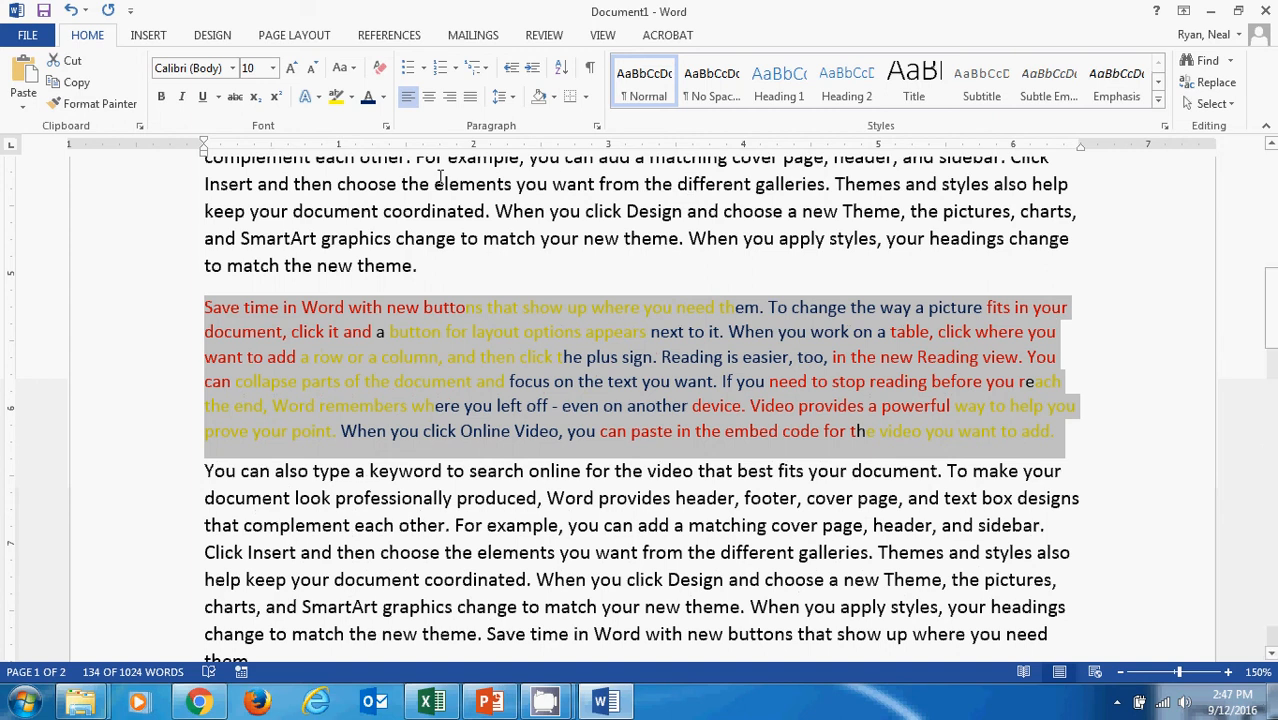
pyautogui.moveTo(520, 710)
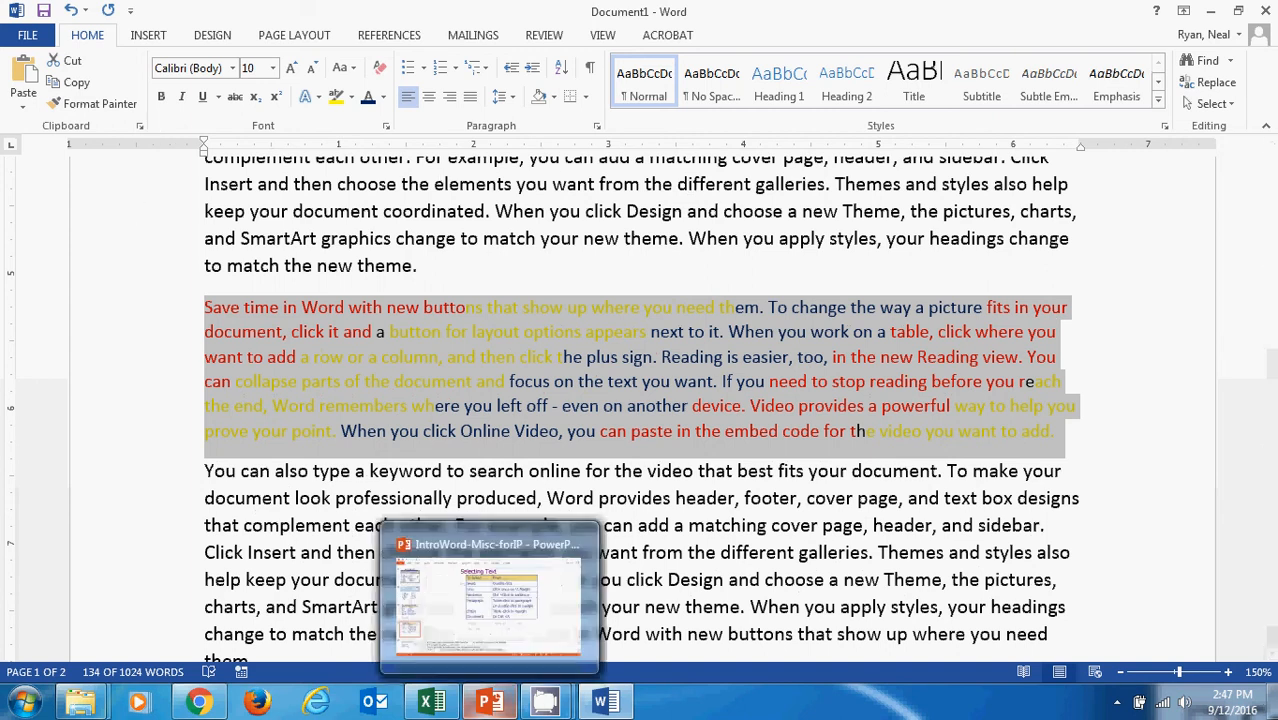
pyautogui.click(543, 705)
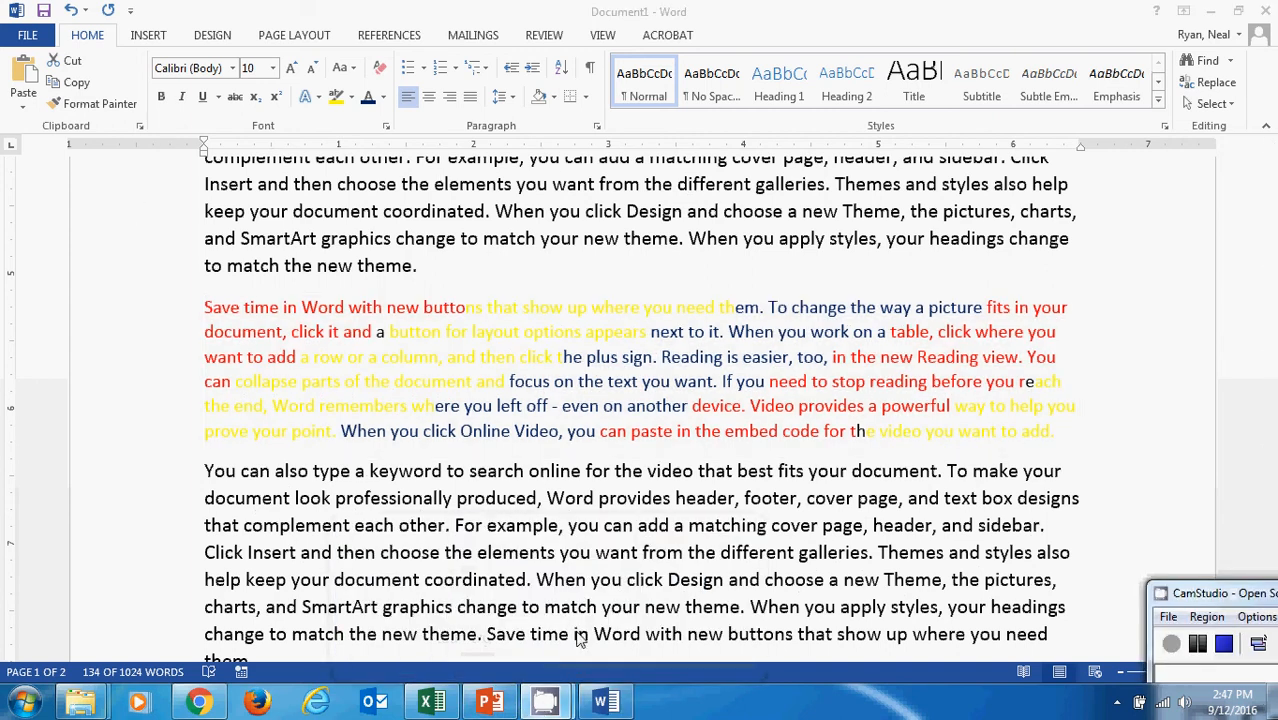
pyautogui.click(1172, 644)
pyautogui.click(811, 431)
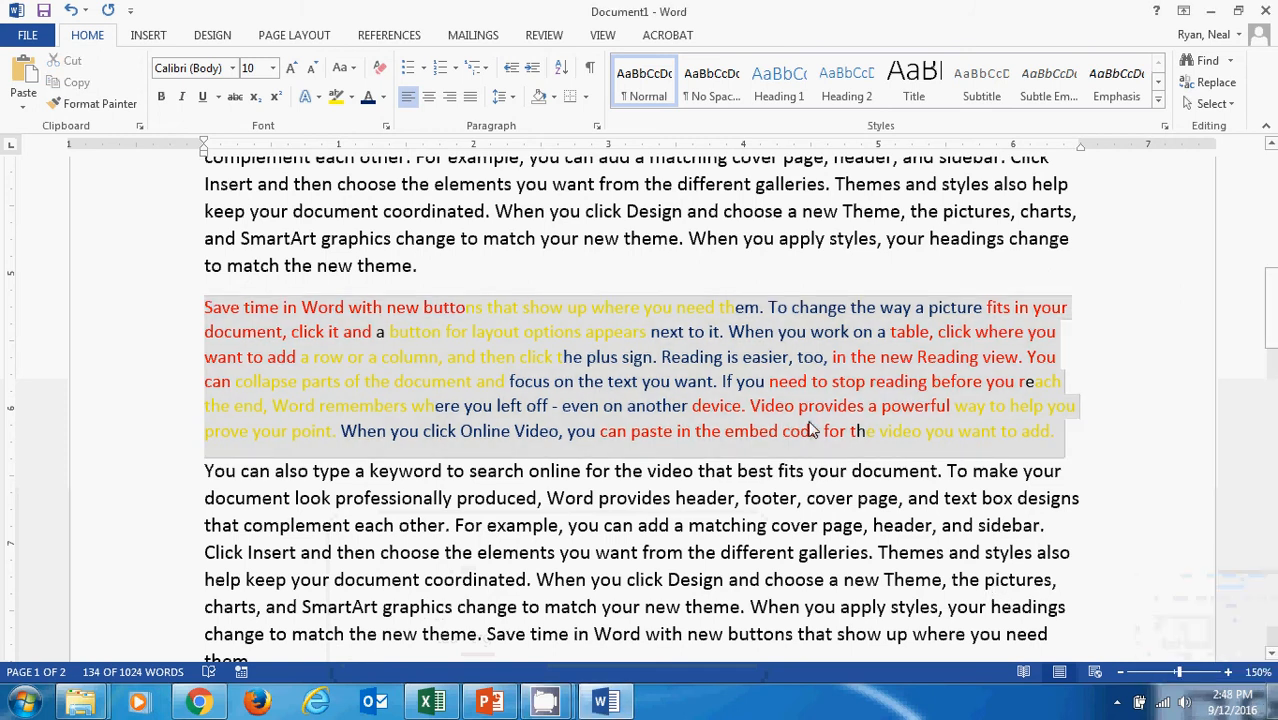
# Deselect the paragraph, switch to the "Selecting Text" slide in PowerPoint, and highlight its whole table and the "Ctrl +A" text in turn.
pyautogui.click(697, 381)
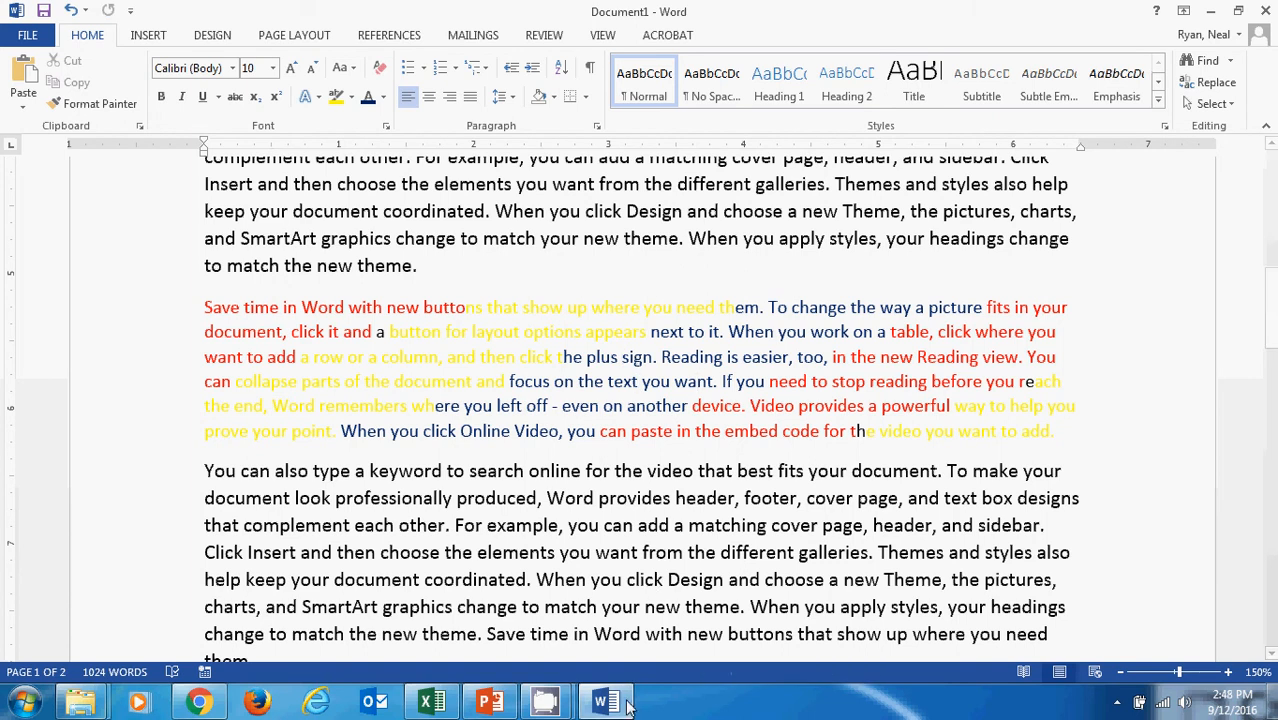
pyautogui.click(500, 706)
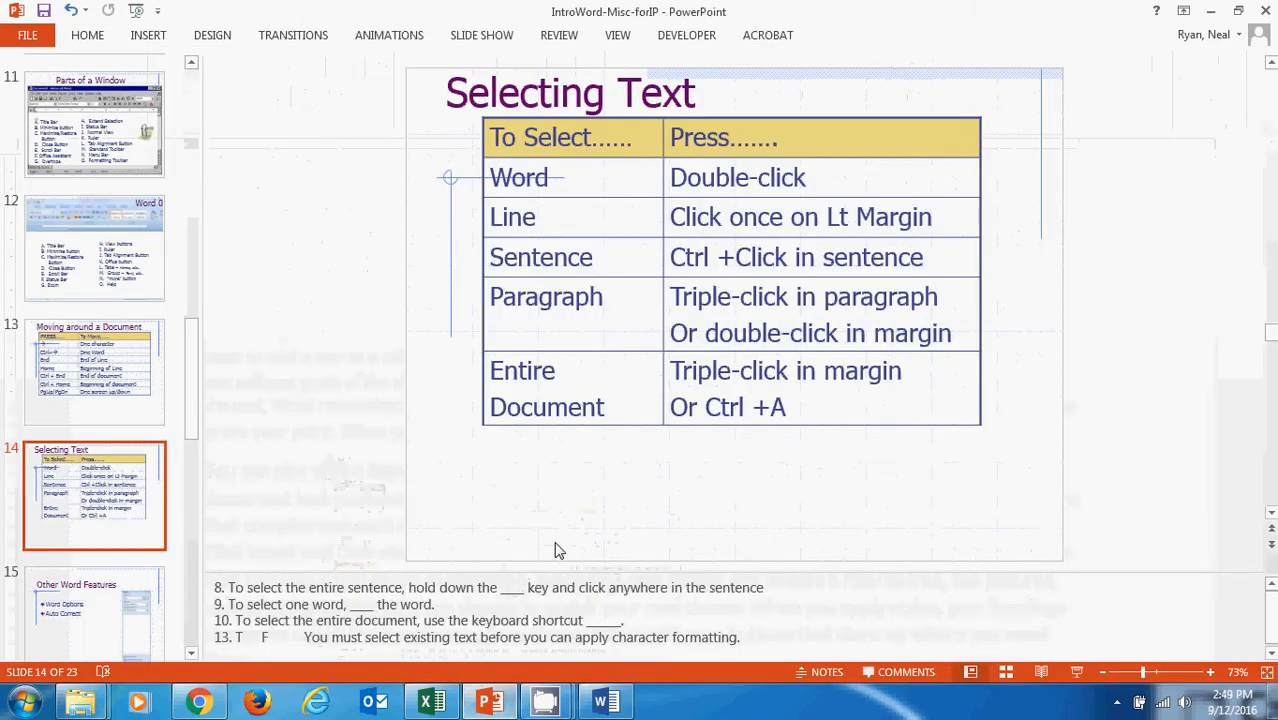
pyautogui.moveTo(497, 137); pyautogui.dragTo(893, 385)
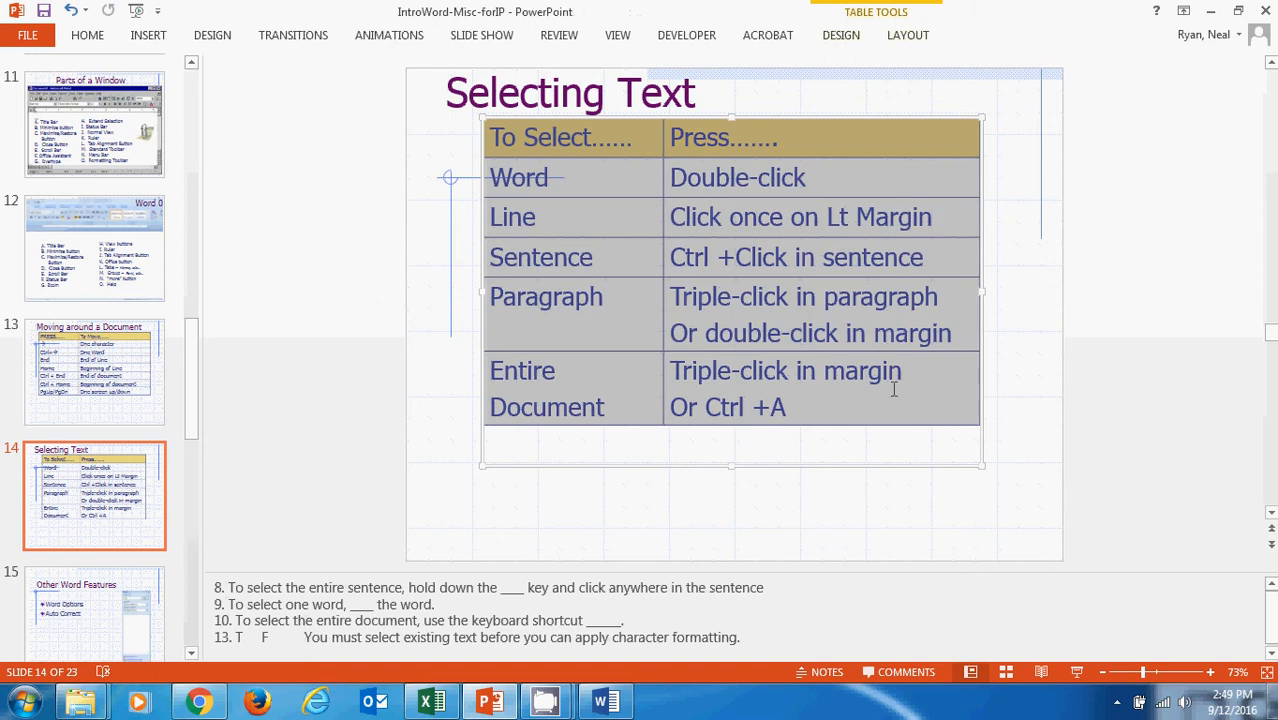
pyautogui.click(385, 205)
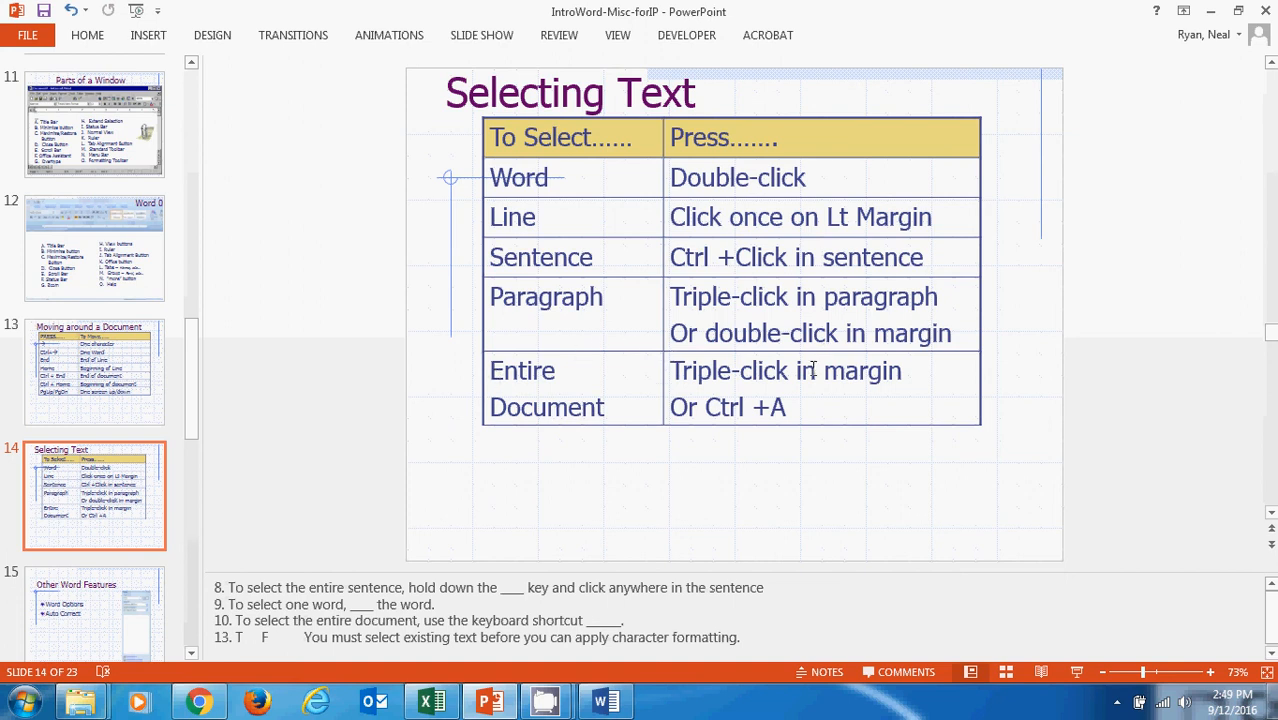
pyautogui.moveTo(706, 407); pyautogui.dragTo(795, 405)
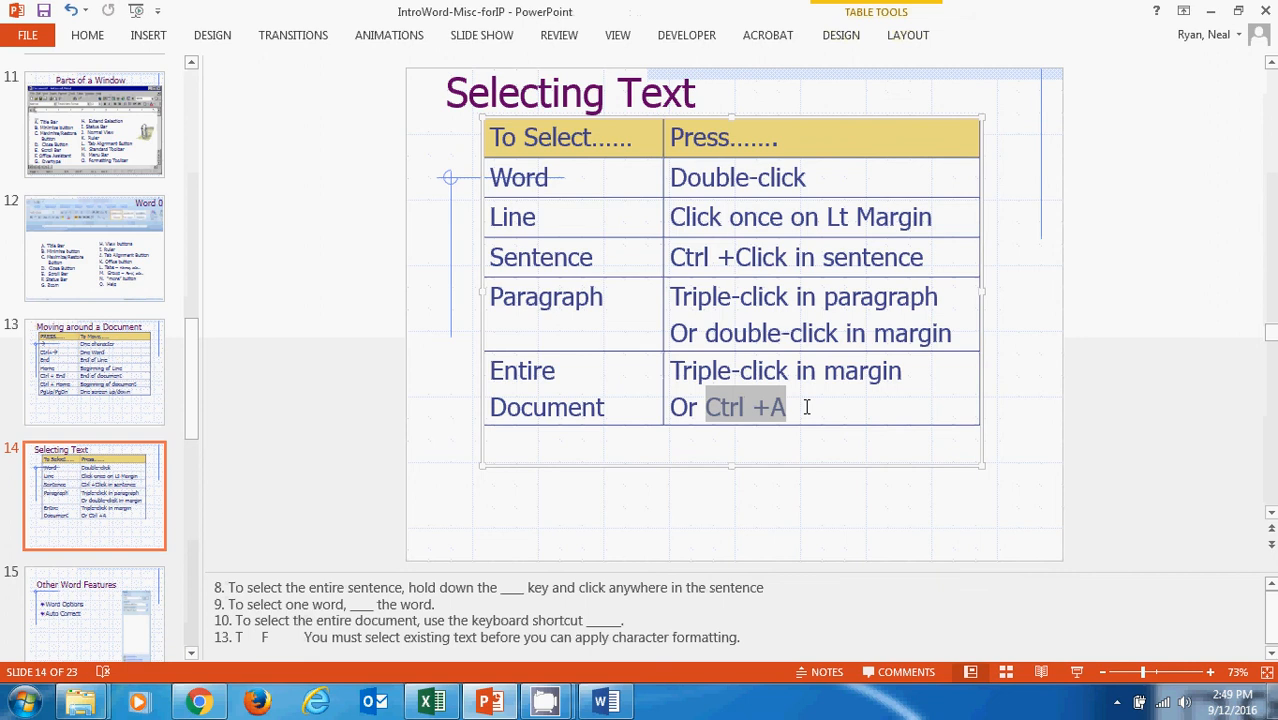
pyautogui.click(300, 372)
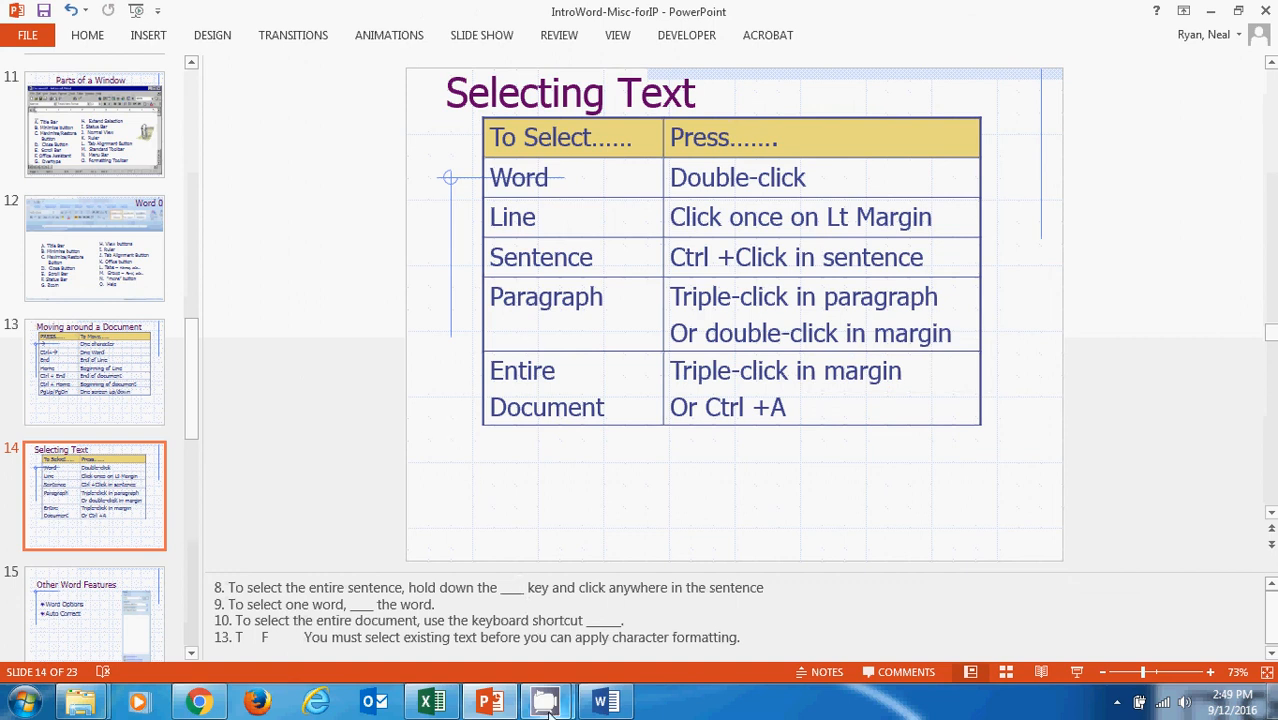
pyautogui.moveTo(548, 712)
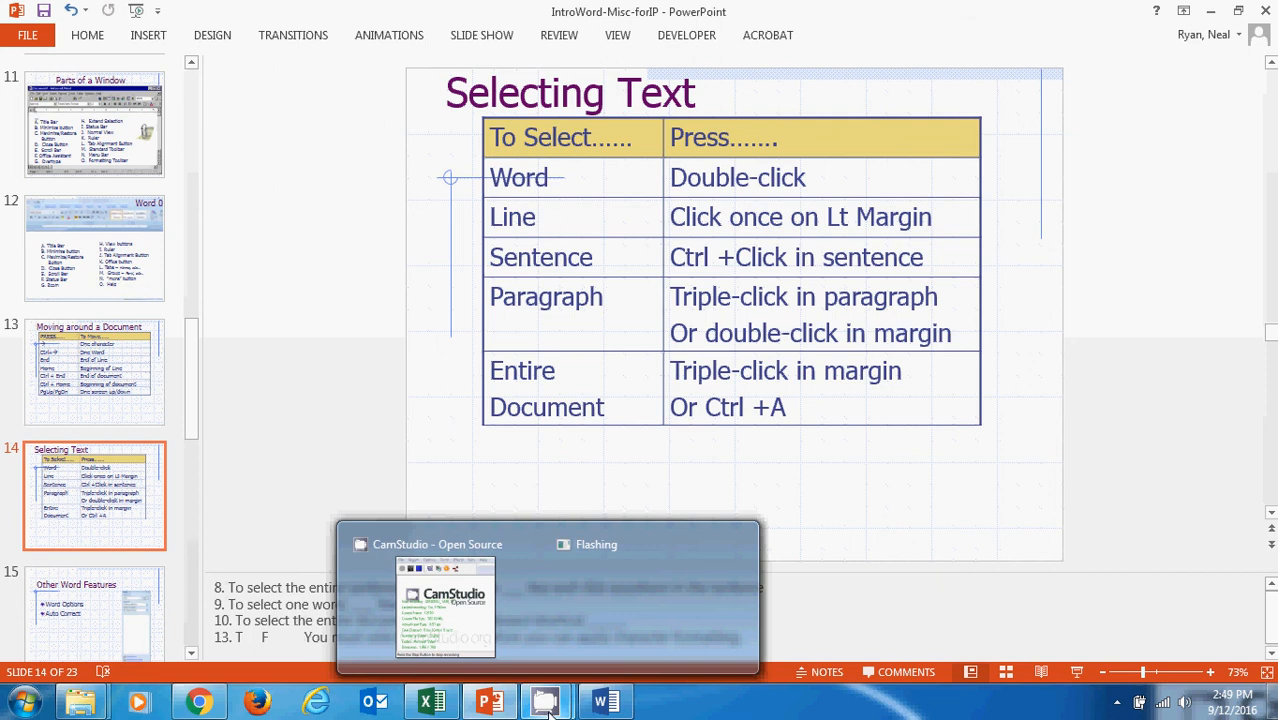
pyautogui.click(525, 634)
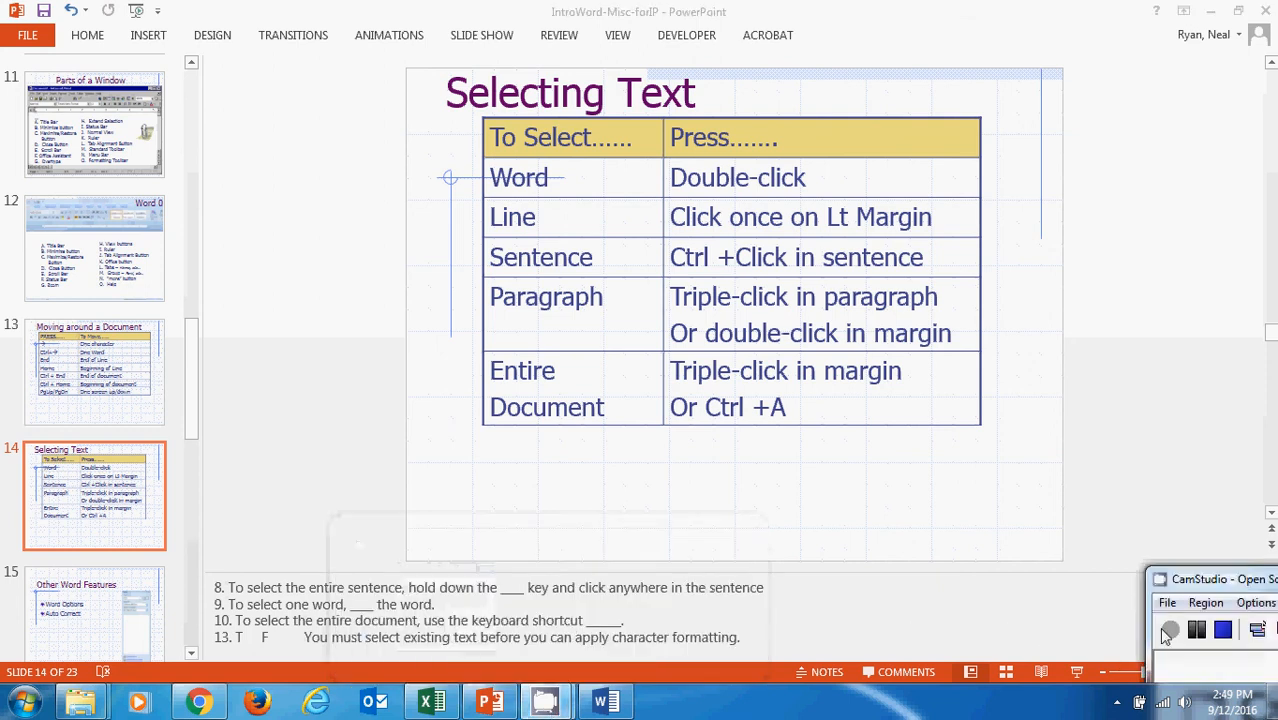